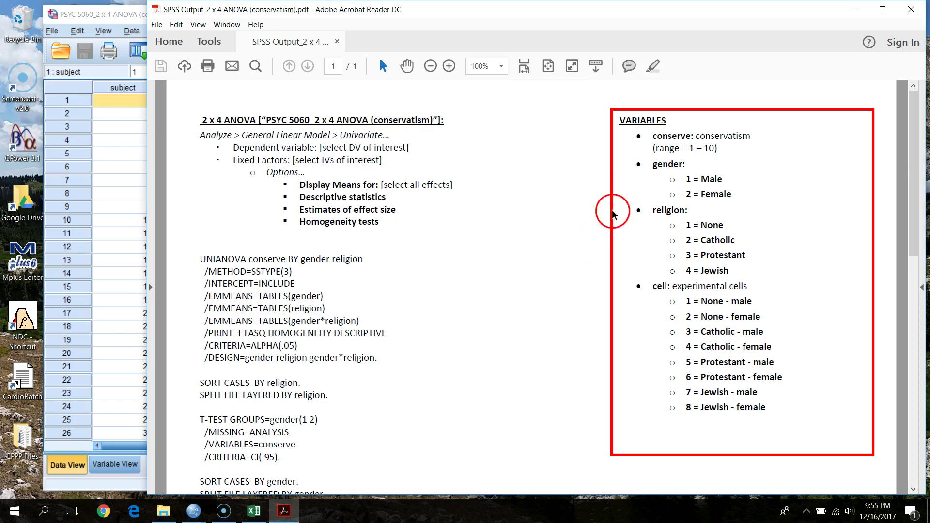
Start a univariate General Linear Model analysis with Conservatism as the dependent variable
{"action": "left_click", "coordinate": [854, 9]}
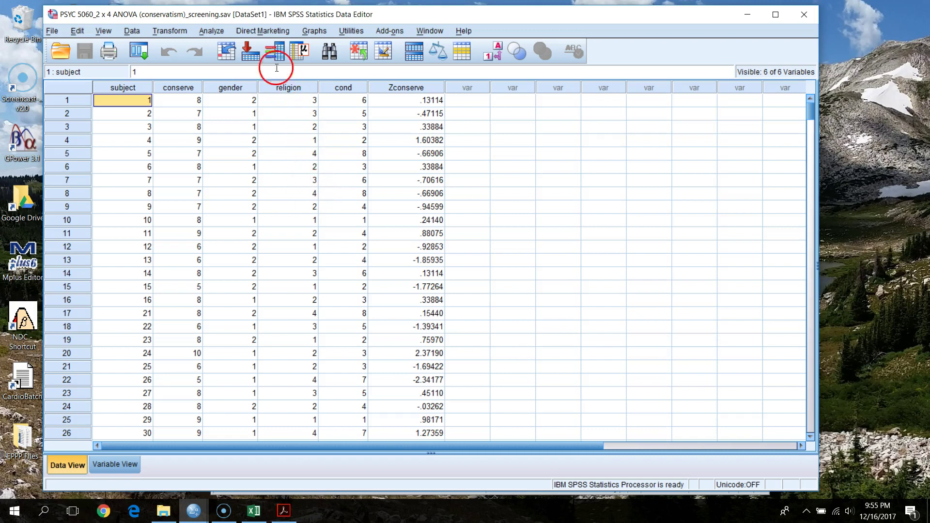
{"action": "left_click", "coordinate": [218, 32]}
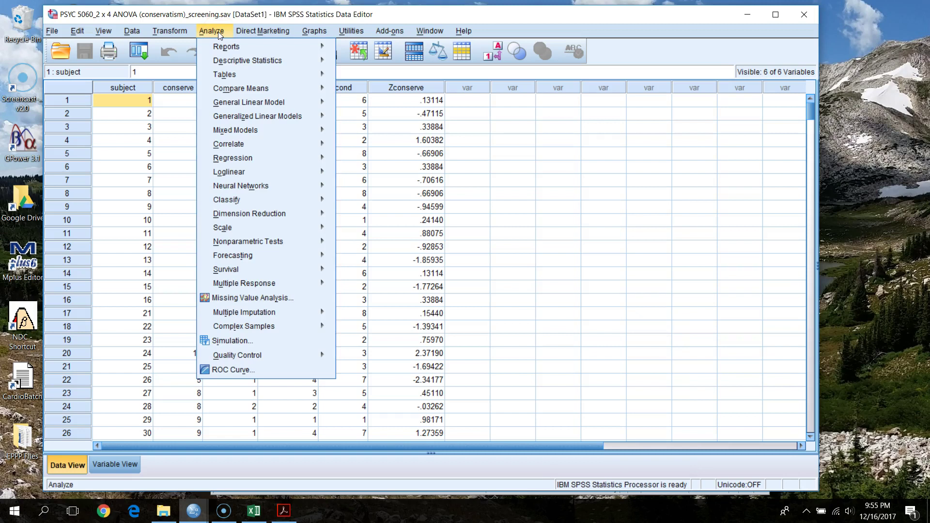
{"action": "left_click", "coordinate": [214, 32]}
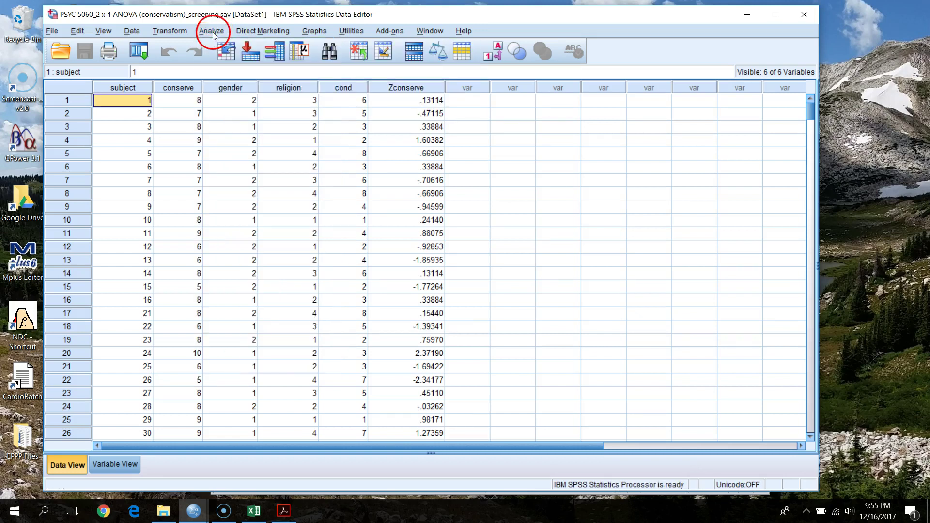
{"action": "left_click", "coordinate": [215, 32]}
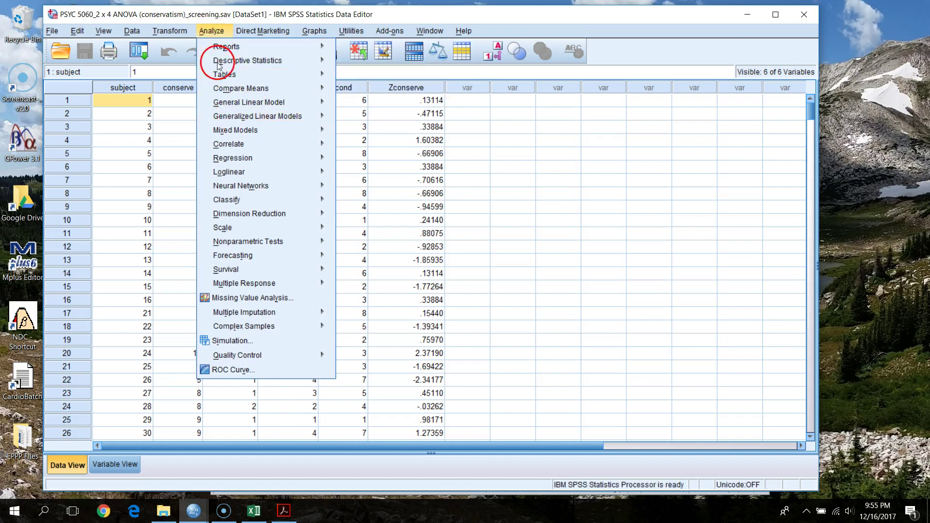
{"action": "mouse_move", "coordinate": [237, 164]}
{"action": "mouse_move", "coordinate": [264, 121]}
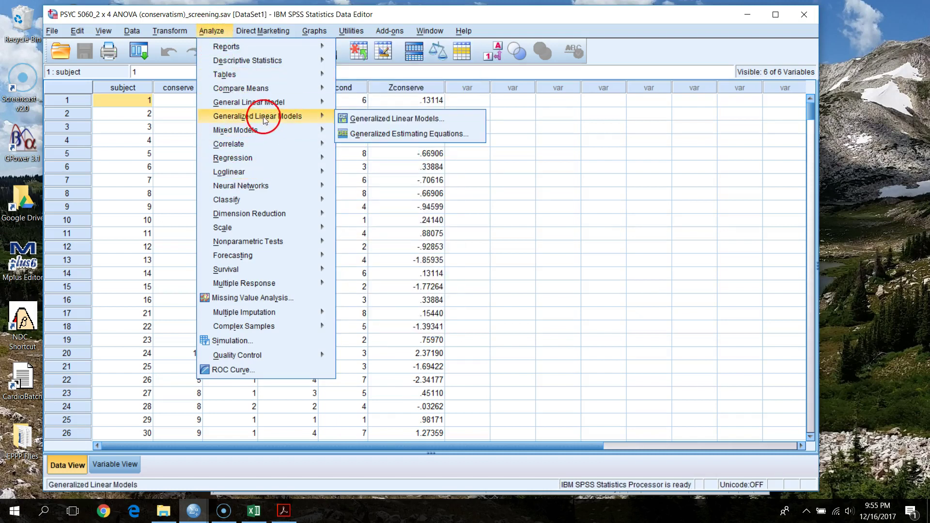
{"action": "mouse_move", "coordinate": [270, 106]}
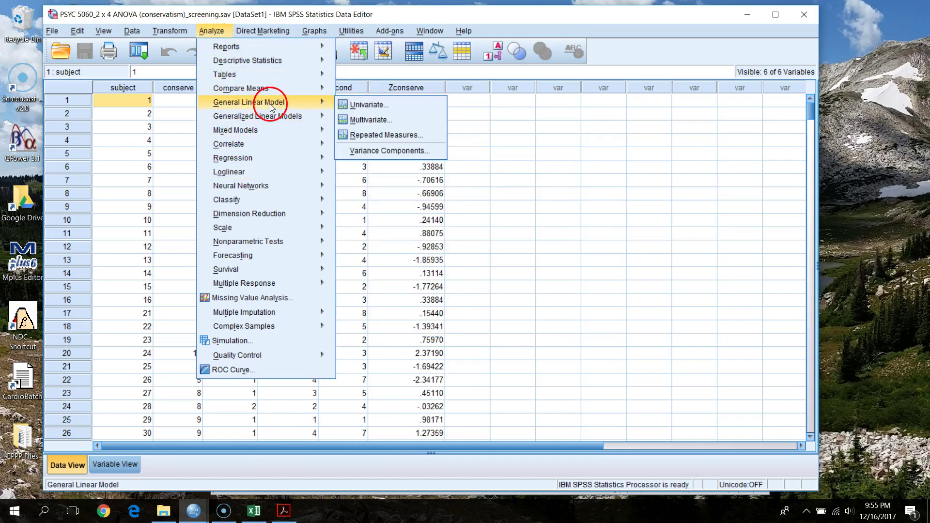
{"action": "left_click", "coordinate": [379, 103]}
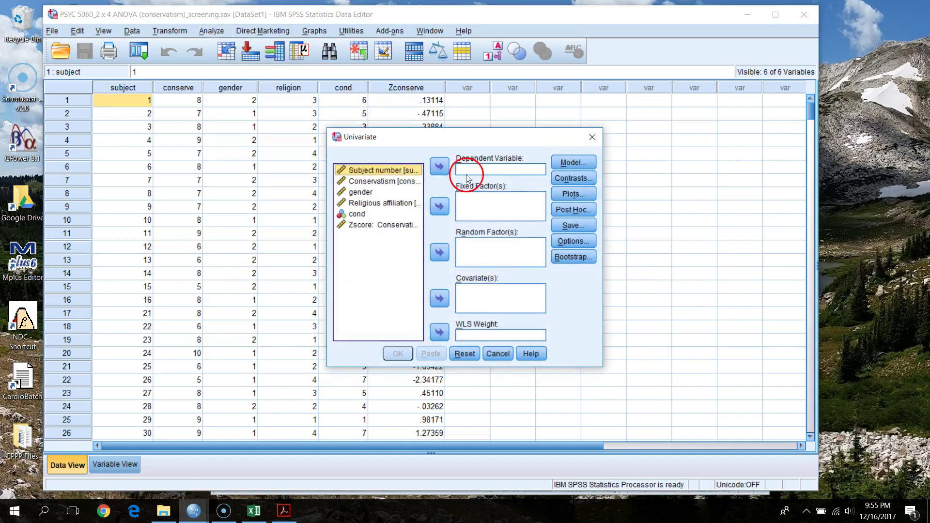
{"action": "left_click", "coordinate": [395, 183]}
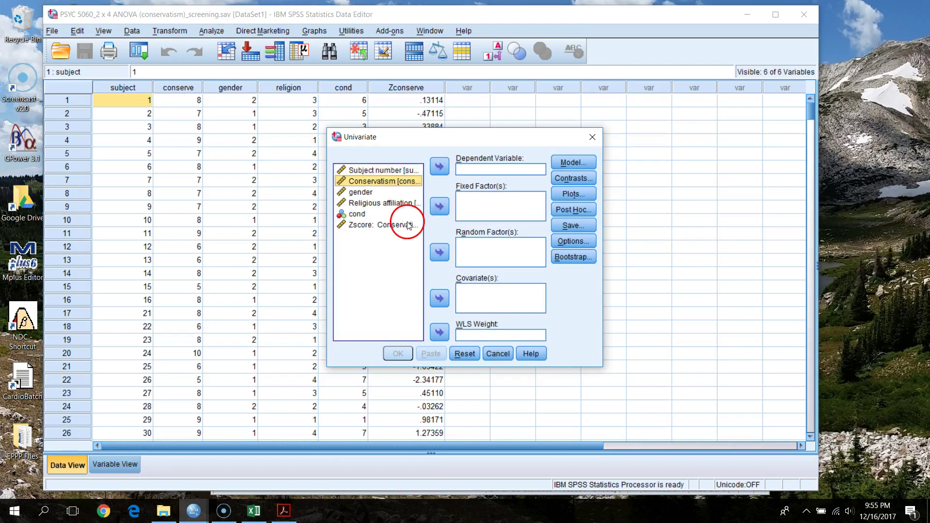
{"action": "left_click", "coordinate": [440, 167]}
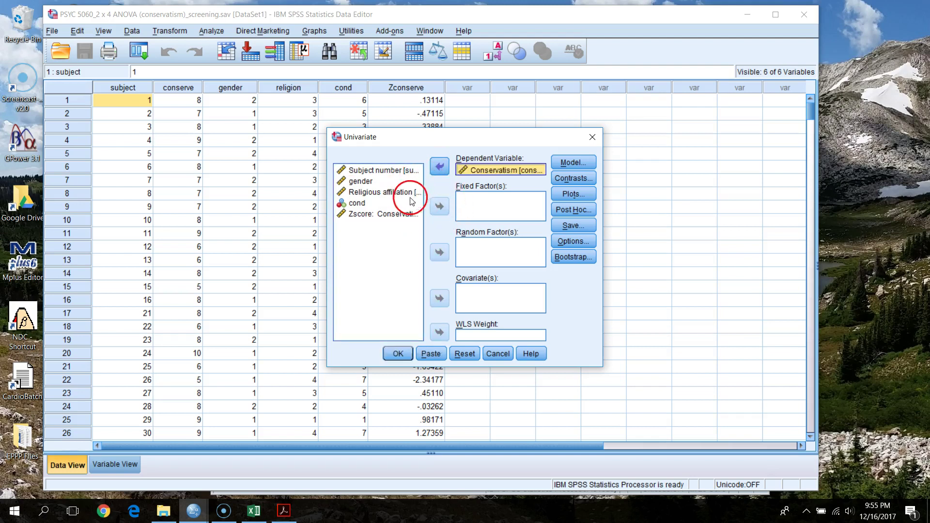
Assign gender and Religious affiliation as the fixed factors of the univariate analysis
{"action": "left_click", "coordinate": [363, 182]}
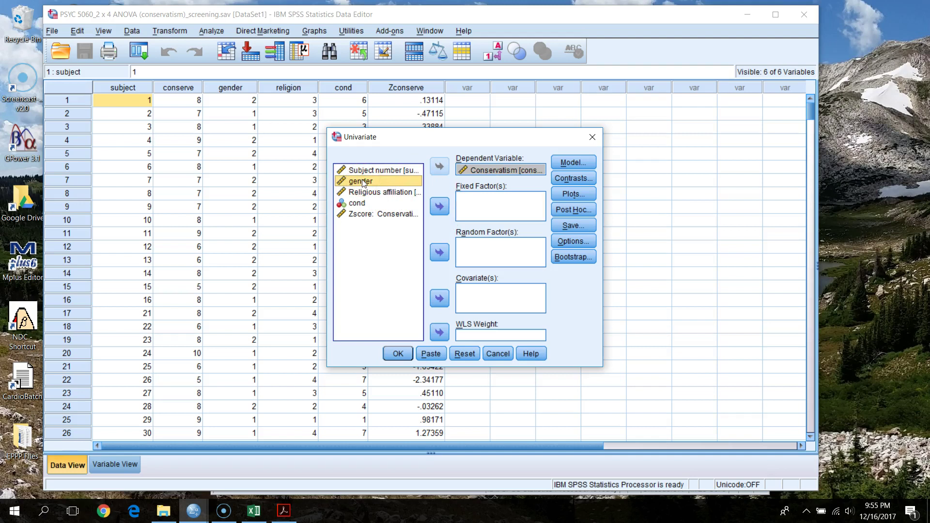
{"action": "key", "text": "shift+Down"}
{"action": "left_click", "coordinate": [439, 206]}
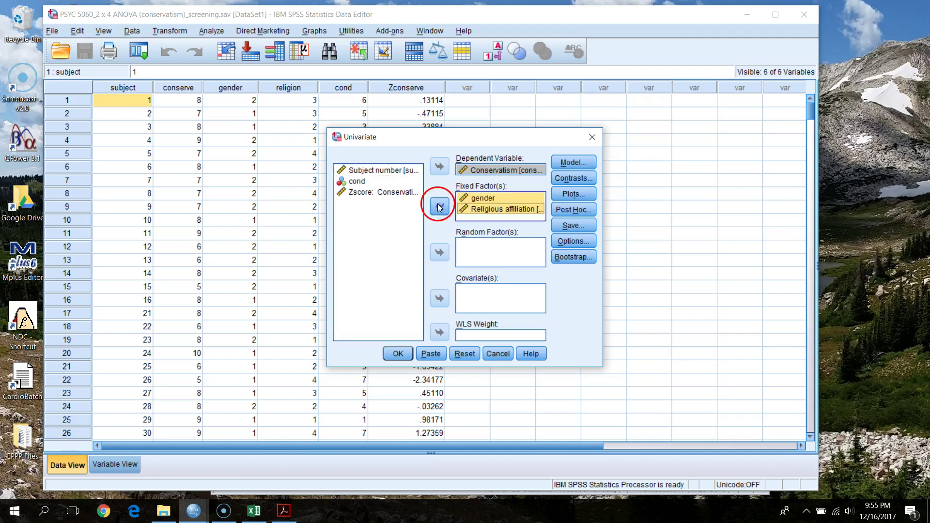
Include descriptive statistics, estimates of effect size and homogeneity tests in the univariate analysis options
{"action": "left_click", "coordinate": [588, 240]}
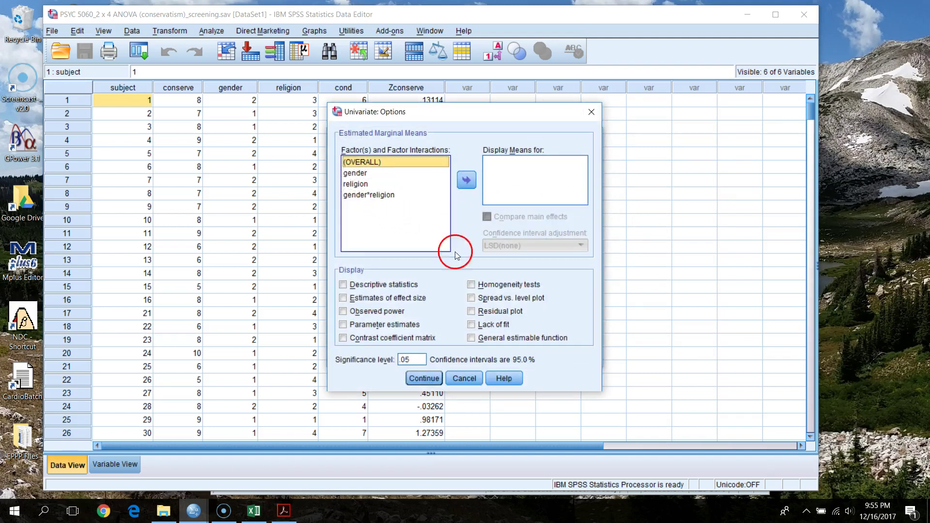
{"action": "left_click", "coordinate": [351, 288]}
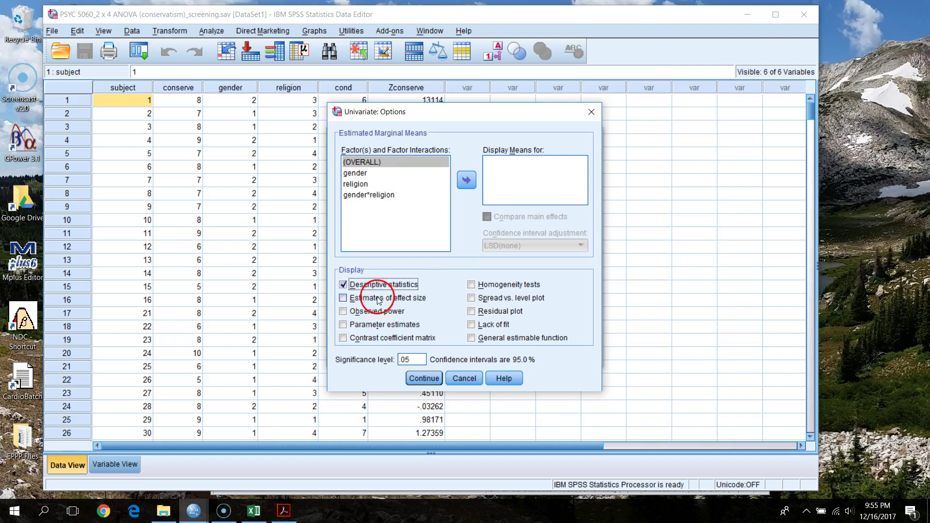
{"action": "left_click", "coordinate": [379, 299]}
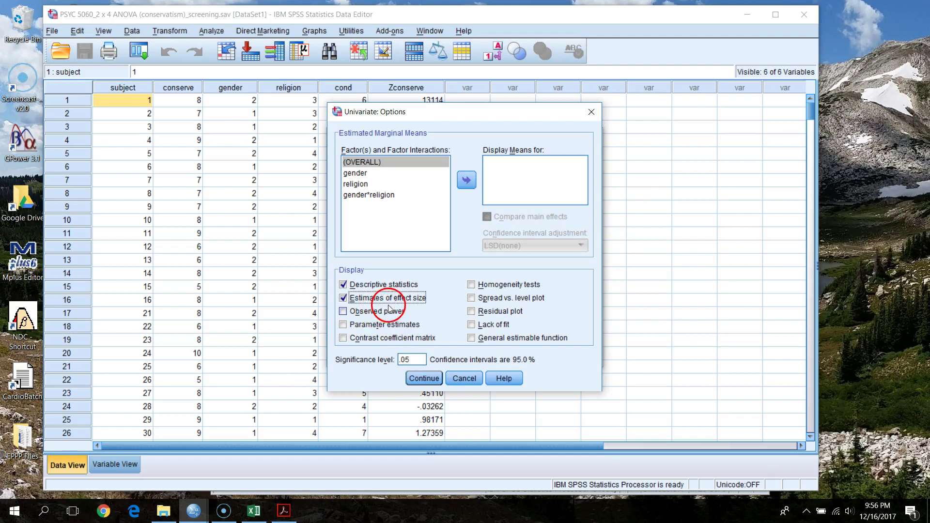
{"action": "left_click", "coordinate": [504, 285]}
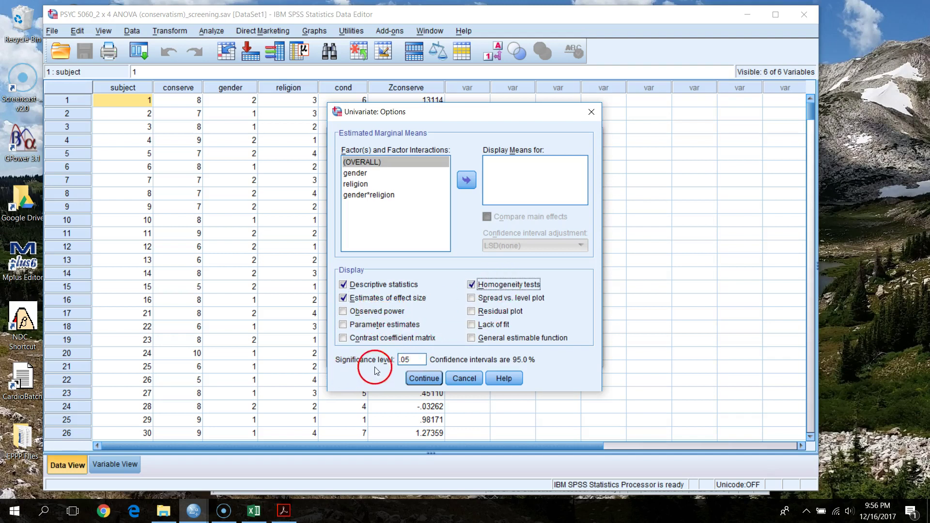
{"action": "left_click", "coordinate": [423, 379]}
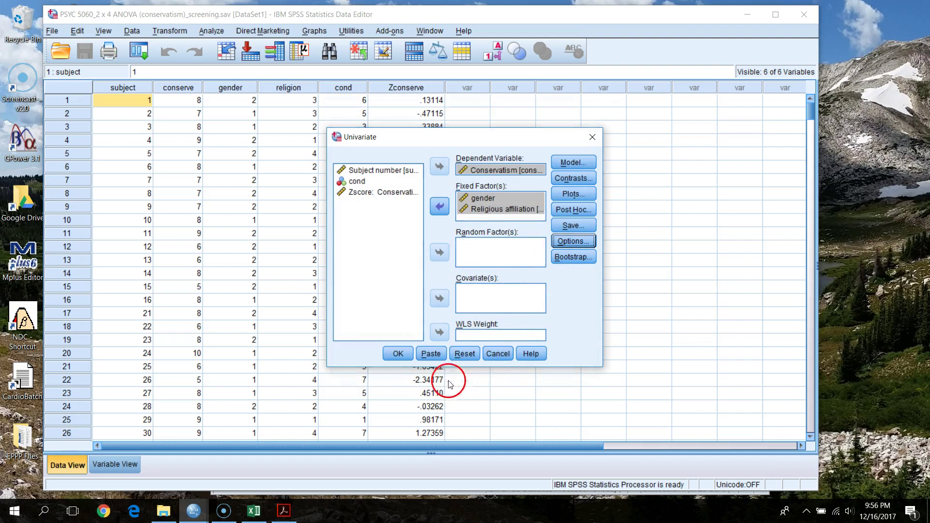
Paste the univariate analysis as syntax and bring the syntax window to the front, moving the data window aside
{"action": "left_click", "coordinate": [430, 353]}
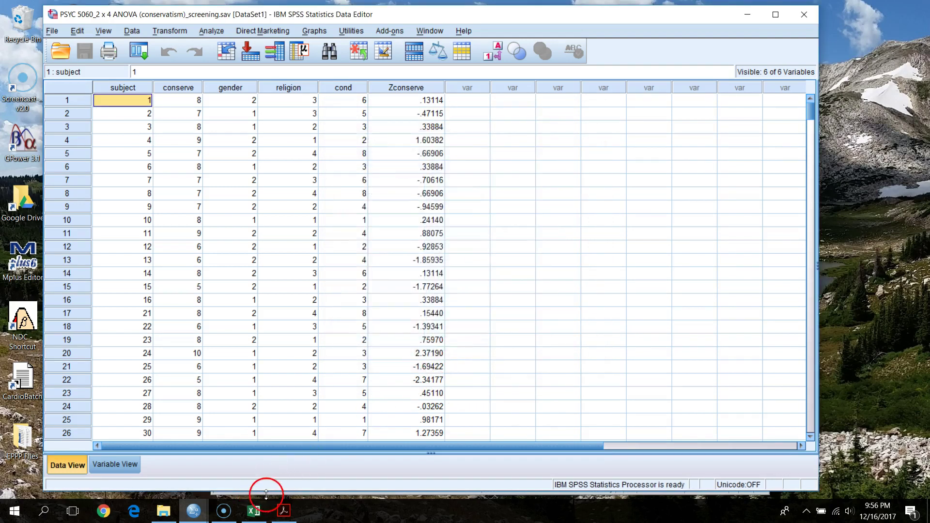
{"action": "mouse_move", "coordinate": [193, 517]}
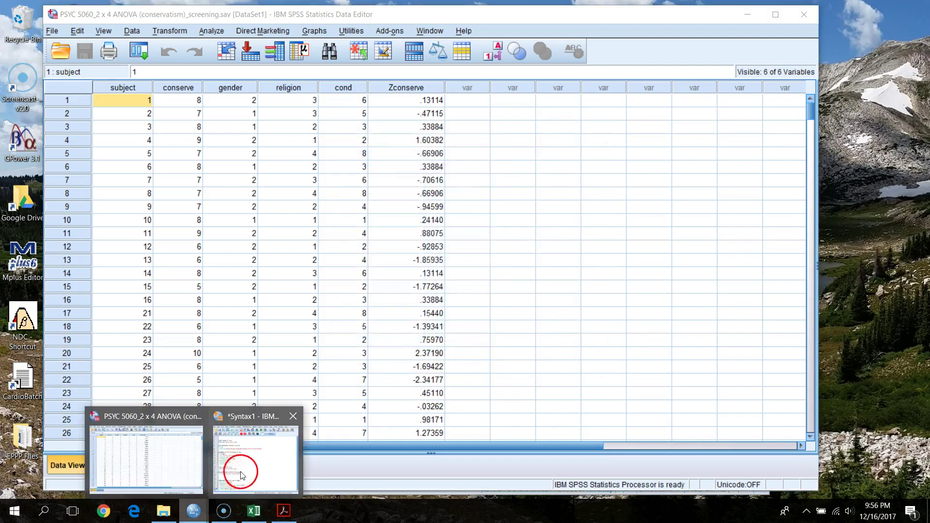
{"action": "left_click", "coordinate": [235, 472]}
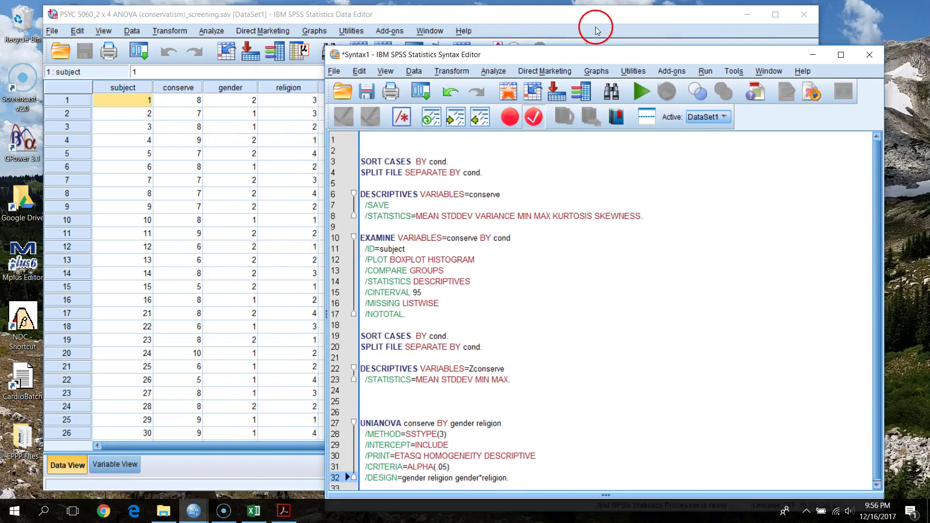
{"action": "left_click_drag", "start_coordinate": [589, 19], "coordinate": [552, 13]}
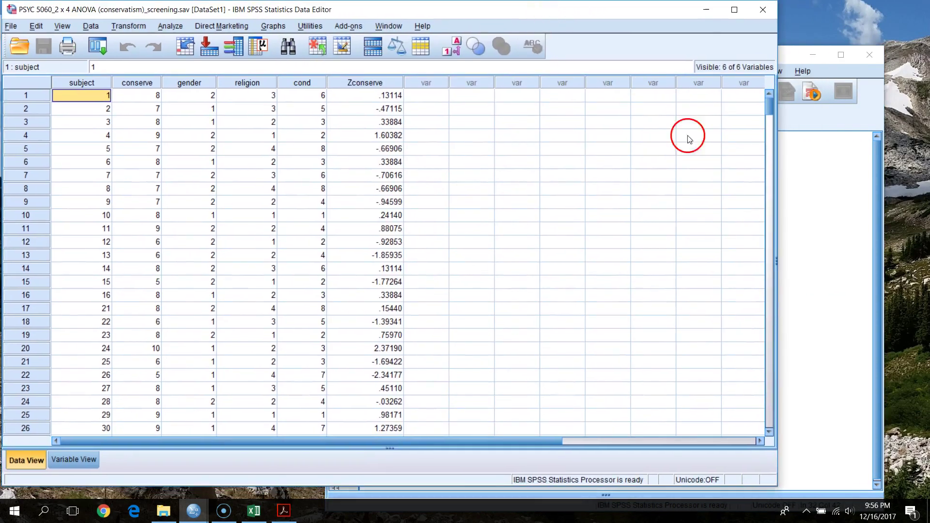
{"action": "left_click", "coordinate": [834, 222]}
Add the comment "** Omnibus 2x4" above the UNIANOVA command, with blank lines separating it from the surrounding syntax
{"action": "left_click", "coordinate": [385, 402]}
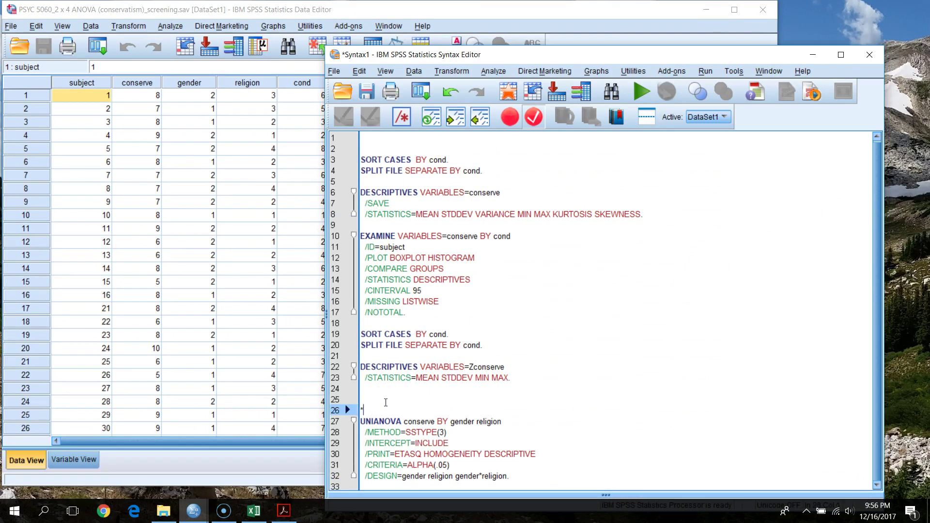
{"action": "type", "text": "**"}
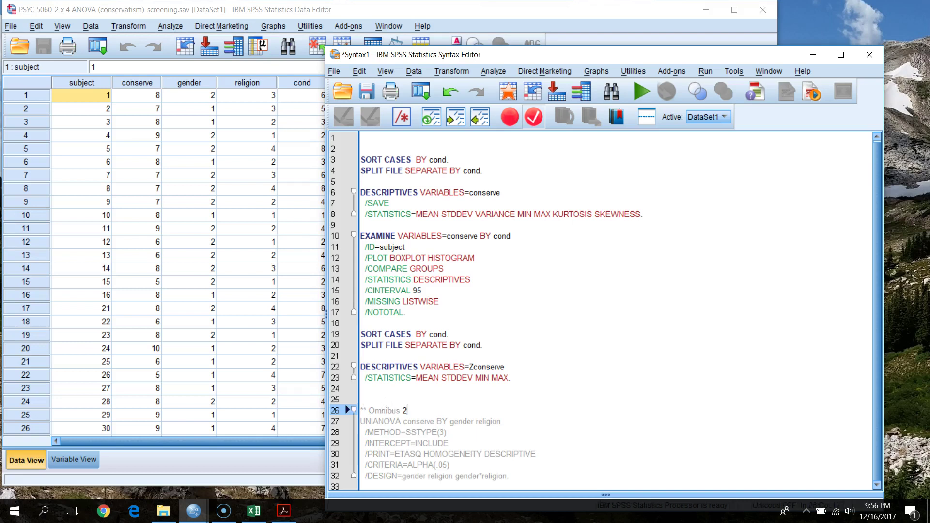
{"action": "type", "text": "Omnibus 2x4"}
{"action": "key", "text": "Return"}
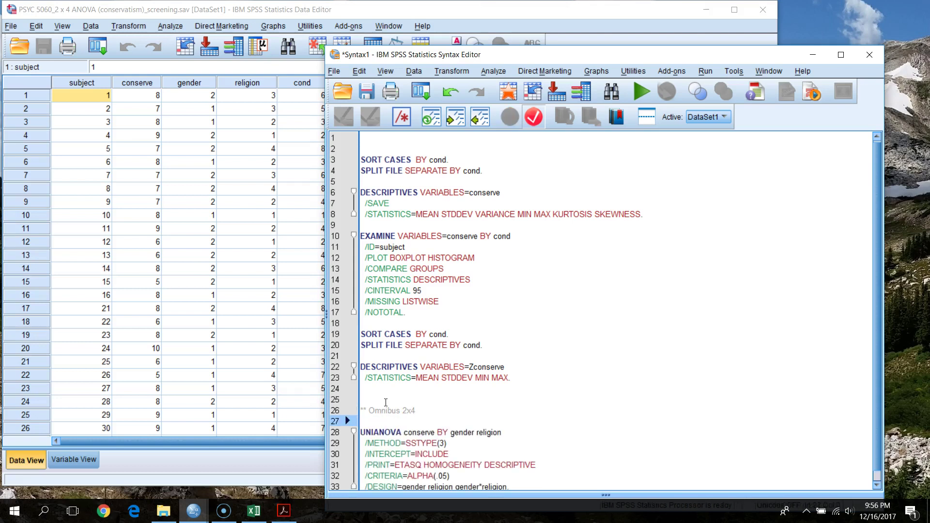
{"action": "left_click", "coordinate": [382, 401]}
{"action": "key", "text": "Return"}
{"action": "key", "text": "Return"}
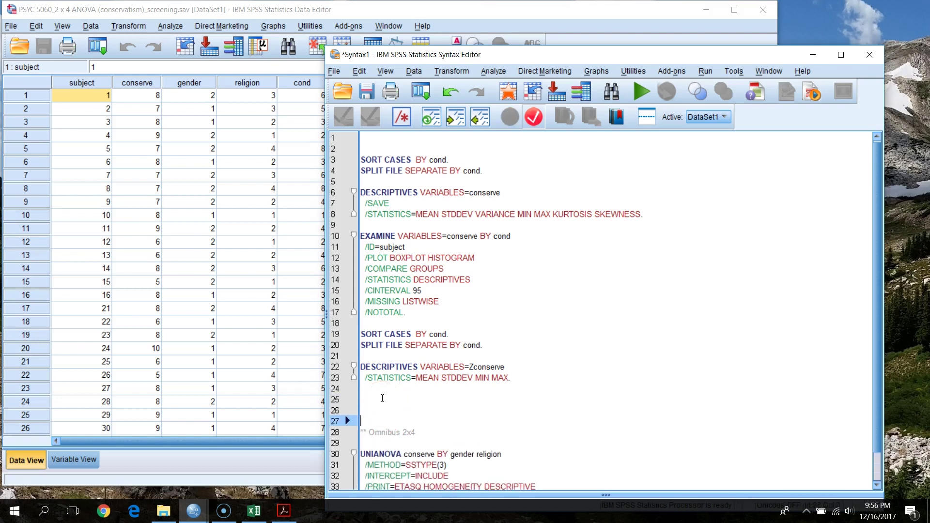
Run only the UNIANOVA command block for conserve by gender and religion
{"action": "scroll", "coordinate": [397, 392], "scroll_direction": "down", "scroll_amount": 1}
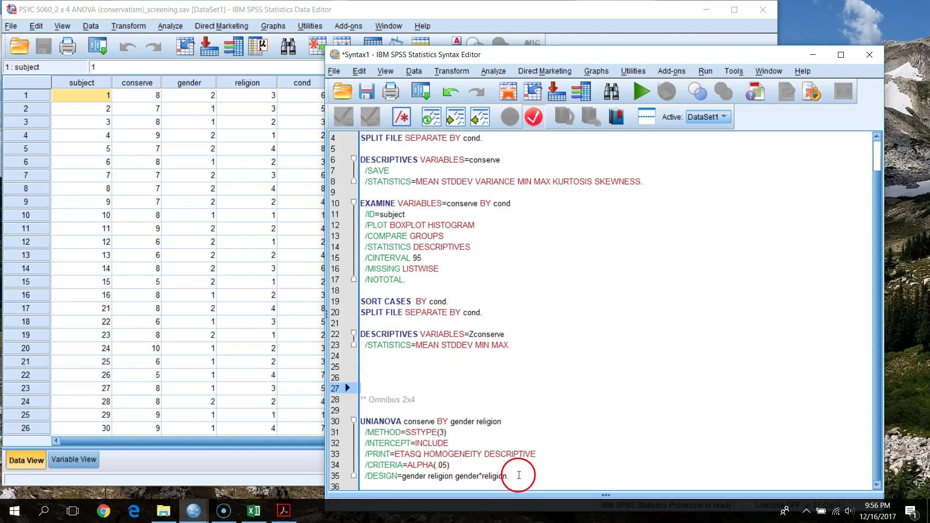
{"action": "left_click_drag", "start_coordinate": [519, 475], "coordinate": [300, 422]}
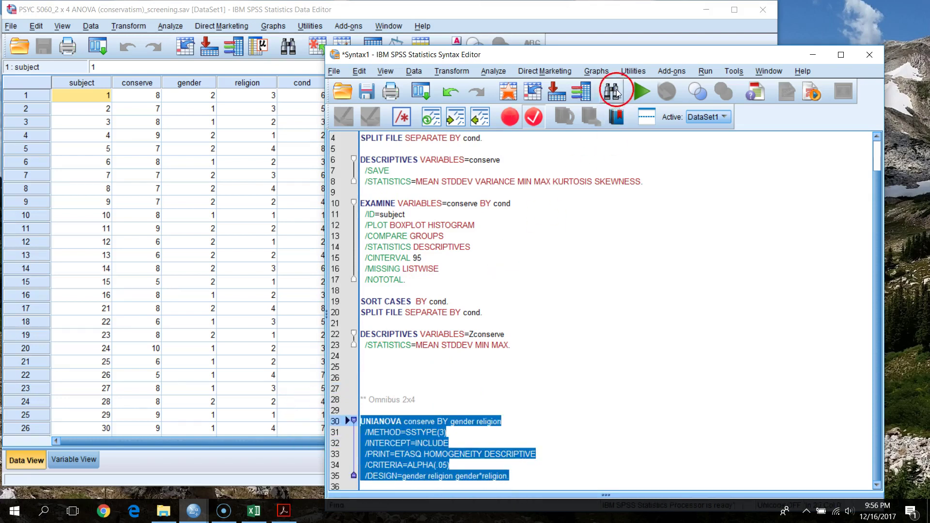
{"action": "left_click", "coordinate": [642, 91]}
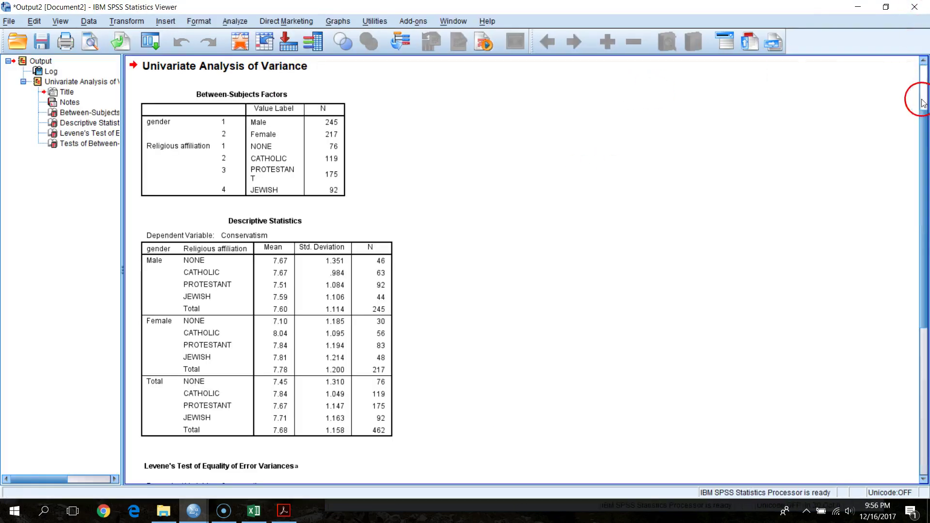
Examine the descriptive statistics and Levene's test of equality of error variances in the output
{"action": "scroll", "coordinate": [925, 136], "scroll_direction": "up", "scroll_amount": 1}
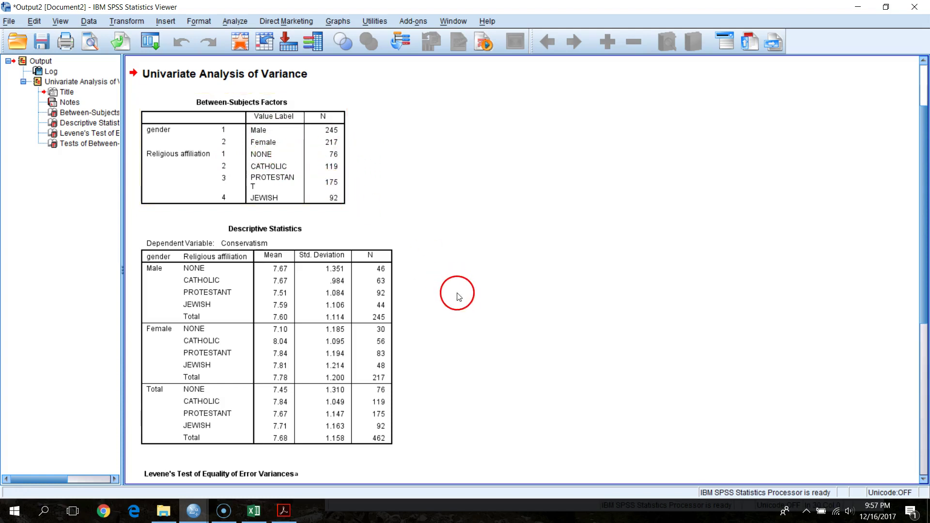
{"action": "scroll", "coordinate": [455, 293], "scroll_direction": "down", "scroll_amount": 2}
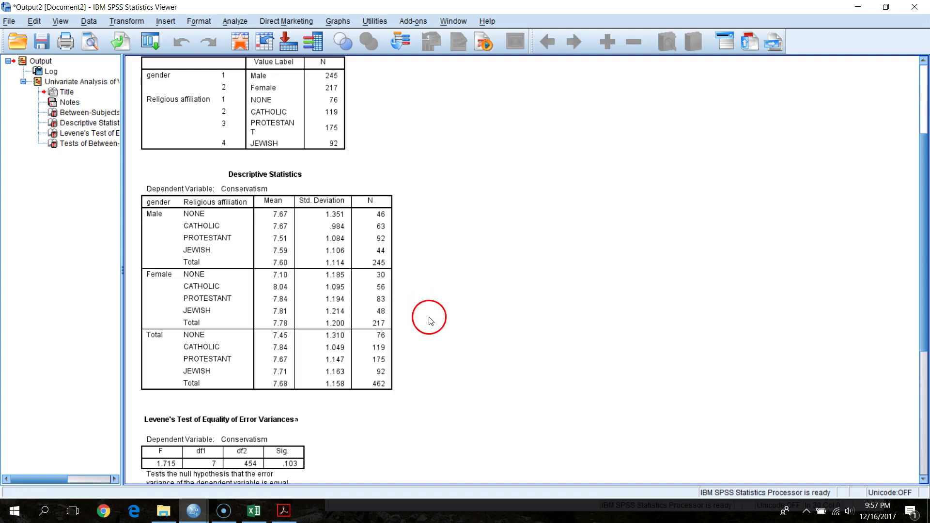
{"action": "left_click_drag", "start_coordinate": [924, 197], "coordinate": [922, 349]}
{"action": "left_click", "coordinate": [208, 226]}
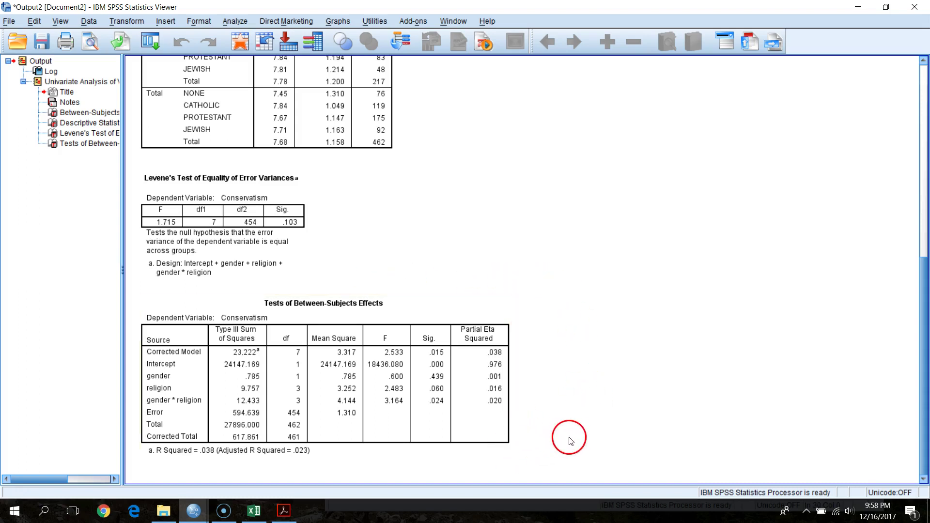
Examine the significance and partial eta squared of the gender, religion and interaction rows in Tests of Between-Subjects Effects
{"action": "left_click", "coordinate": [489, 387]}
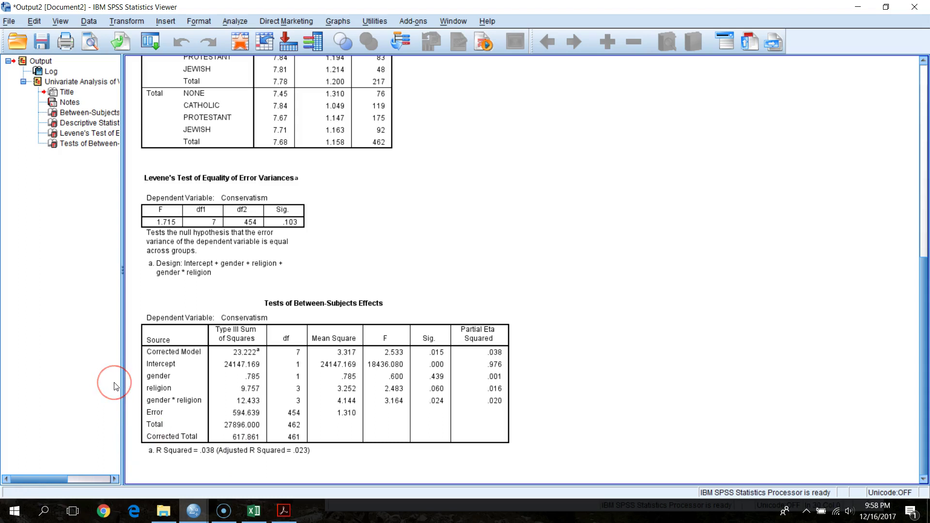
{"action": "left_click", "coordinate": [154, 386]}
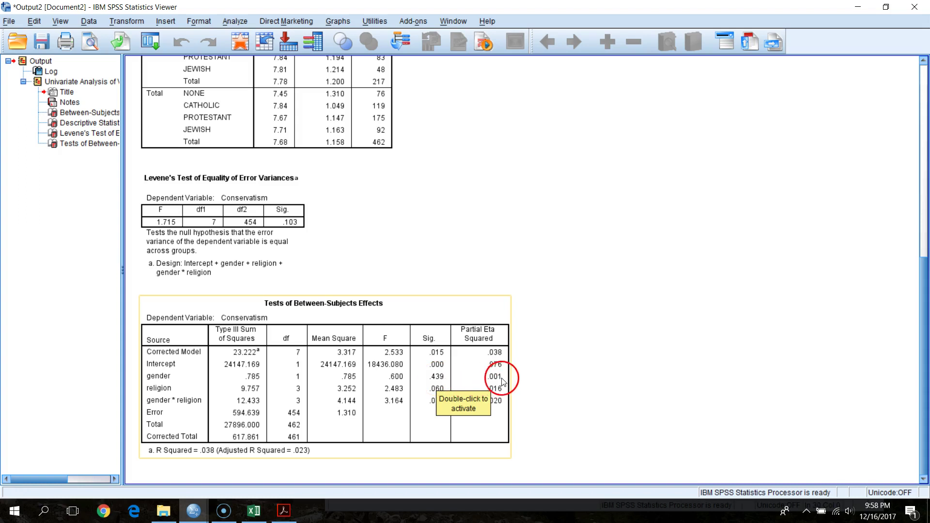
{"action": "left_click", "coordinate": [515, 381]}
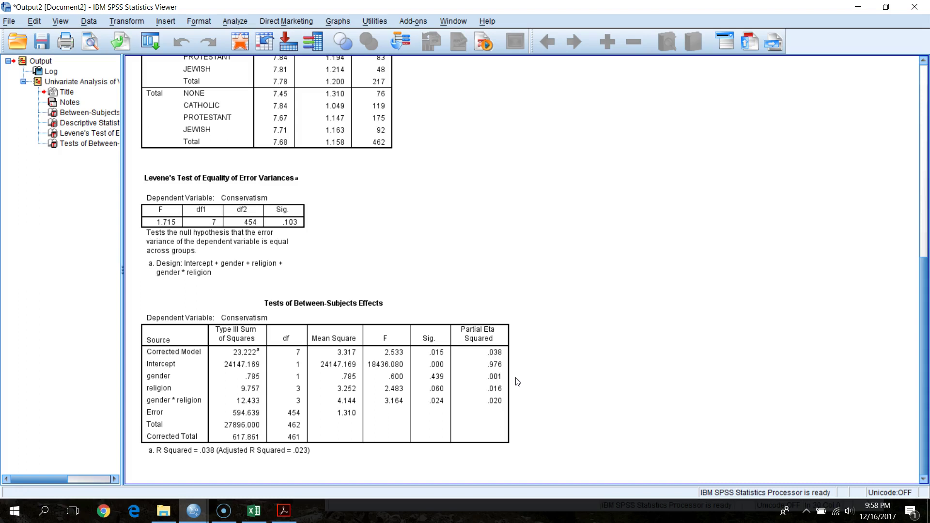
{"action": "left_click", "coordinate": [510, 382]}
{"action": "left_click", "coordinate": [541, 382]}
{"action": "left_click_drag", "start_coordinate": [553, 401], "coordinate": [155, 401]}
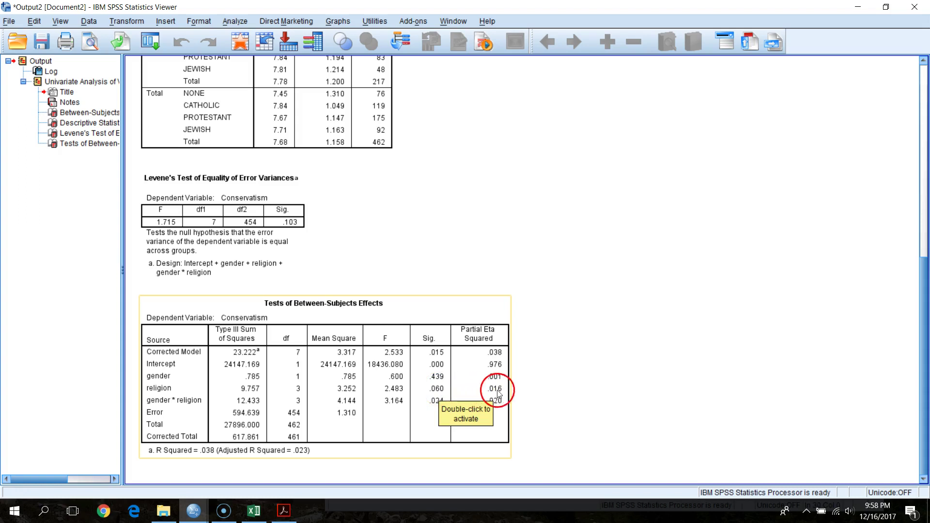
{"action": "left_click", "coordinate": [521, 393]}
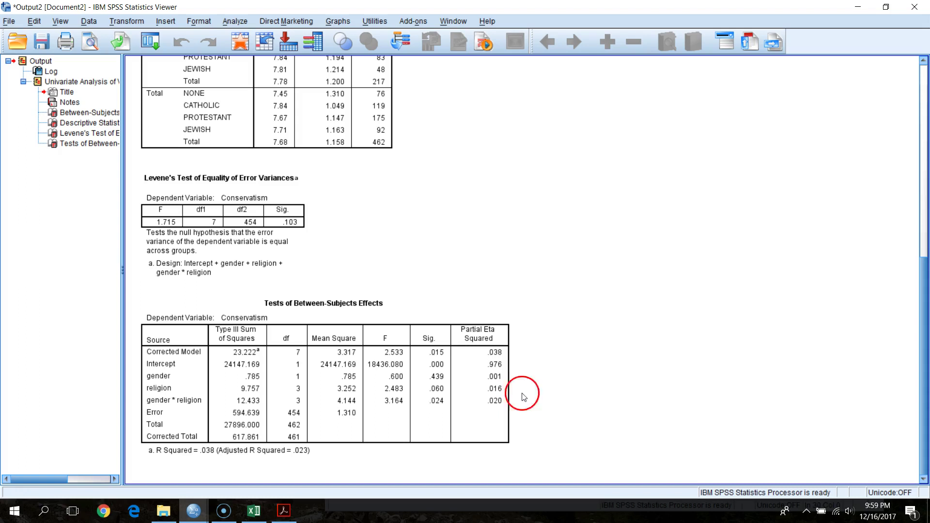
Compare the significance and partial eta squared of the gender by religion interaction with those of the two main effects
{"action": "left_click", "coordinate": [164, 402]}
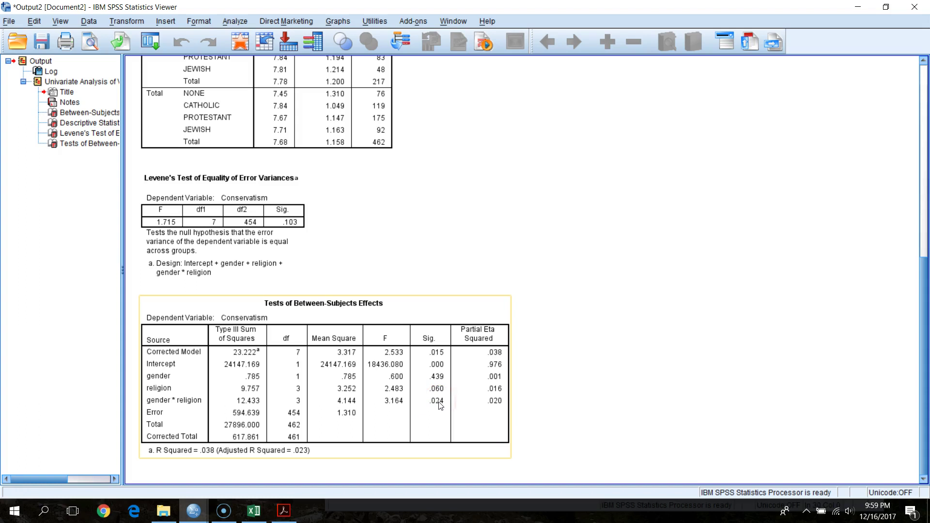
{"action": "left_click", "coordinate": [486, 406]}
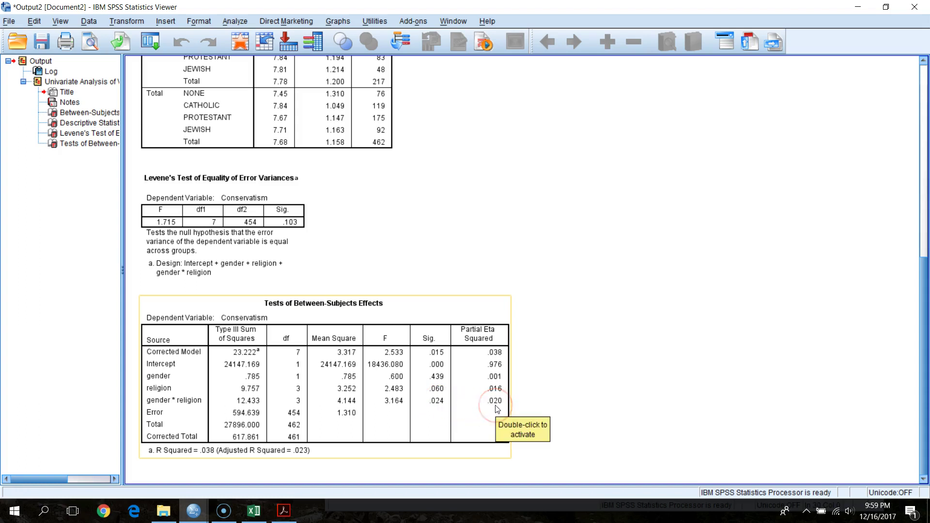
{"action": "left_click", "coordinate": [530, 409]}
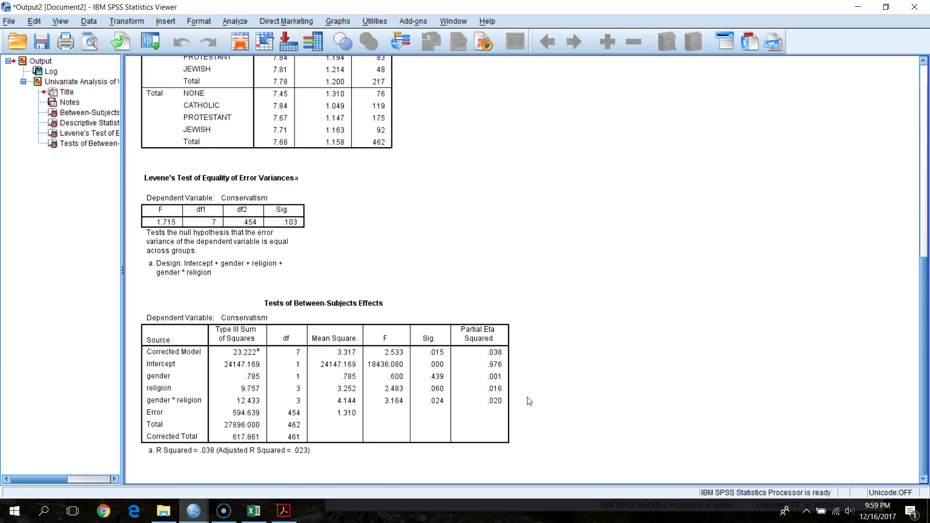
{"action": "left_click", "coordinate": [515, 390]}
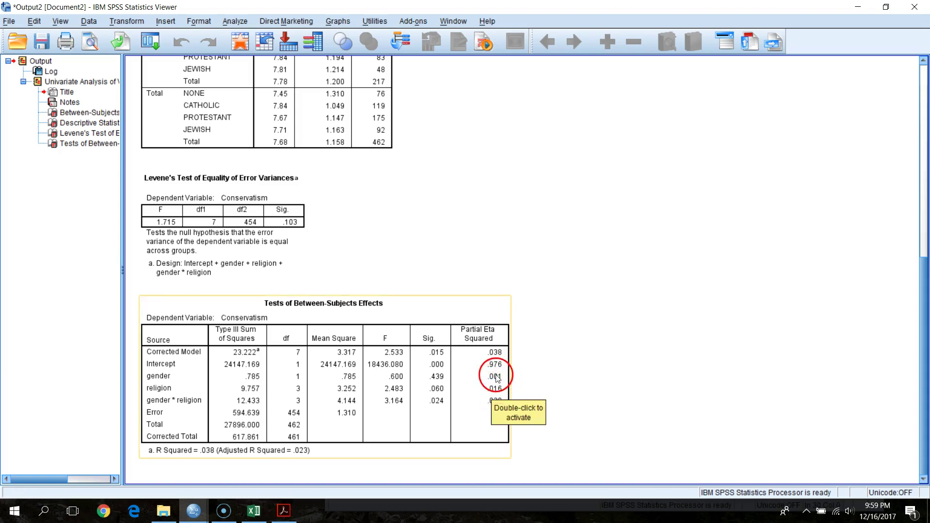
{"action": "left_click", "coordinate": [548, 393]}
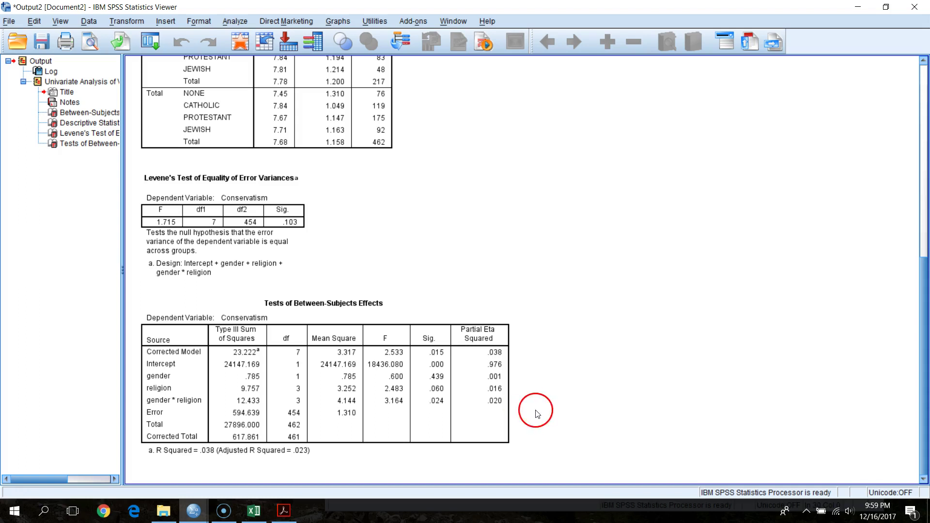
{"action": "left_click", "coordinate": [443, 378]}
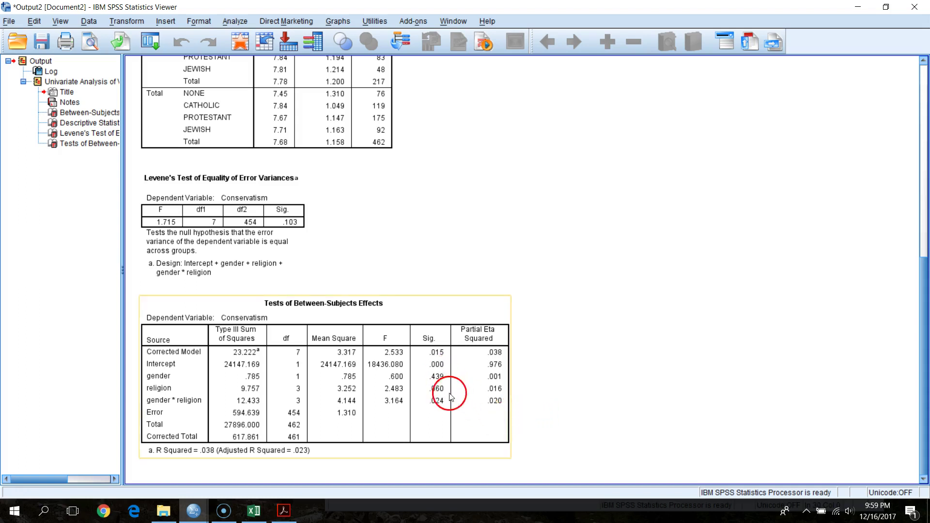
{"action": "left_click", "coordinate": [597, 437]}
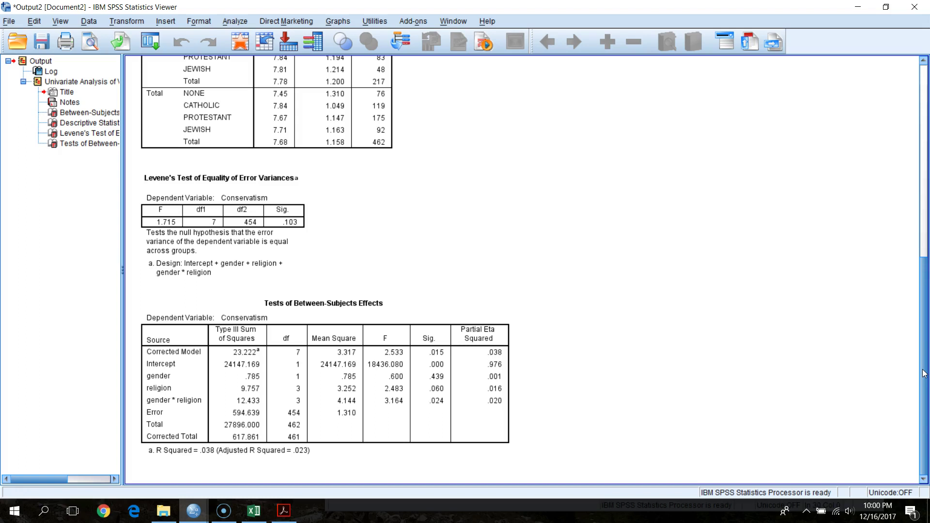
Bring the Descriptive Statistics table into view in a restored output window and place the Example_Conservativism Excel workbook beside it
{"action": "left_click_drag", "start_coordinate": [924, 373], "coordinate": [923, 241]}
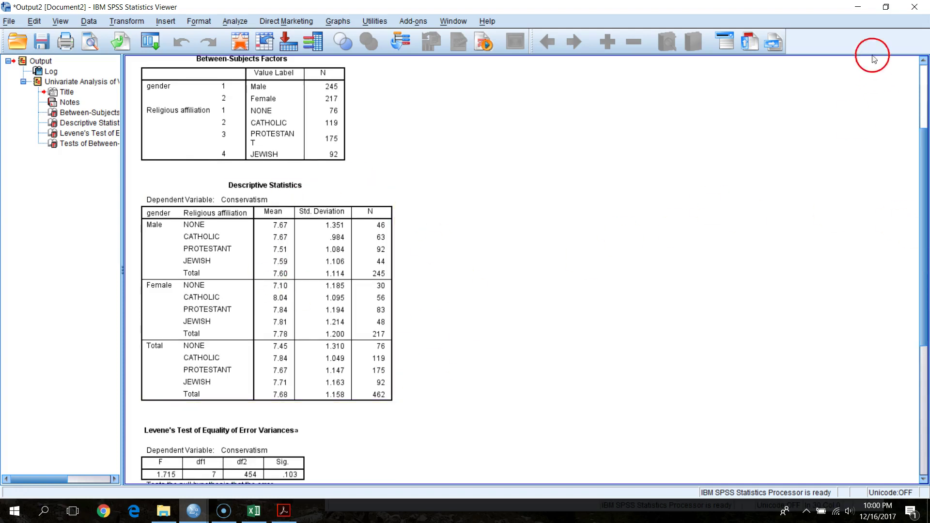
{"action": "left_click", "coordinate": [886, 8]}
{"action": "left_click_drag", "start_coordinate": [533, 117], "coordinate": [379, 17]}
{"action": "left_click_drag", "start_coordinate": [283, 352], "coordinate": [281, 484]}
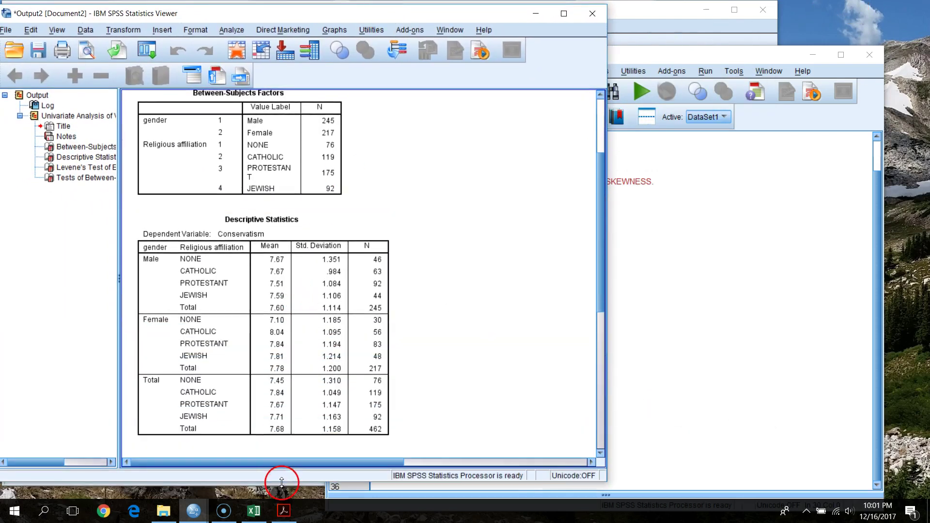
{"action": "left_click", "coordinate": [252, 514]}
{"action": "left_click_drag", "start_coordinate": [318, 49], "coordinate": [691, 31]}
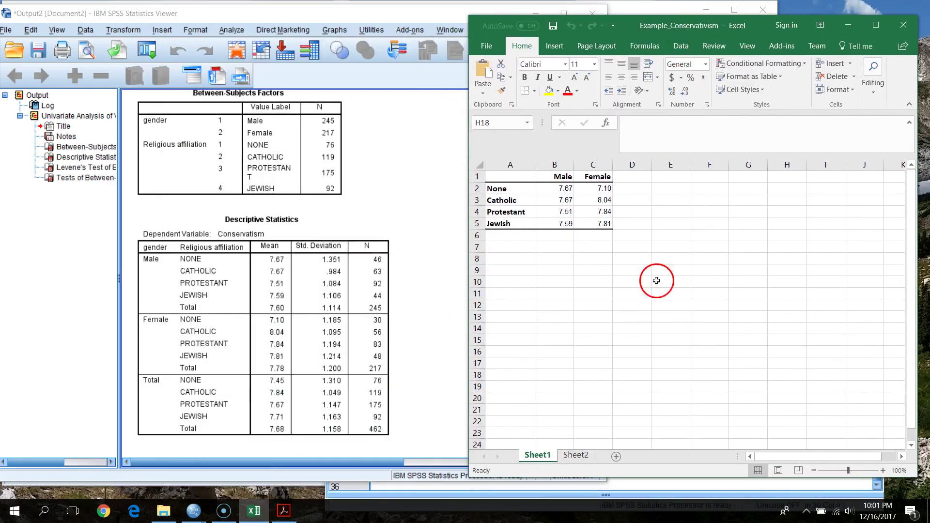
Check the worksheet's gender columns and religion rows against the group means in the Descriptive Statistics table
{"action": "left_click", "coordinate": [562, 176]}
{"action": "left_click", "coordinate": [594, 176]}
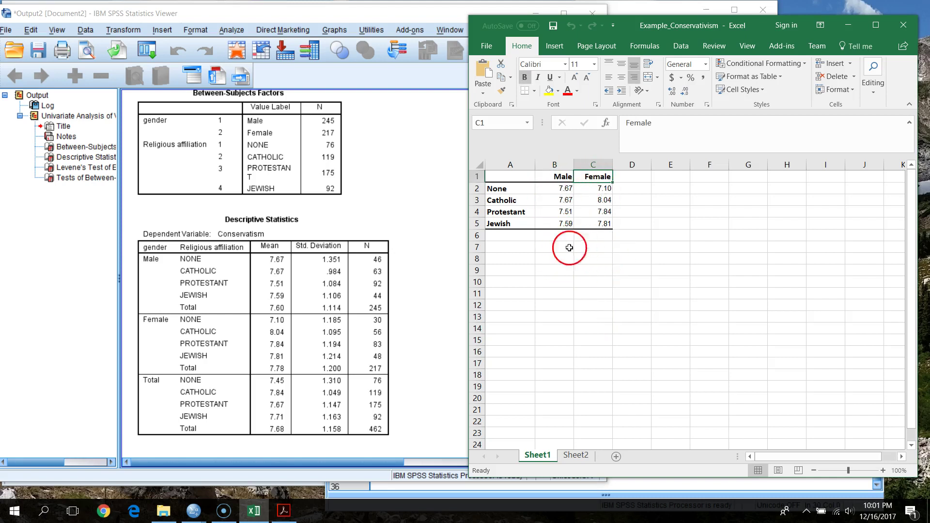
{"action": "left_click", "coordinate": [516, 189]}
{"action": "left_click", "coordinate": [525, 201]}
{"action": "left_click", "coordinate": [526, 212]}
{"action": "left_click", "coordinate": [527, 223]}
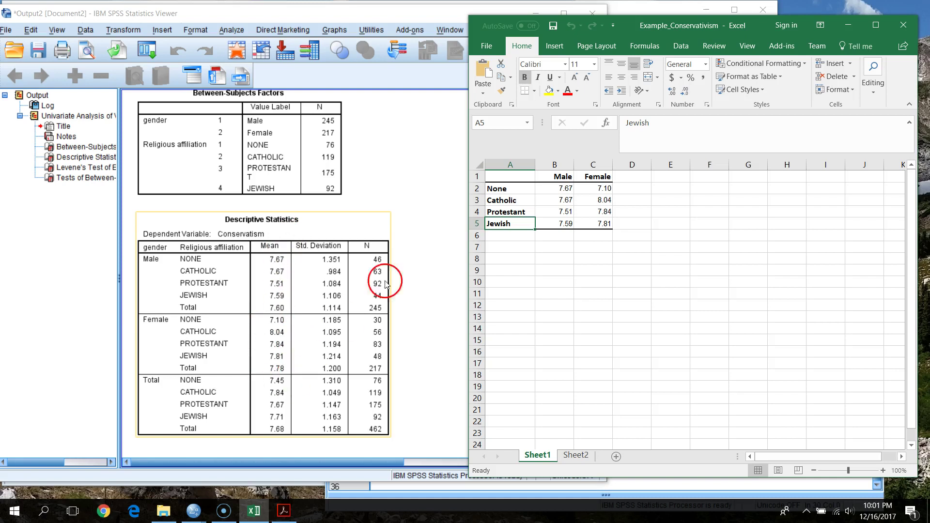
Maximize the workbook and insert a clustered column chart of A1:C5 with gender as categories and religions as series
{"action": "left_click", "coordinate": [874, 24]}
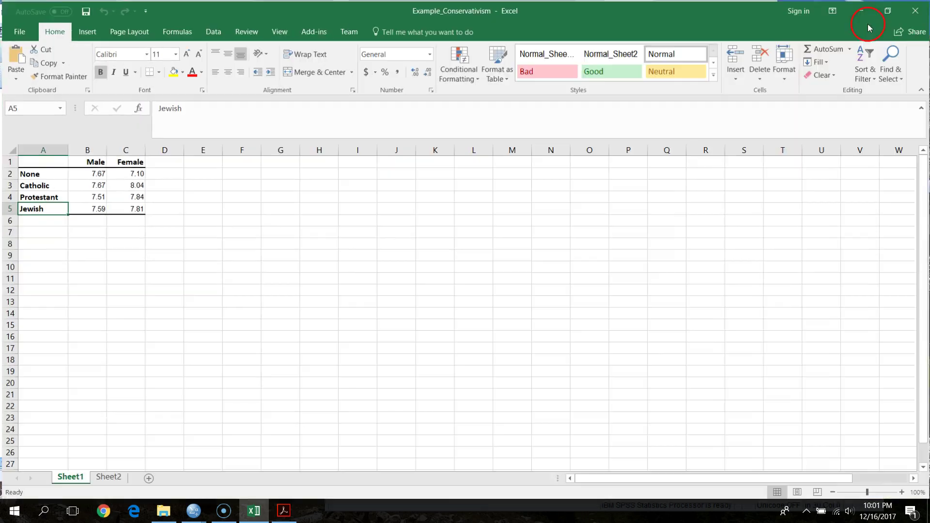
{"action": "mouse_move", "coordinate": [45, 161]}
{"action": "left_mouse_down"}
{"action": "mouse_move", "coordinate": [88, 161]}
{"action": "mouse_move", "coordinate": [144, 213]}
{"action": "left_mouse_up"}
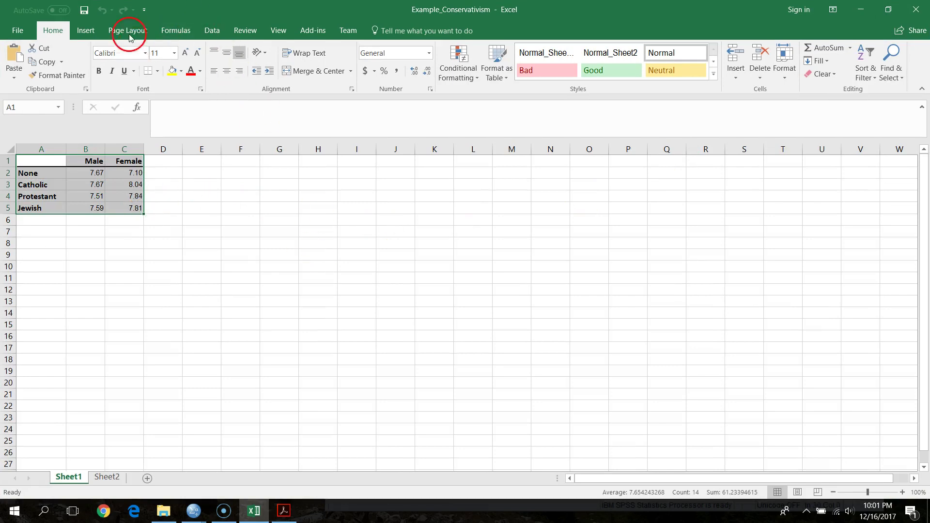
{"action": "left_click", "coordinate": [85, 32]}
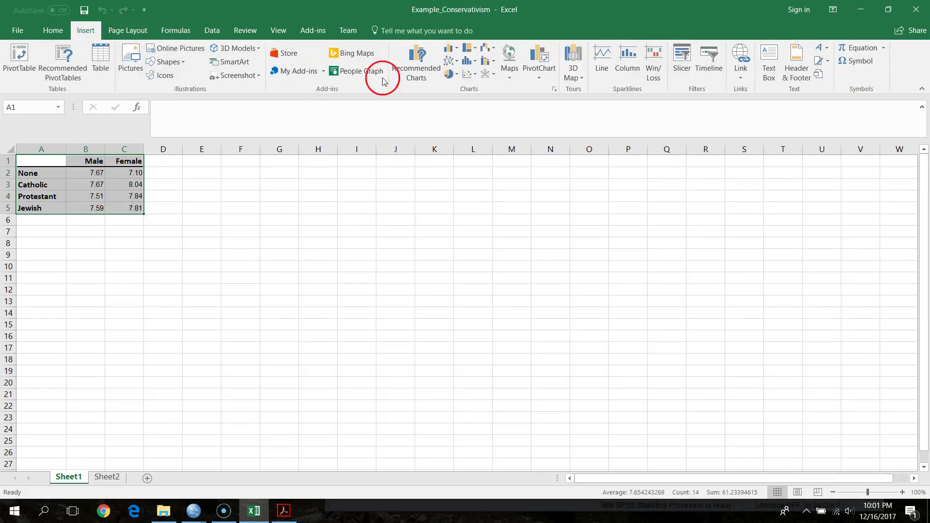
{"action": "left_click", "coordinate": [456, 50]}
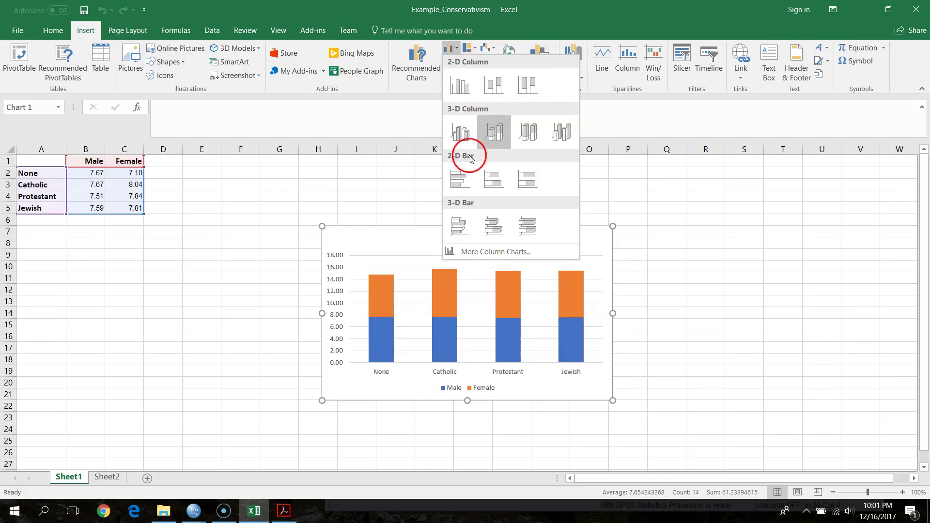
{"action": "left_click", "coordinate": [492, 252]}
{"action": "mouse_move", "coordinate": [609, 228]}
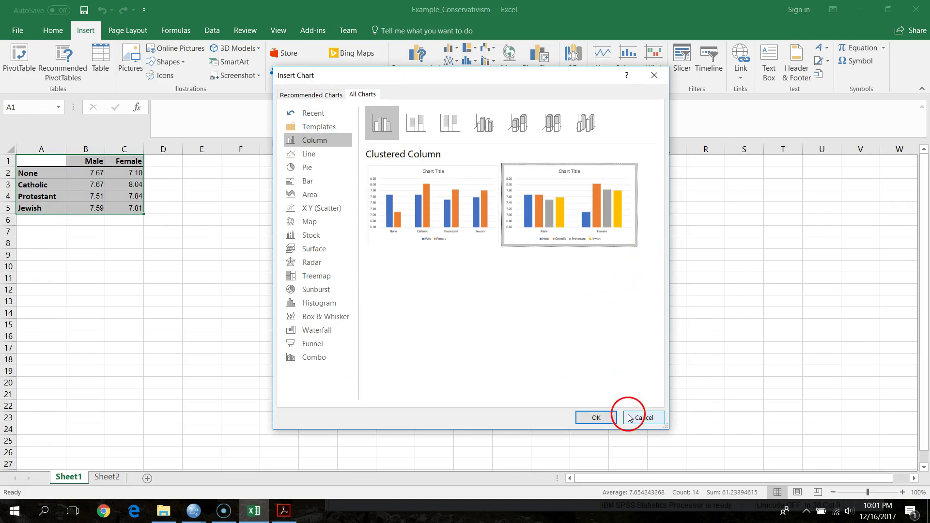
{"action": "left_click", "coordinate": [592, 419]}
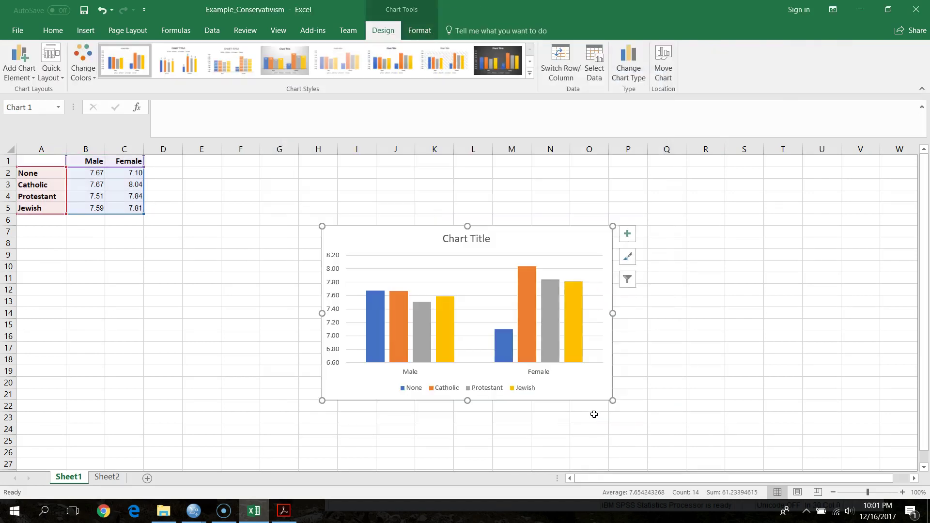
Reposition and enlarge the column chart beside the means table, and delete its chart title
{"action": "left_click_drag", "start_coordinate": [494, 228], "coordinate": [419, 173]}
{"action": "left_click_drag", "start_coordinate": [538, 345], "coordinate": [661, 407]}
{"action": "left_click", "coordinate": [458, 184]}
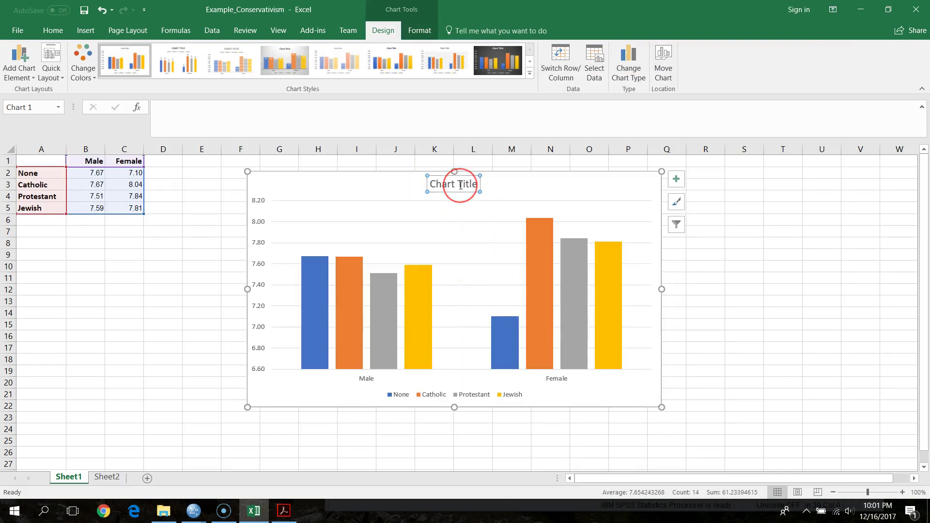
{"action": "key", "text": "Delete"}
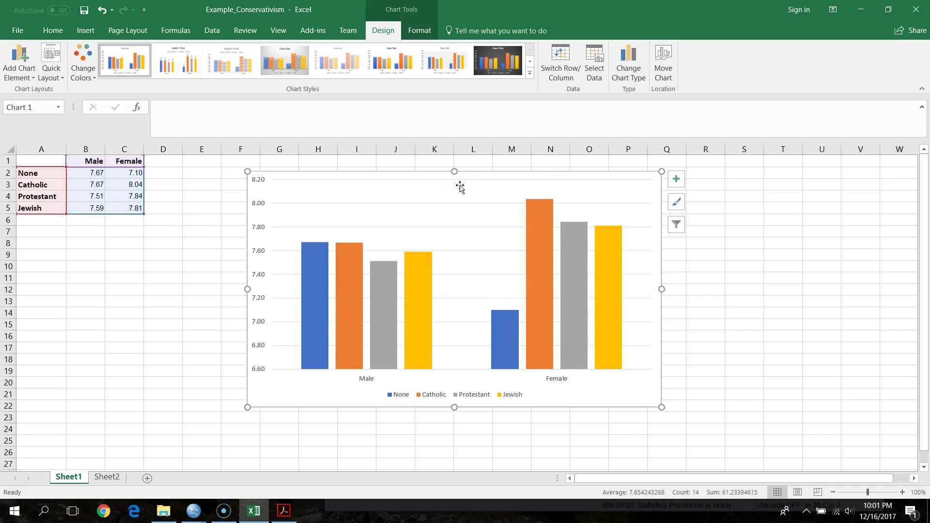
Examine the bars of the column chart and the range covered by its vertical axis
{"action": "mouse_move", "coordinate": [581, 298]}
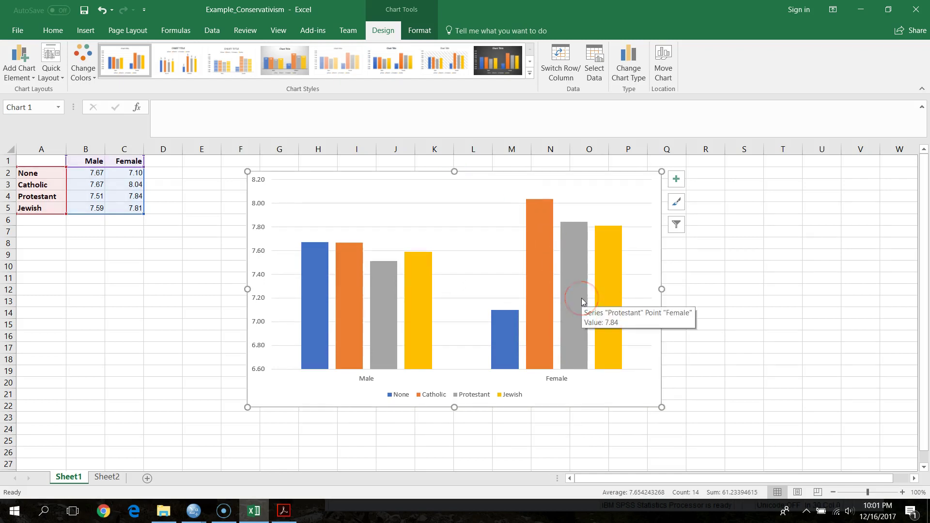
{"action": "mouse_move", "coordinate": [601, 340]}
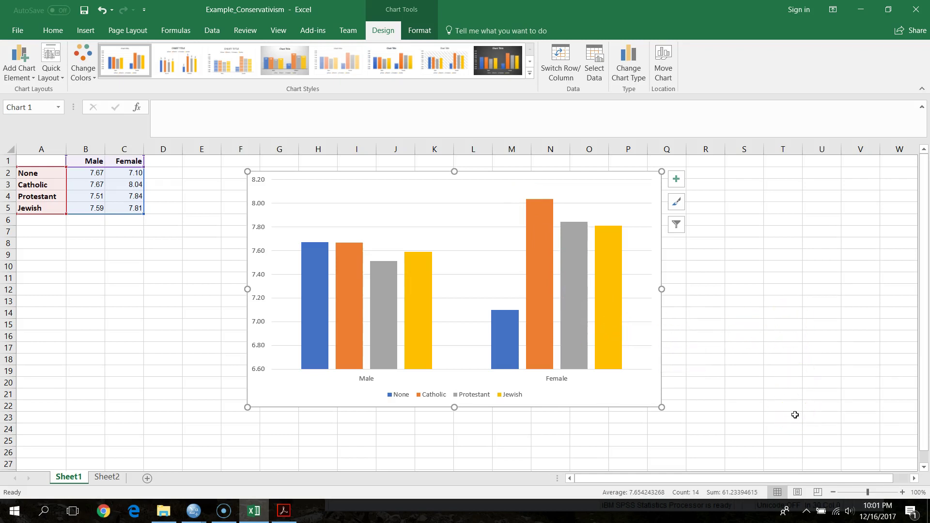
{"action": "left_click", "coordinate": [268, 381]}
{"action": "left_click", "coordinate": [270, 372]}
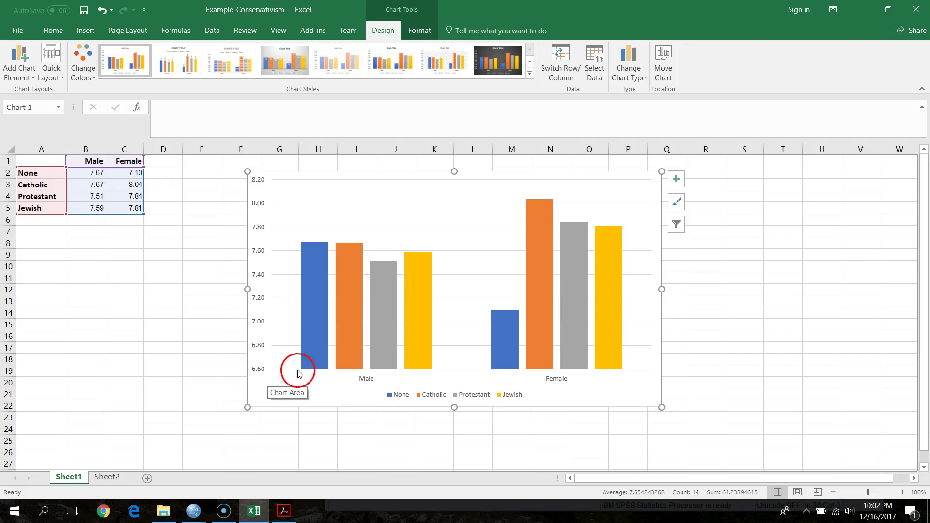
{"action": "left_click", "coordinate": [278, 184]}
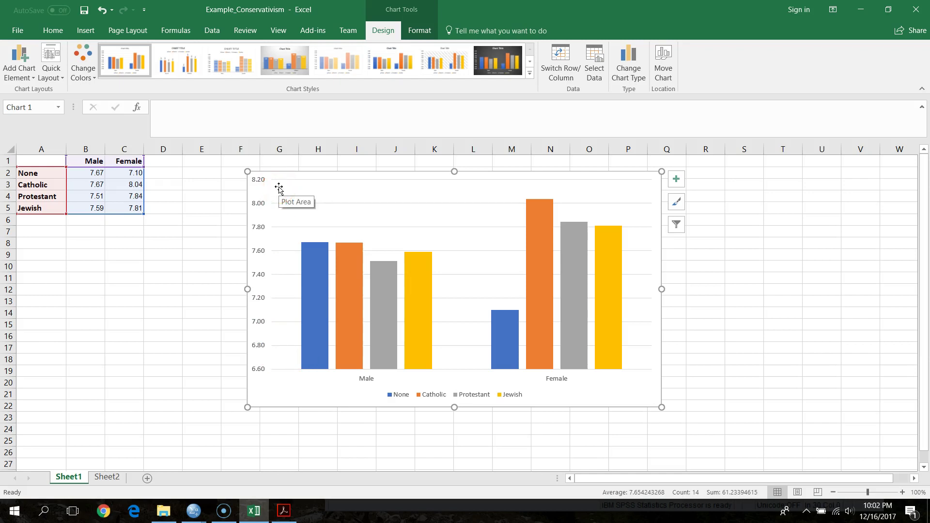
{"action": "left_click", "coordinate": [255, 366]}
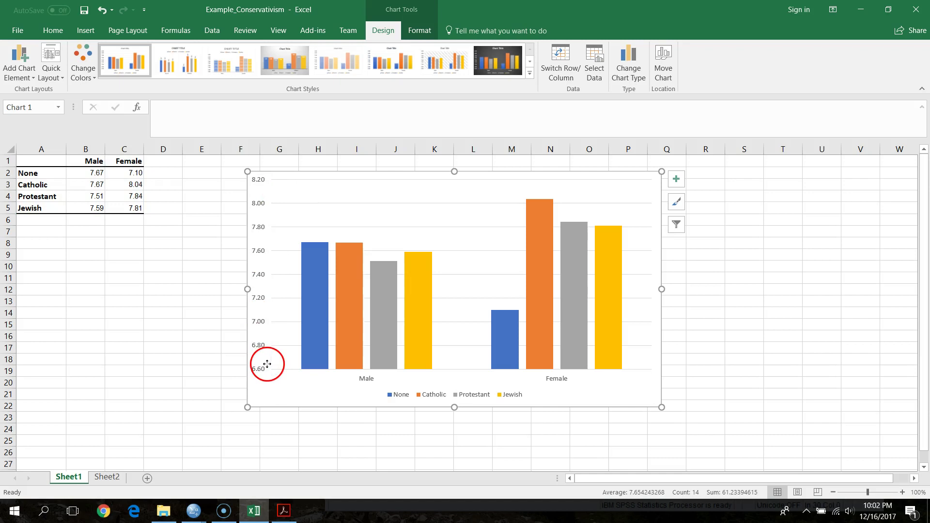
Set the chart's vertical axis bounds to a minimum of 1 and a maximum of 10
{"action": "right_click", "coordinate": [268, 368]}
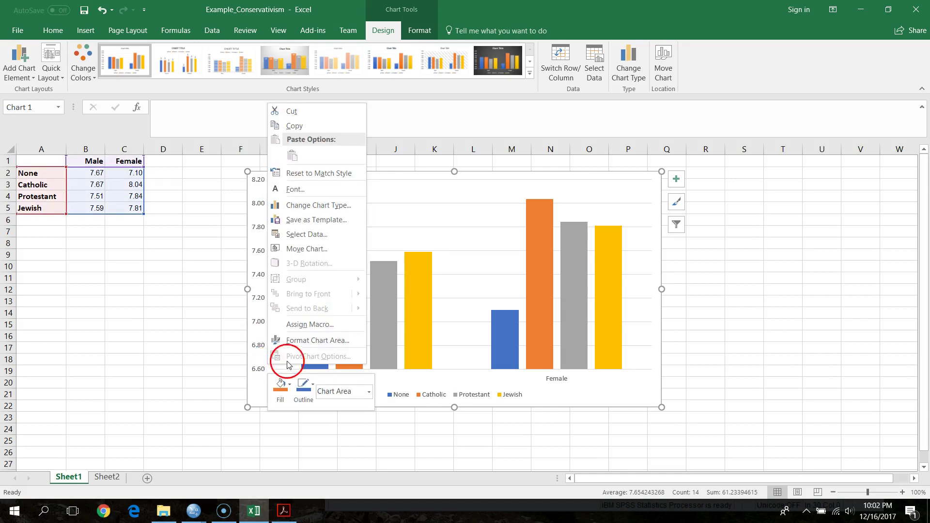
{"action": "left_click", "coordinate": [306, 345]}
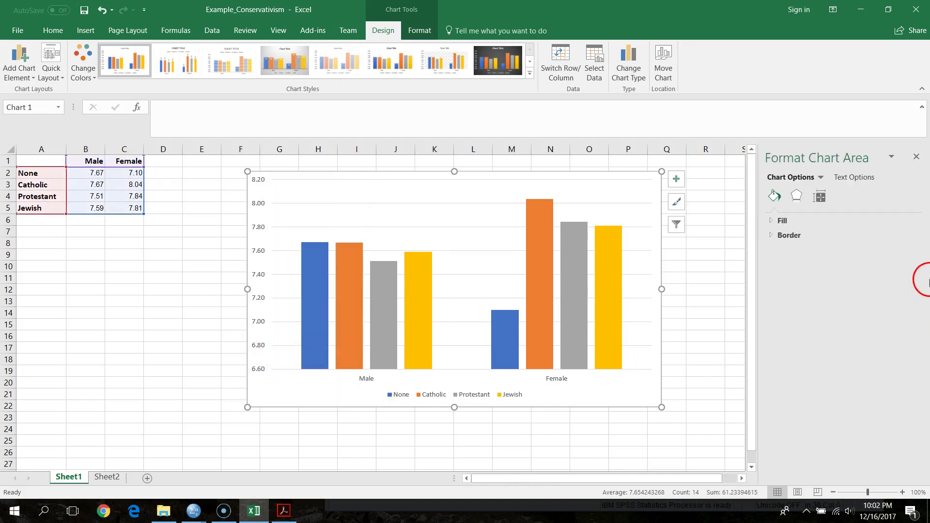
{"action": "left_click", "coordinate": [271, 328]}
{"action": "right_click", "coordinate": [270, 328]}
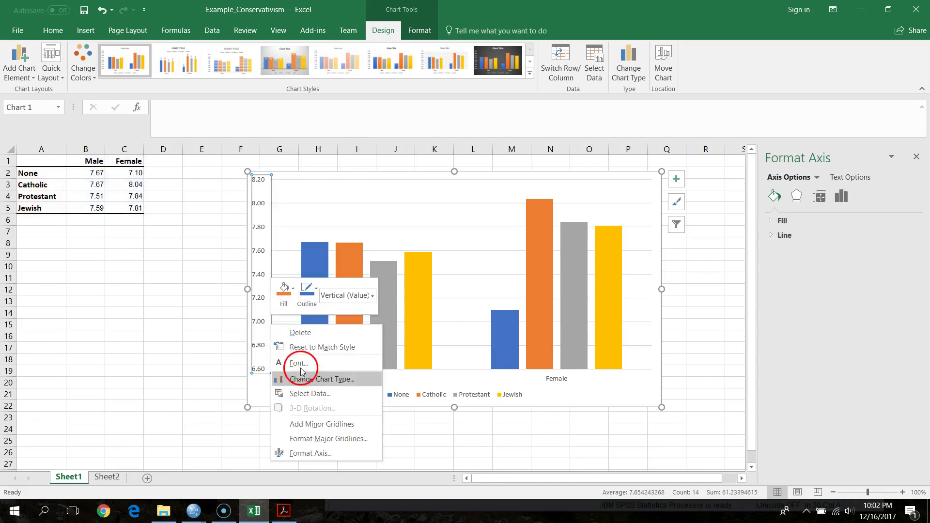
{"action": "left_click", "coordinate": [326, 453]}
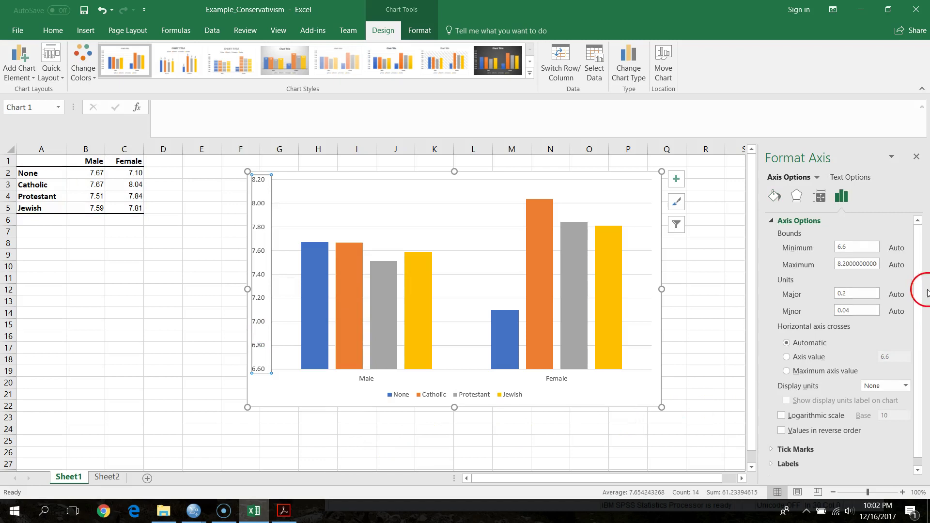
{"action": "left_click", "coordinate": [859, 246]}
{"action": "type", "text": "1"}
{"action": "left_click", "coordinate": [853, 263]}
{"action": "type", "text": "10"}
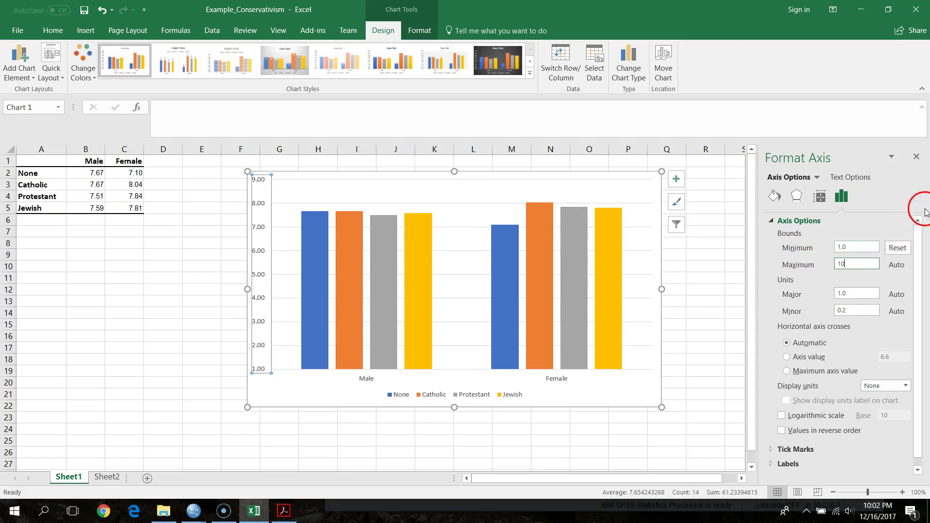
{"action": "left_click", "coordinate": [916, 156]}
{"action": "left_click", "coordinate": [729, 293]}
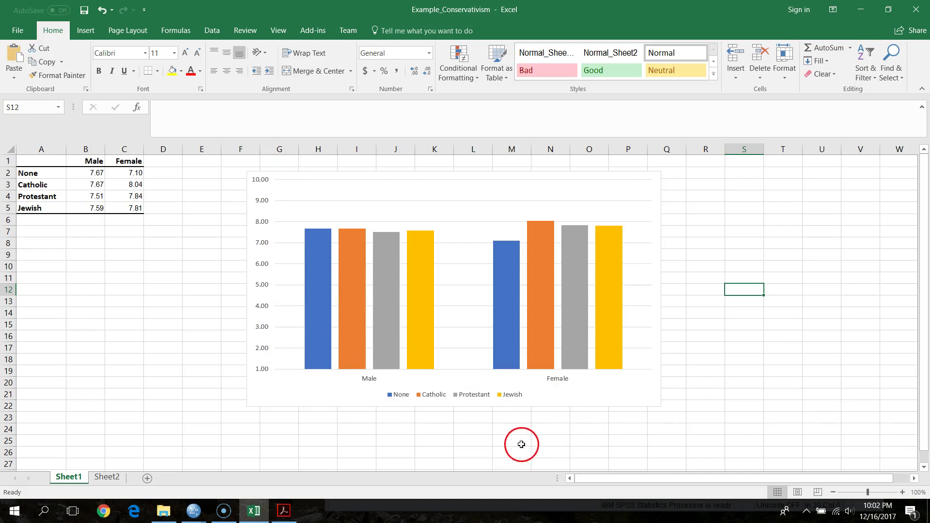
Compare the four religious affiliation bars within the male and female groups on the rescaled chart
{"action": "left_click", "coordinate": [390, 431]}
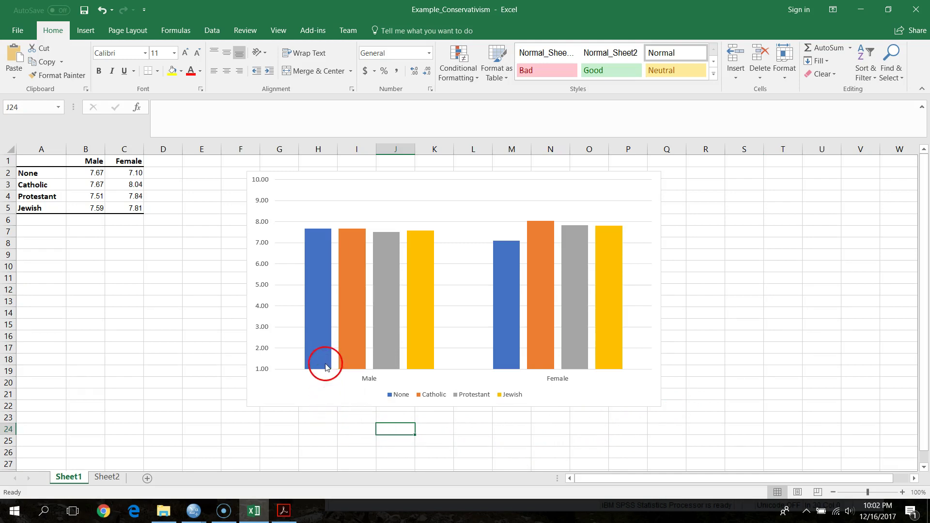
{"action": "mouse_move", "coordinate": [420, 361]}
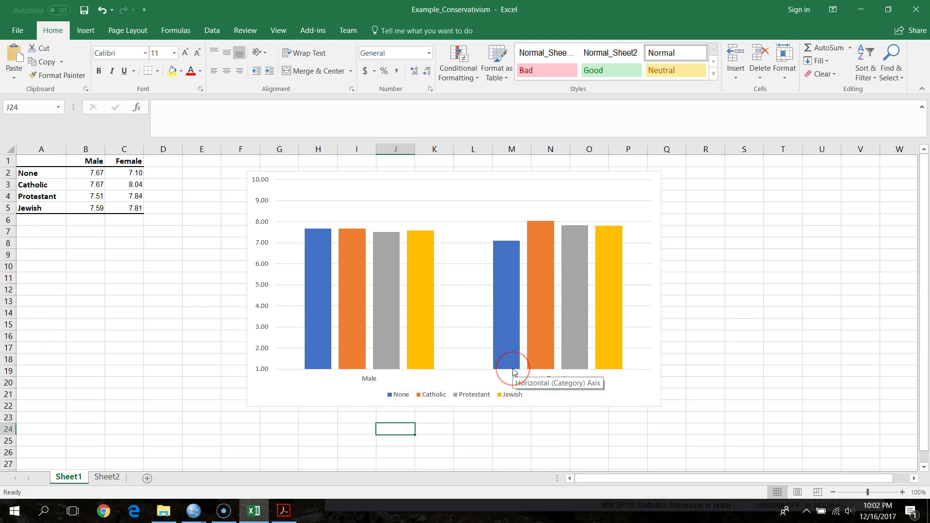
{"action": "mouse_move", "coordinate": [508, 364]}
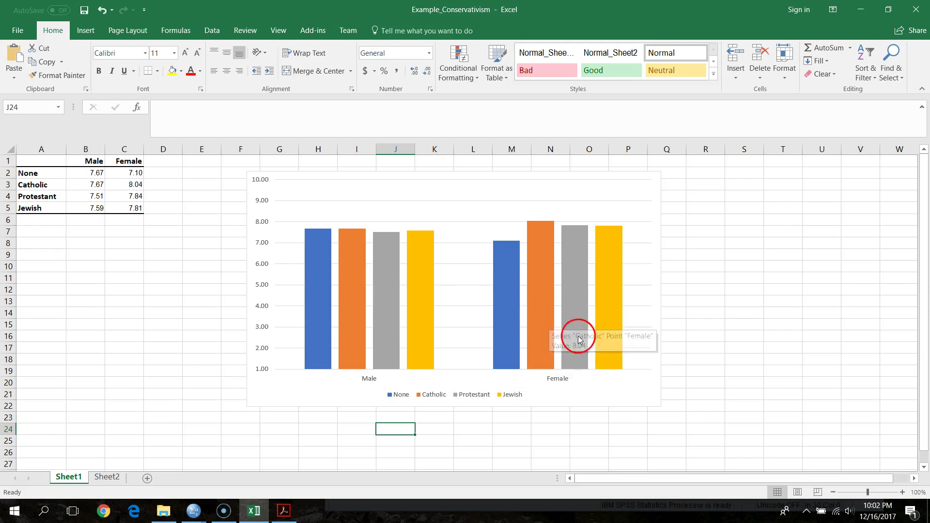
{"action": "left_click", "coordinate": [730, 408]}
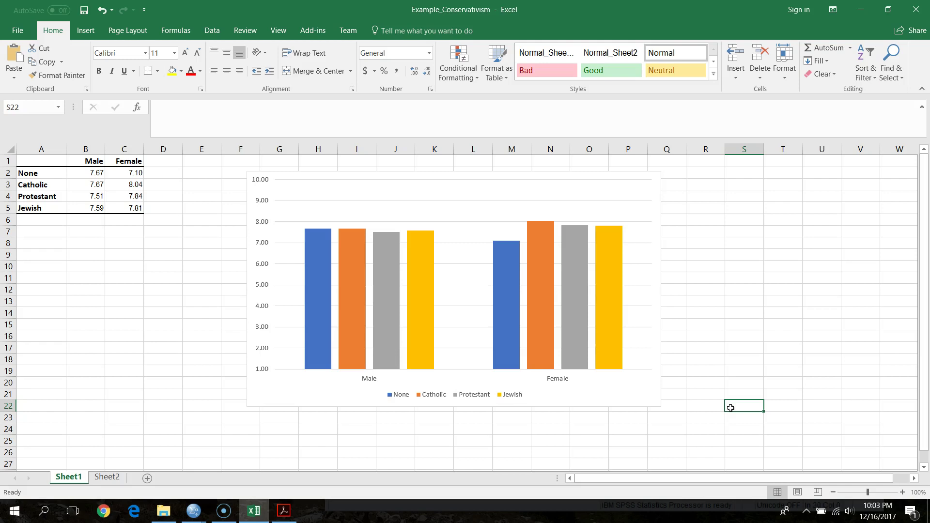
{"action": "left_click", "coordinate": [692, 290]}
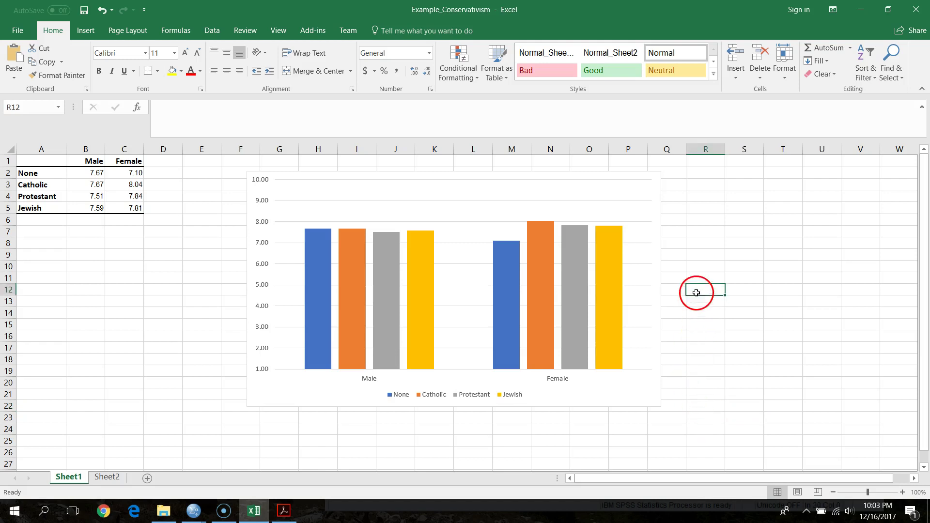
{"action": "scroll", "coordinate": [706, 310], "scroll_direction": "down", "scroll_amount": 1}
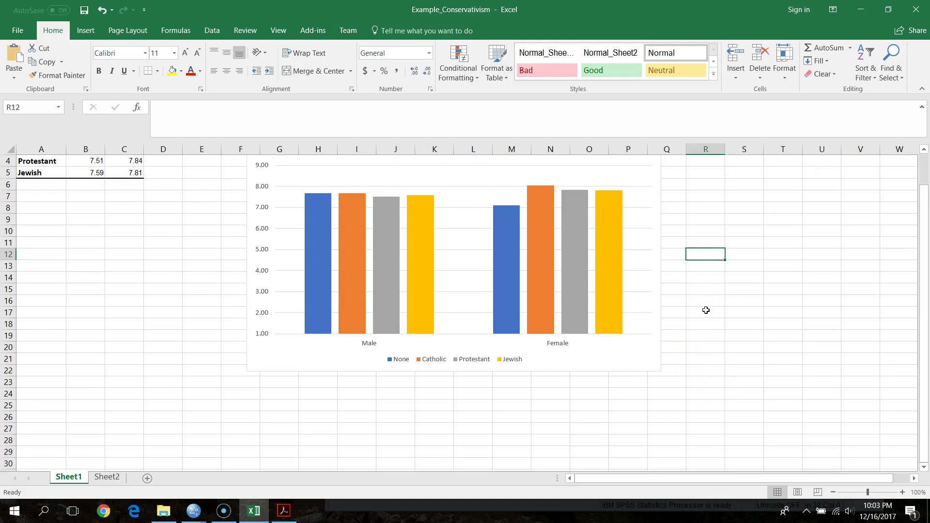
{"action": "scroll", "coordinate": [706, 310], "scroll_direction": "up", "scroll_amount": 1}
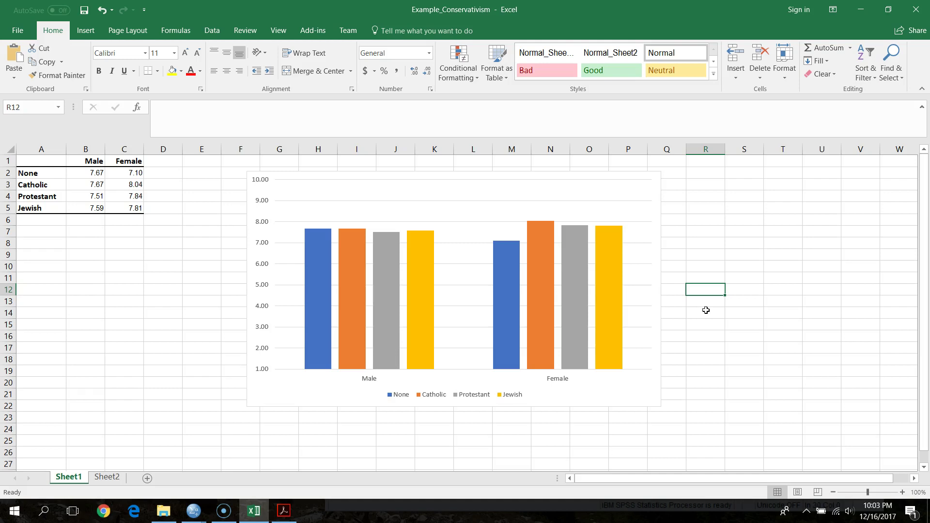
Move the column chart slightly closer to the means table and align its upper edge near the first row
{"action": "left_click", "coordinate": [669, 313]}
{"action": "mouse_move", "coordinate": [353, 366]}
{"action": "mouse_move", "coordinate": [324, 366]}
{"action": "left_click_drag", "start_coordinate": [301, 401], "coordinate": [278, 392]}
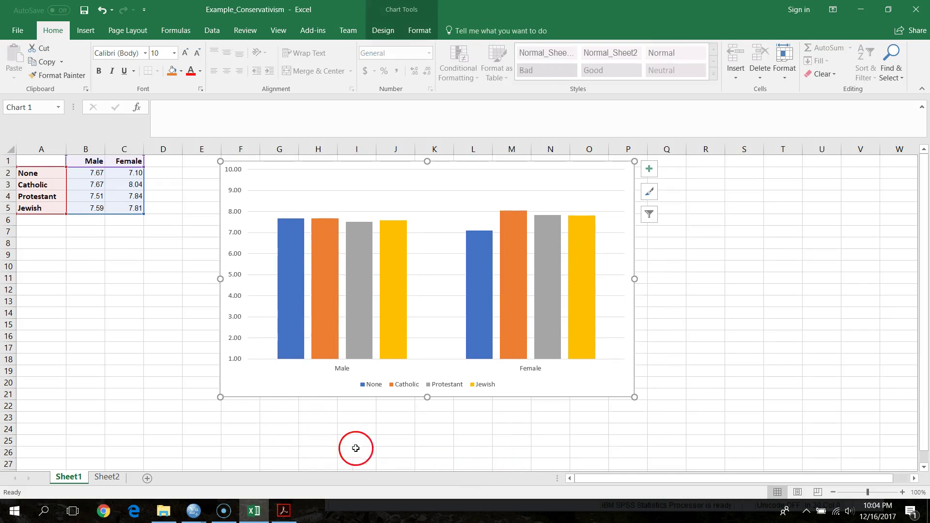
Compare the male and female bars for each religious affiliation on the column chart
{"action": "mouse_move", "coordinate": [291, 359]}
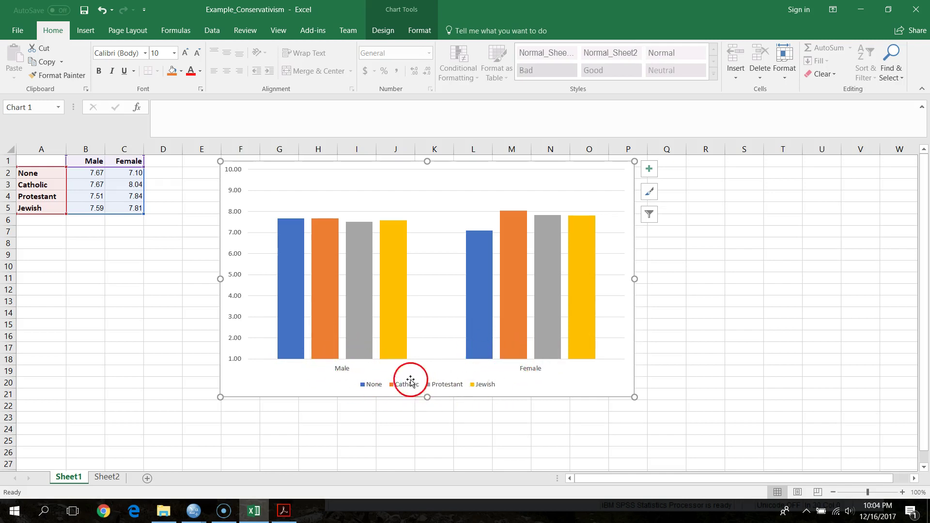
{"action": "mouse_move", "coordinate": [584, 353]}
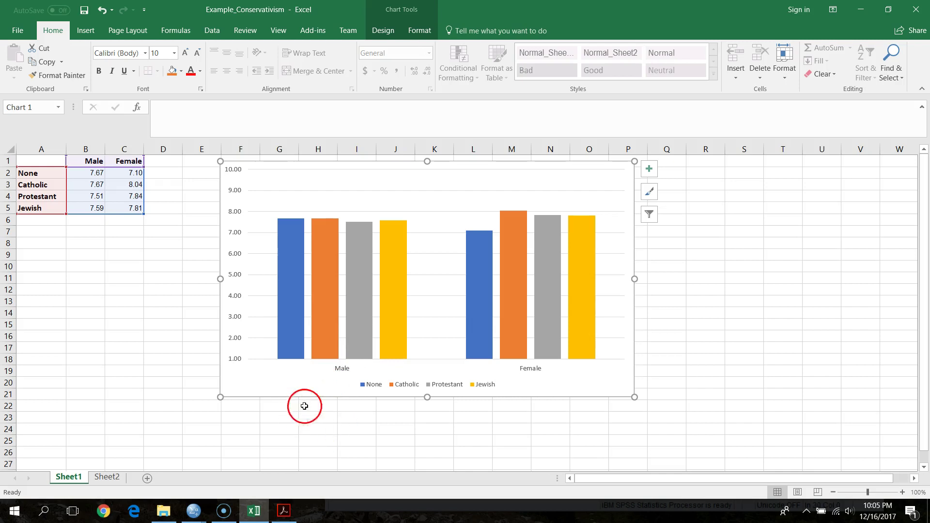
{"action": "mouse_move", "coordinate": [358, 309]}
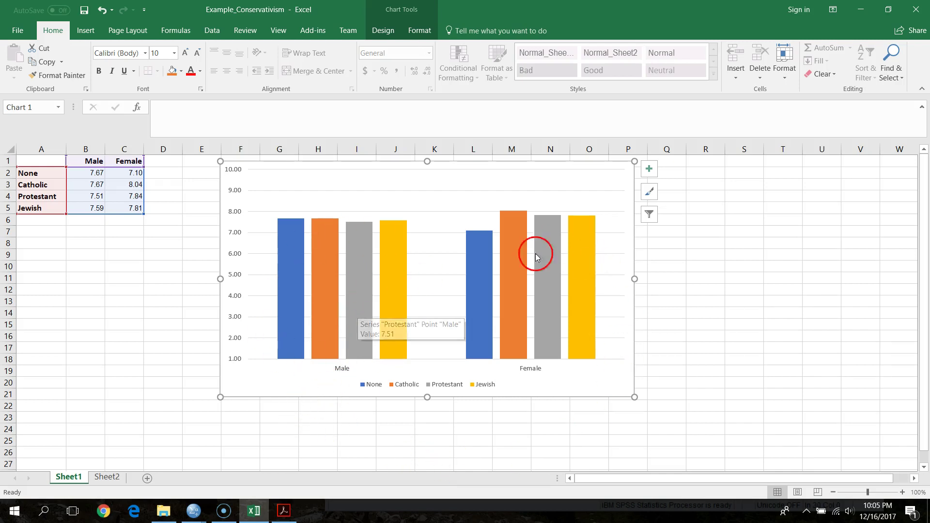
{"action": "mouse_move", "coordinate": [529, 334]}
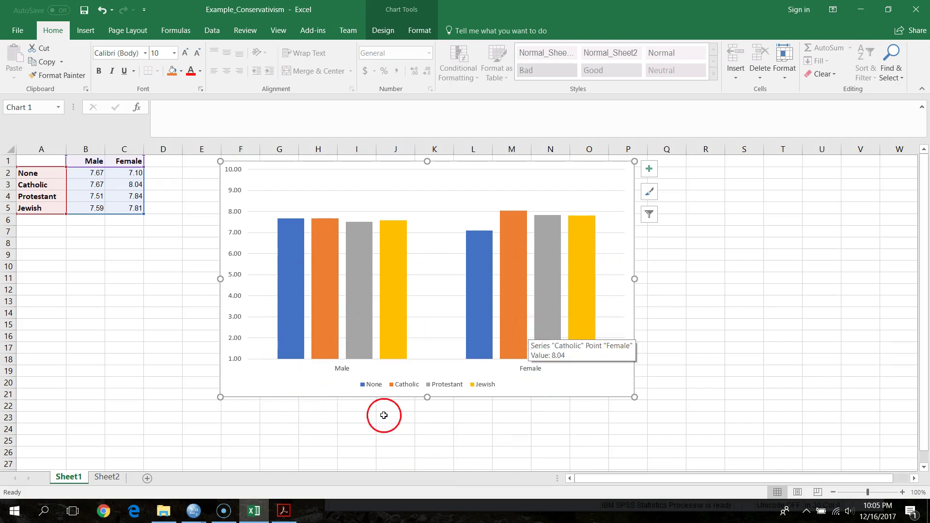
{"action": "left_click", "coordinate": [275, 376]}
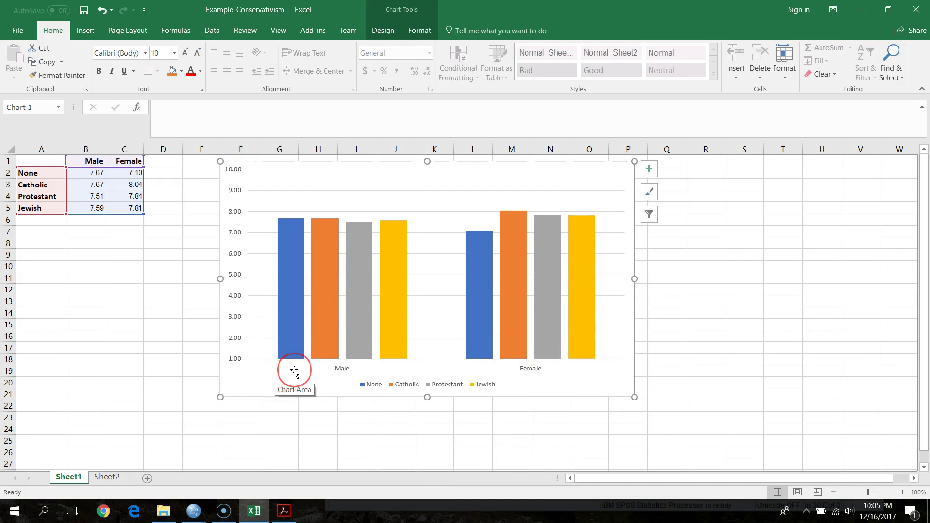
{"action": "left_click", "coordinate": [293, 359]}
{"action": "left_click", "coordinate": [382, 431]}
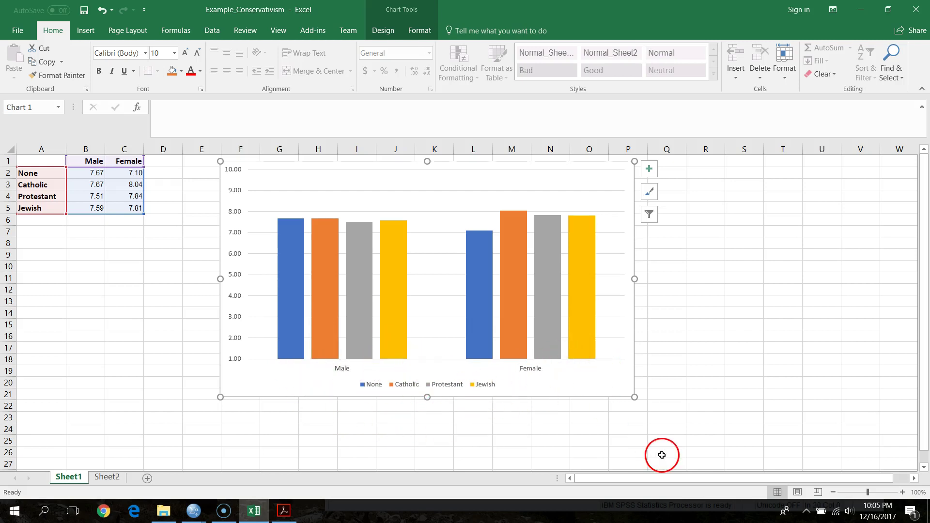
{"action": "left_click", "coordinate": [763, 433]}
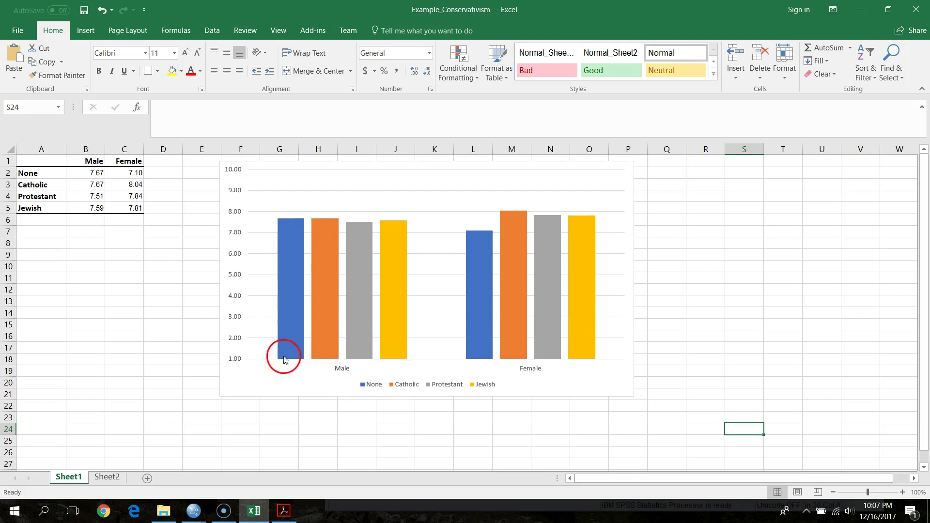
{"action": "mouse_move", "coordinate": [330, 347]}
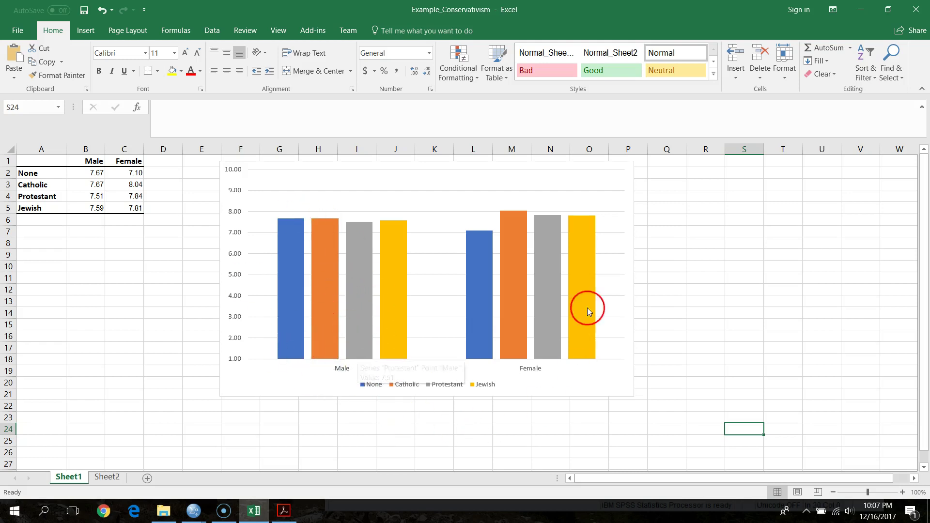
{"action": "mouse_move", "coordinate": [537, 332]}
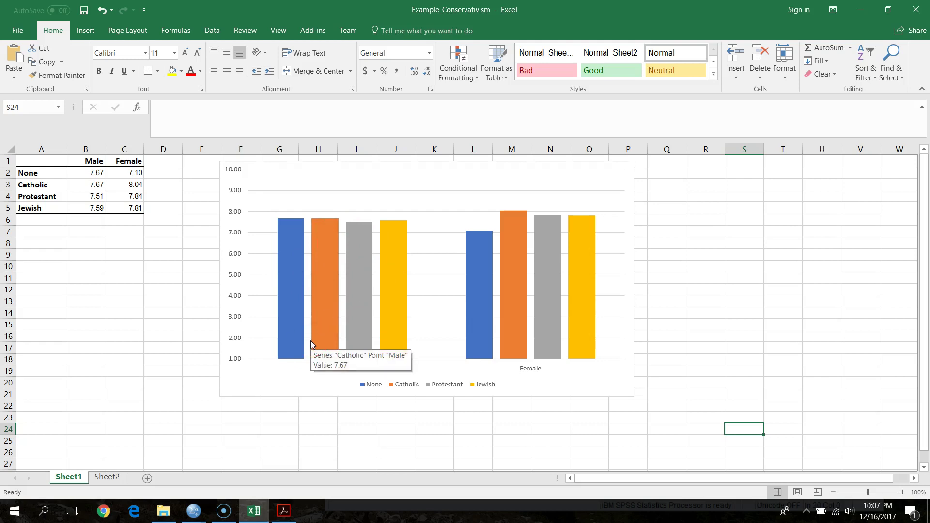
{"action": "mouse_move", "coordinate": [574, 322]}
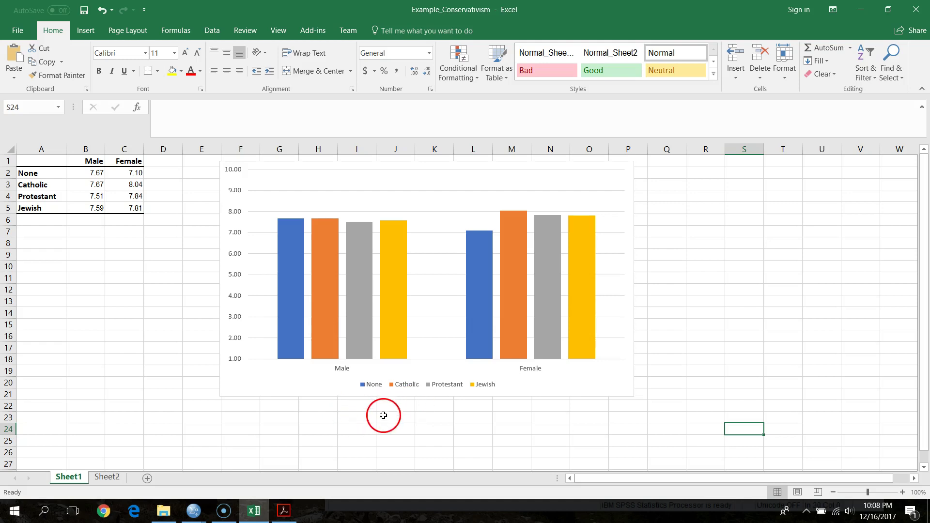
Switch from Excel to the SPSS Data Editor and open the Split File settings
{"action": "left_click", "coordinate": [860, 10]}
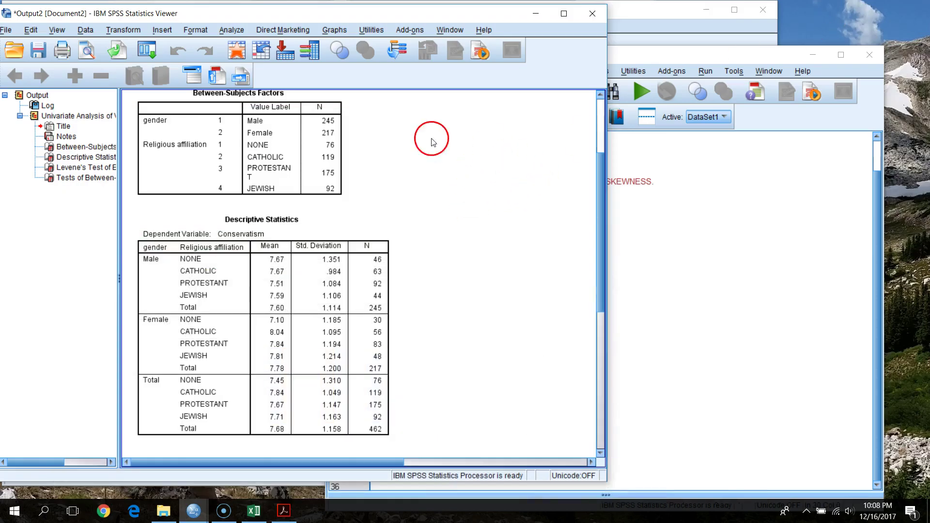
{"action": "left_click", "coordinate": [665, 31]}
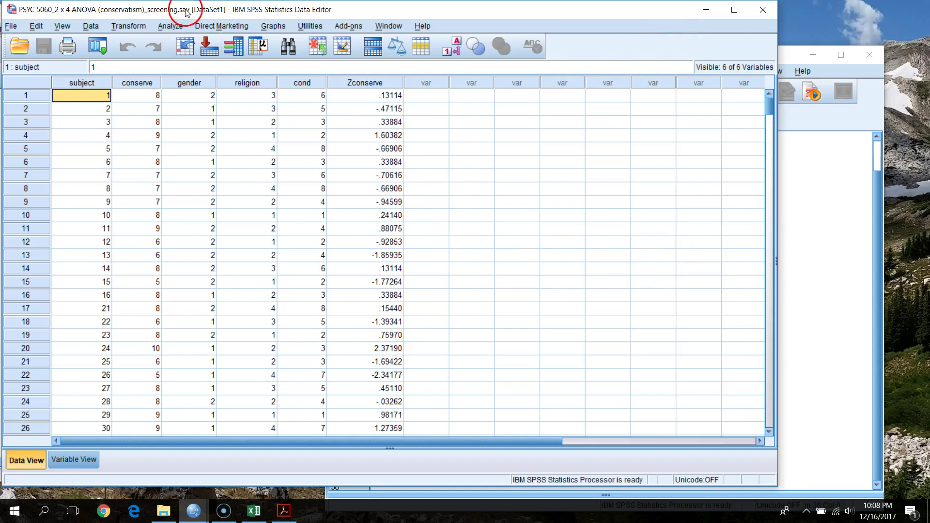
{"action": "left_click", "coordinate": [162, 28]}
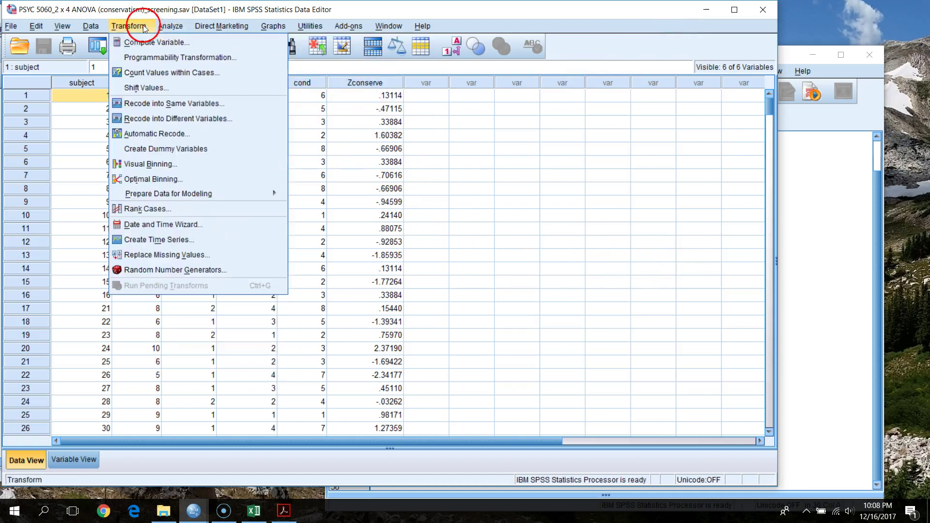
{"action": "mouse_move", "coordinate": [91, 26]}
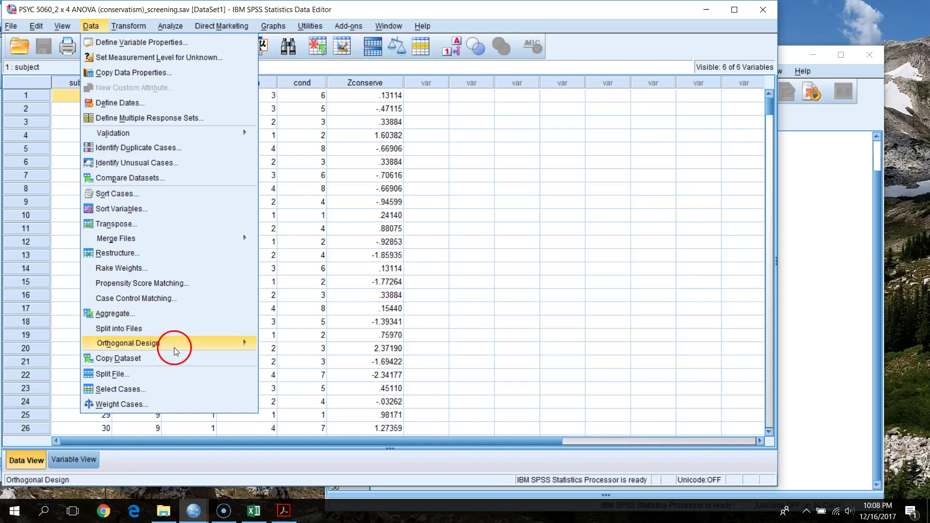
{"action": "left_click", "coordinate": [139, 376]}
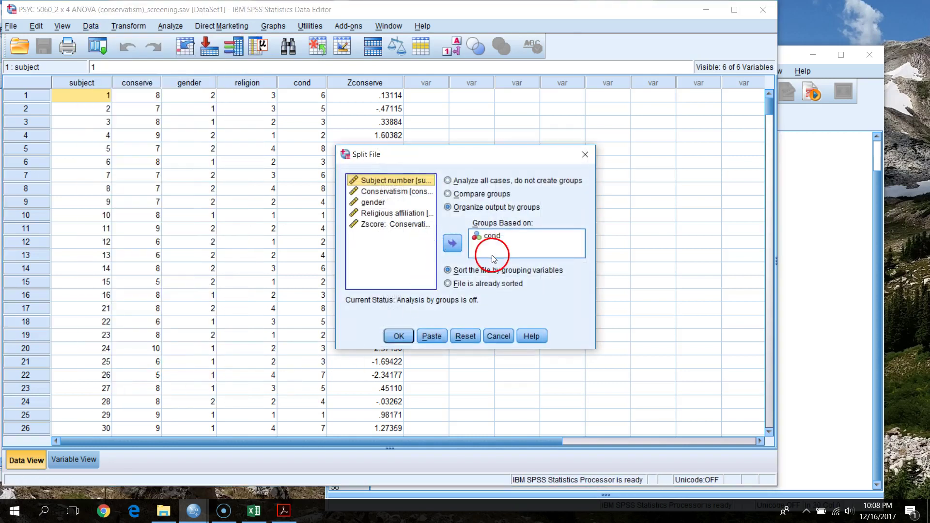
Replace cond with Religious affiliation as the grouping variable for organizing output by groups, and apply the split
{"action": "left_click", "coordinate": [491, 236]}
{"action": "left_click", "coordinate": [453, 243]}
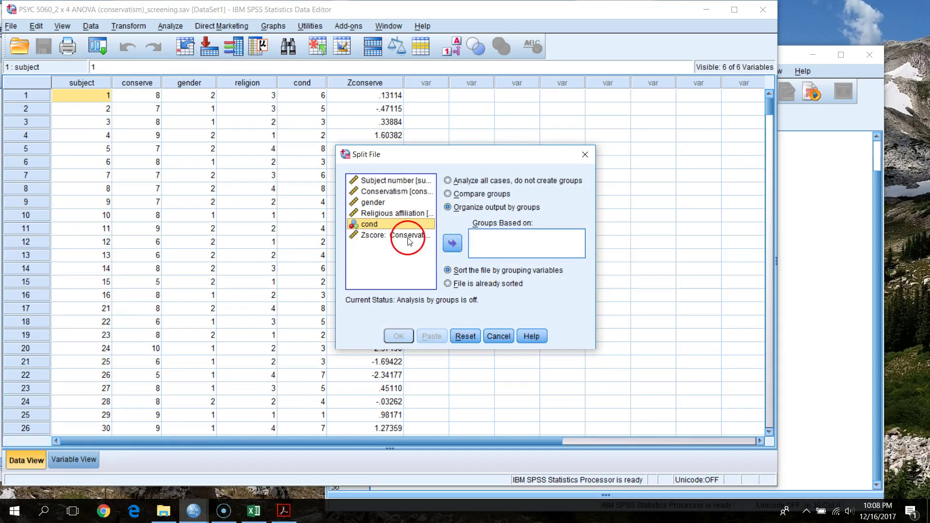
{"action": "left_click", "coordinate": [378, 214]}
{"action": "left_click", "coordinate": [453, 243]}
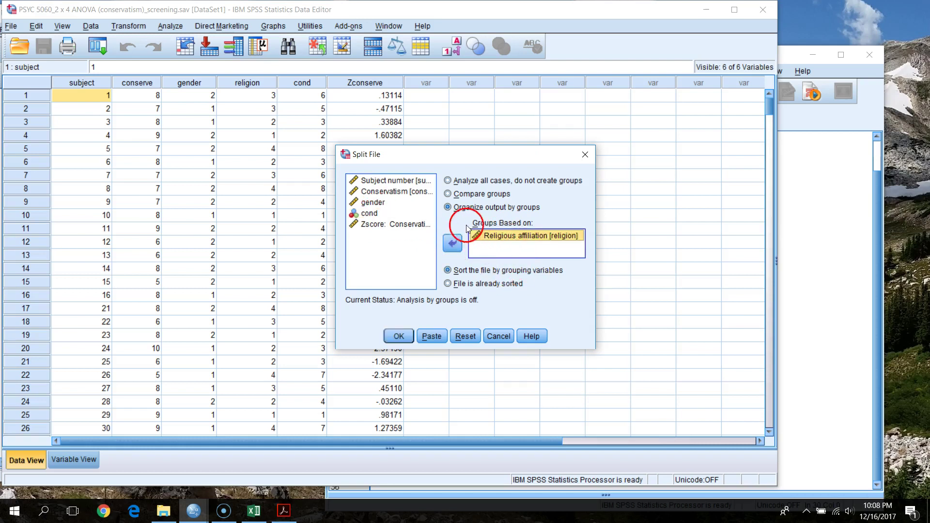
{"action": "left_click", "coordinate": [400, 336]}
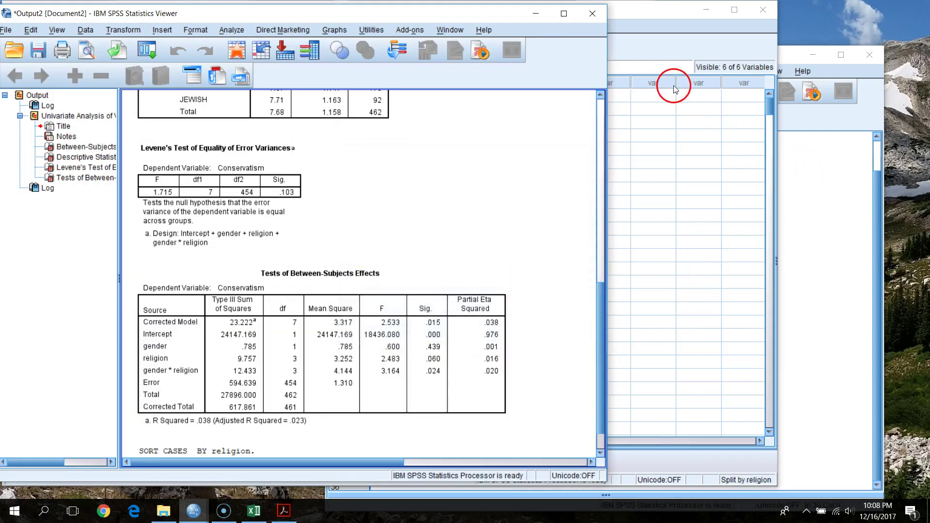
Check the sorted data, and place the text cursor on the final /DESIGN line of the omnibus 2x4 UNIANOVA syntax
{"action": "left_click", "coordinate": [654, 45]}
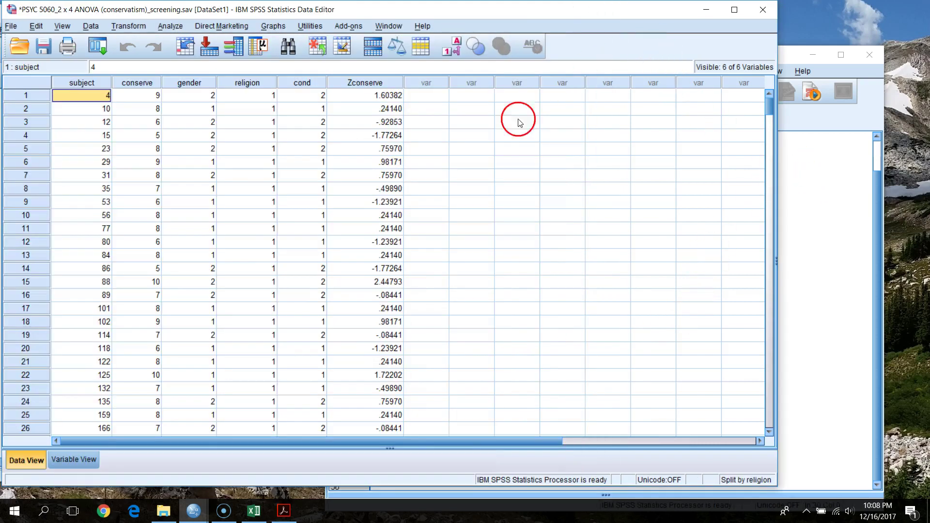
{"action": "left_click", "coordinate": [814, 214]}
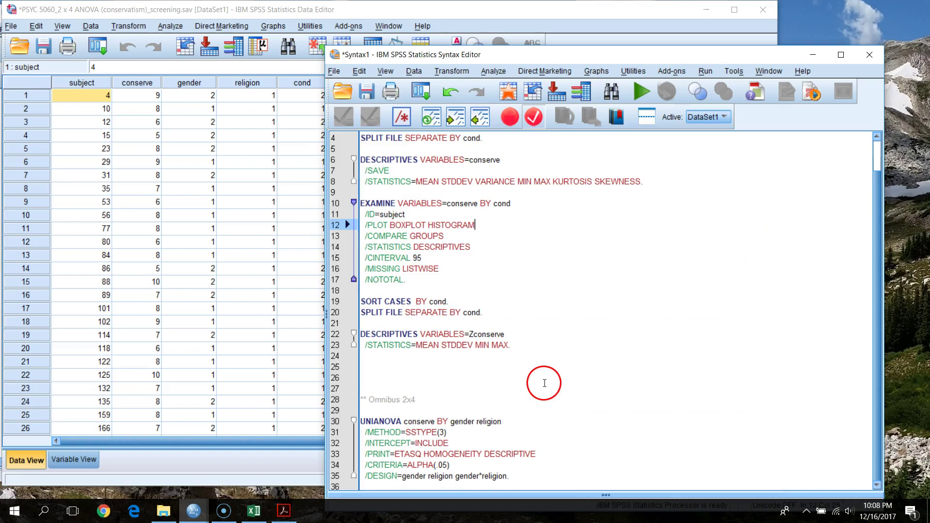
{"action": "left_click", "coordinate": [544, 473]}
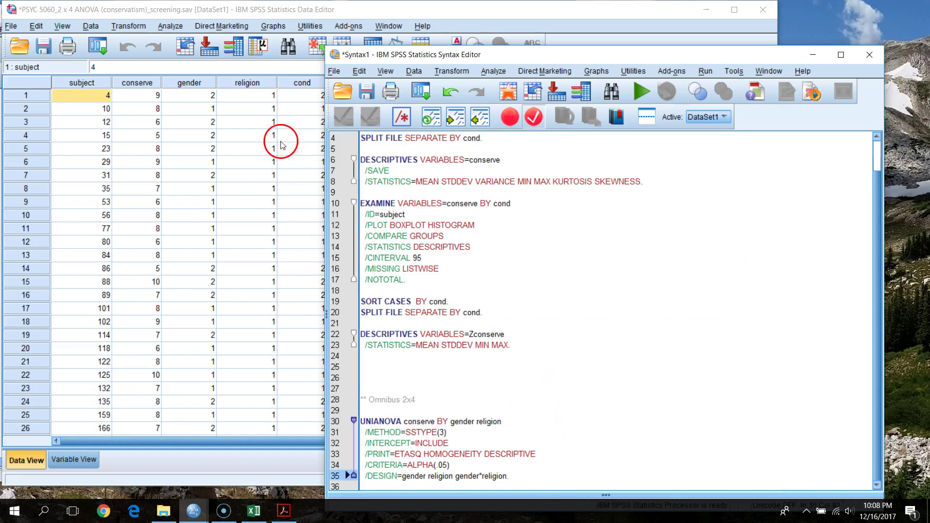
Set up an Independent-Samples T Test with Conservatism as the test variable and gender as the grouping variable
{"action": "left_click", "coordinate": [170, 27]}
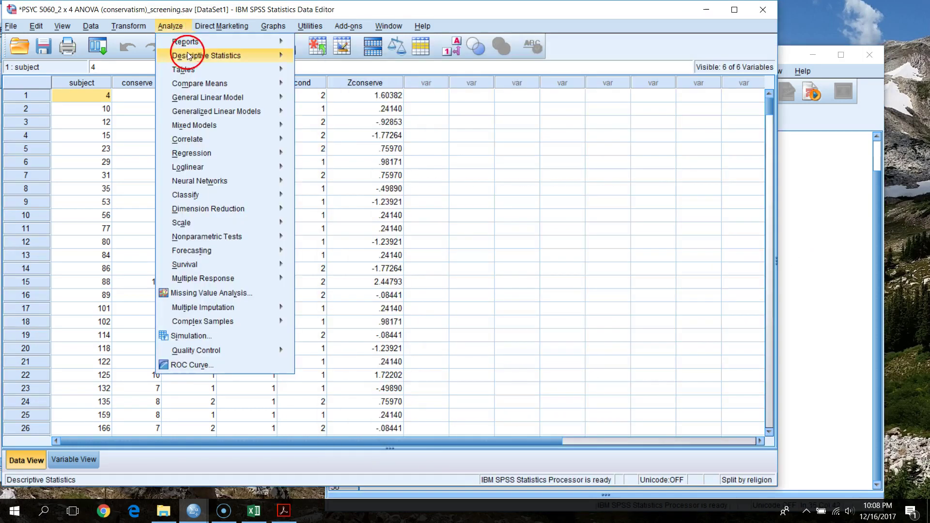
{"action": "mouse_move", "coordinate": [240, 85]}
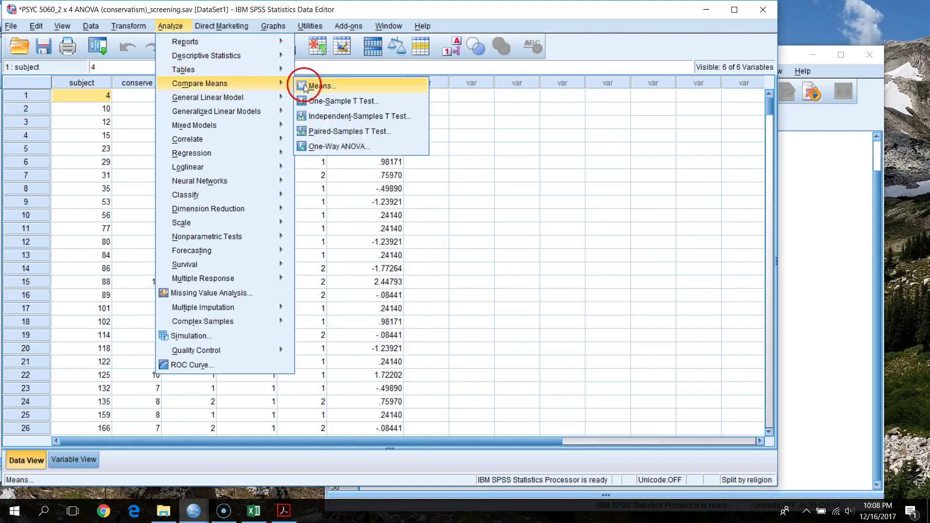
{"action": "left_click", "coordinate": [364, 116]}
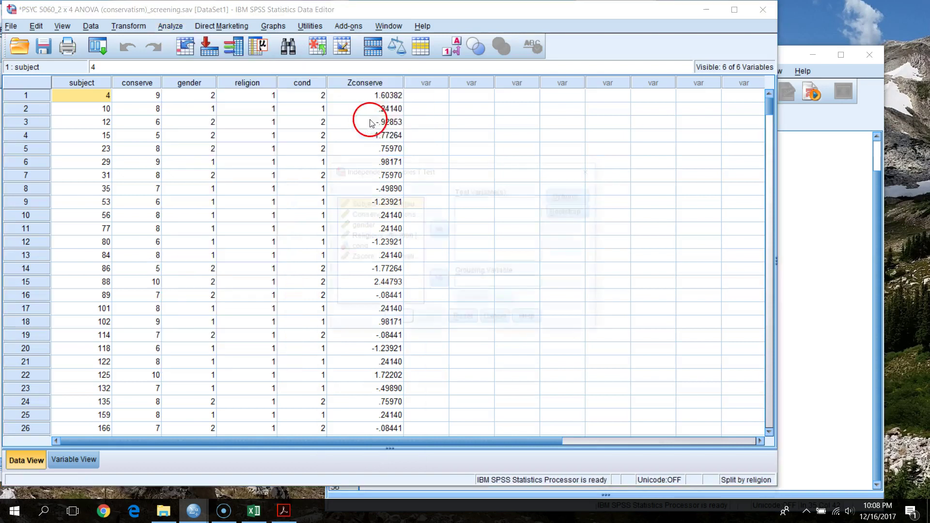
{"action": "left_click", "coordinate": [386, 213]}
{"action": "left_click", "coordinate": [440, 227]}
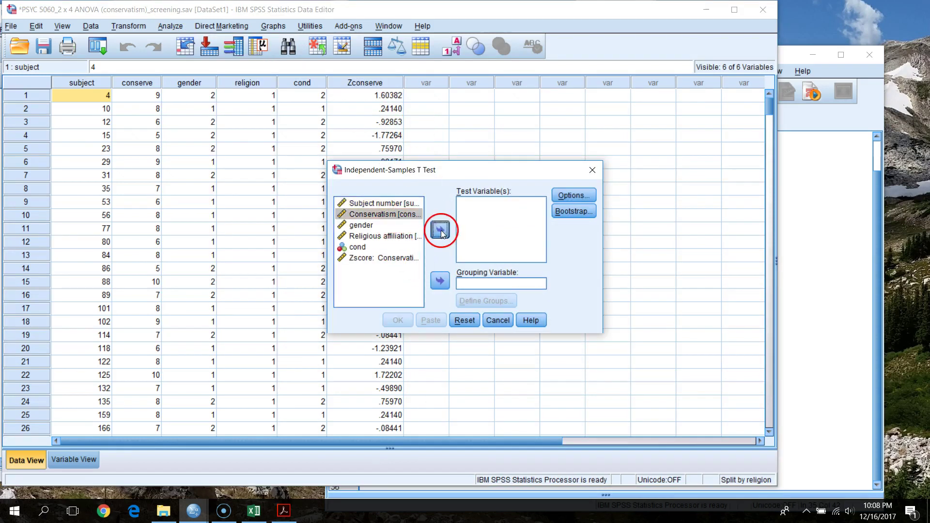
{"action": "left_click", "coordinate": [369, 215]}
{"action": "left_click", "coordinate": [439, 281]}
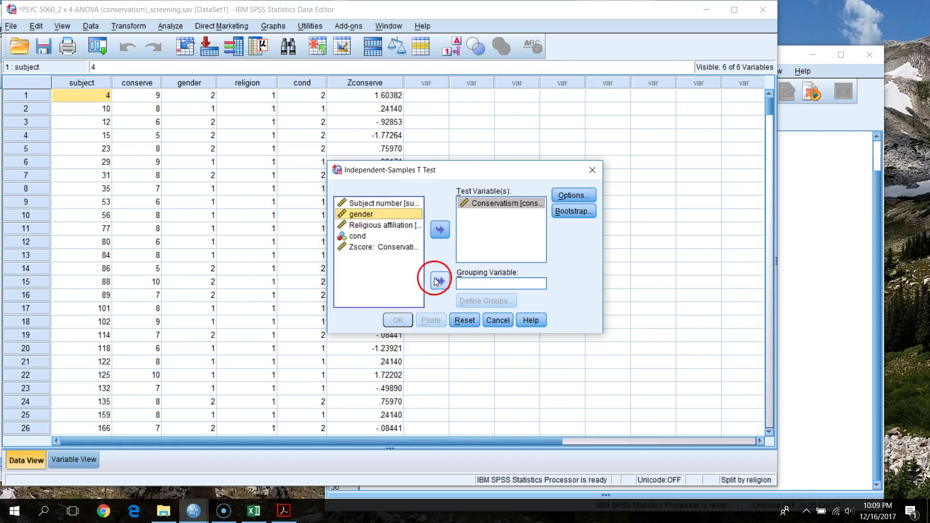
Define the gender groups as 1 and 2, and paste the t-test command into the syntax file
{"action": "left_click", "coordinate": [482, 301]}
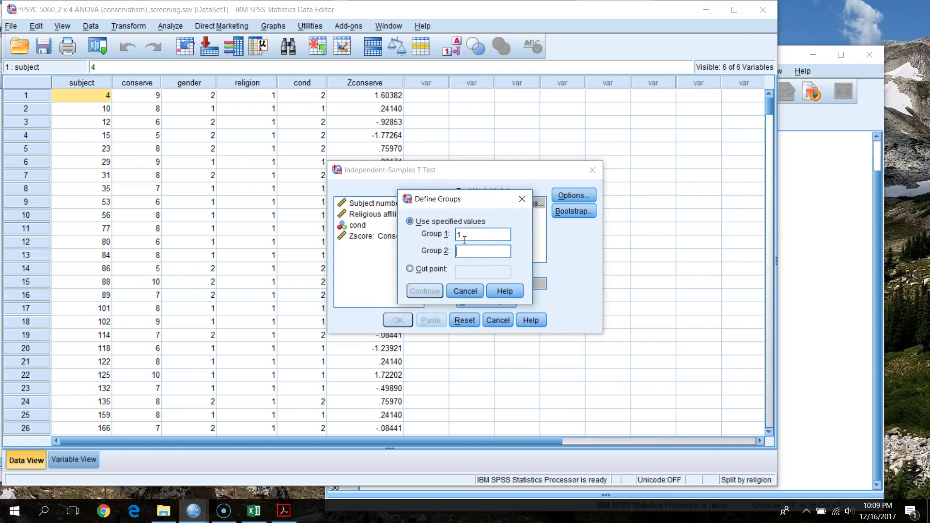
{"action": "type", "text": "2"}
{"action": "left_click", "coordinate": [425, 291]}
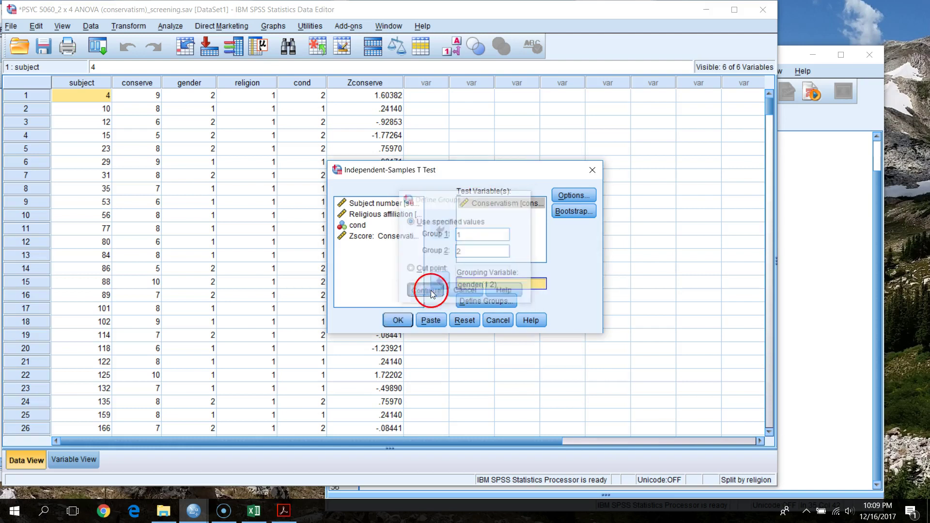
{"action": "left_click", "coordinate": [432, 322]}
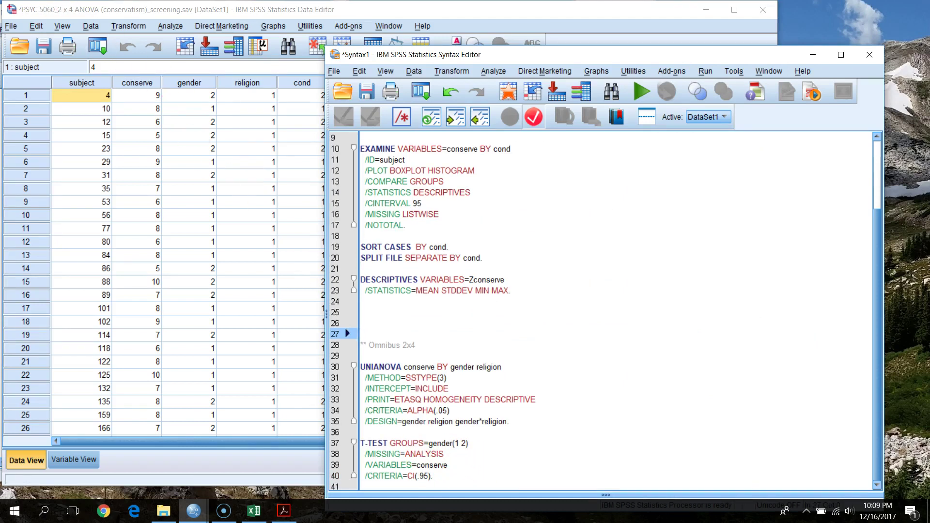
Paste the Split File command organizing output by religion into the syntax file
{"action": "left_click", "coordinate": [89, 26]}
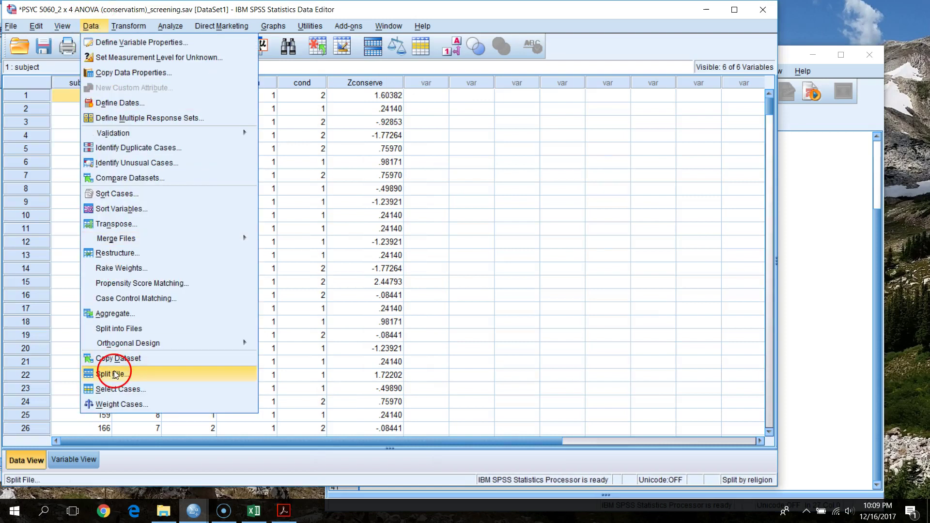
{"action": "left_click", "coordinate": [115, 374]}
{"action": "left_click", "coordinate": [437, 338]}
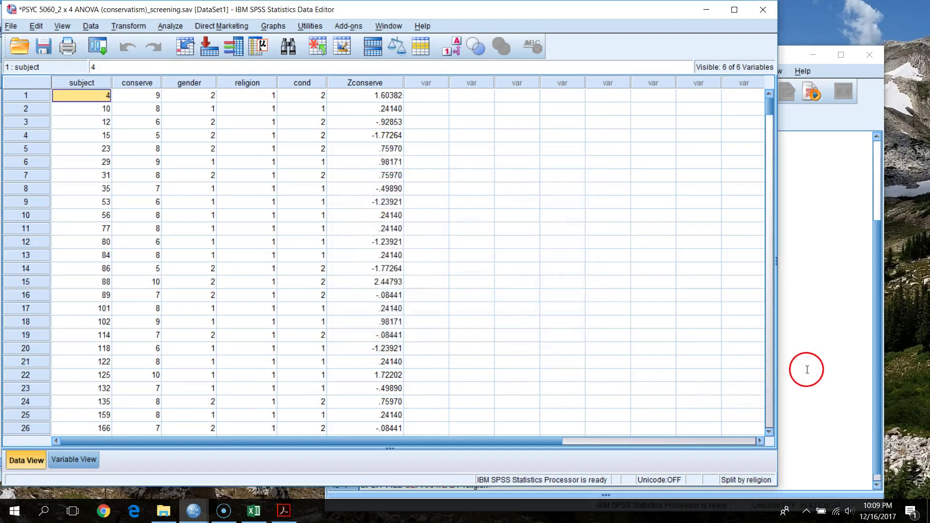
Move the SORT CASES and SPLIT FILE by religion lines above the T-TEST command in the syntax
{"action": "left_click_drag", "start_coordinate": [504, 478], "coordinate": [322, 461]}
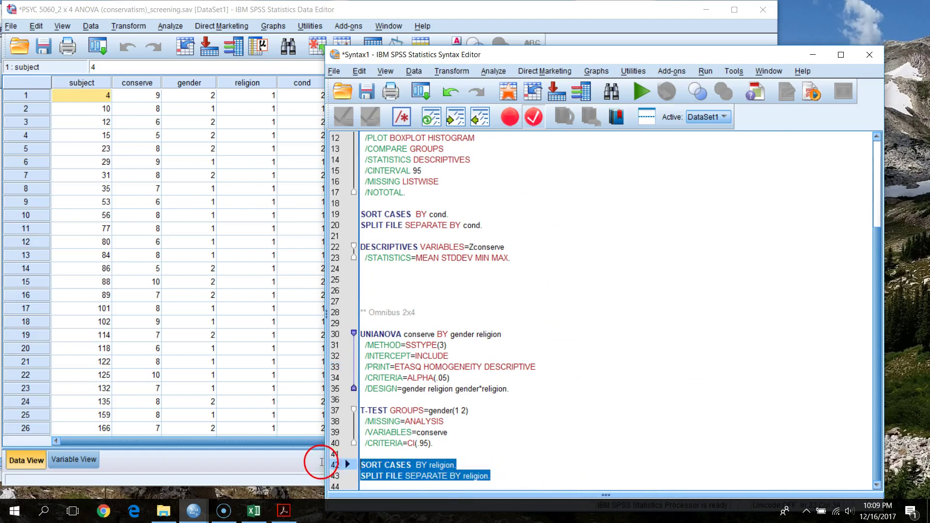
{"action": "key", "text": "ctrl+x"}
{"action": "left_click", "coordinate": [381, 410]}
{"action": "key", "text": "Return"}
{"action": "key", "text": "ctrl+v"}
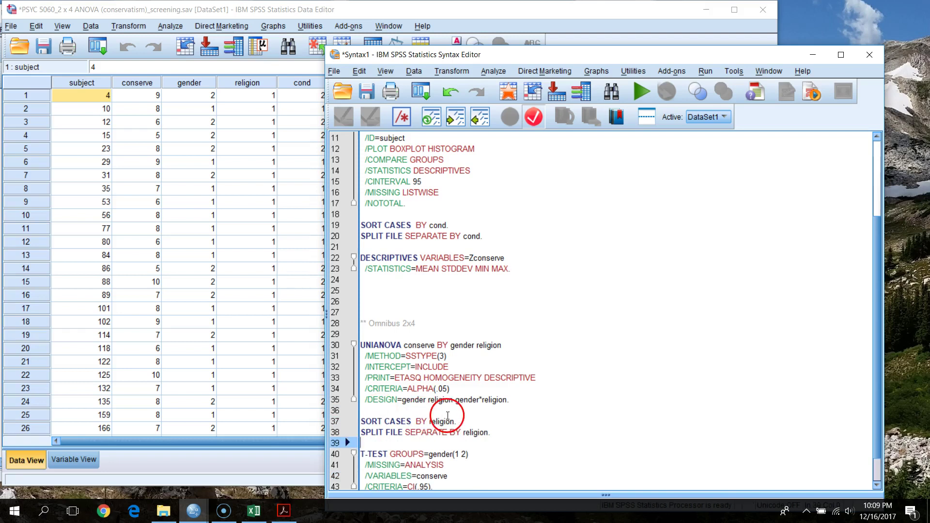
Add the comment "** Evaluating differences in gender across religious affiliation" above the religion sort and split commands, separated by a blank line
{"action": "scroll", "coordinate": [448, 415], "scroll_direction": "down", "scroll_amount": 1}
{"action": "left_click", "coordinate": [416, 379]}
{"action": "key", "text": "Return"}
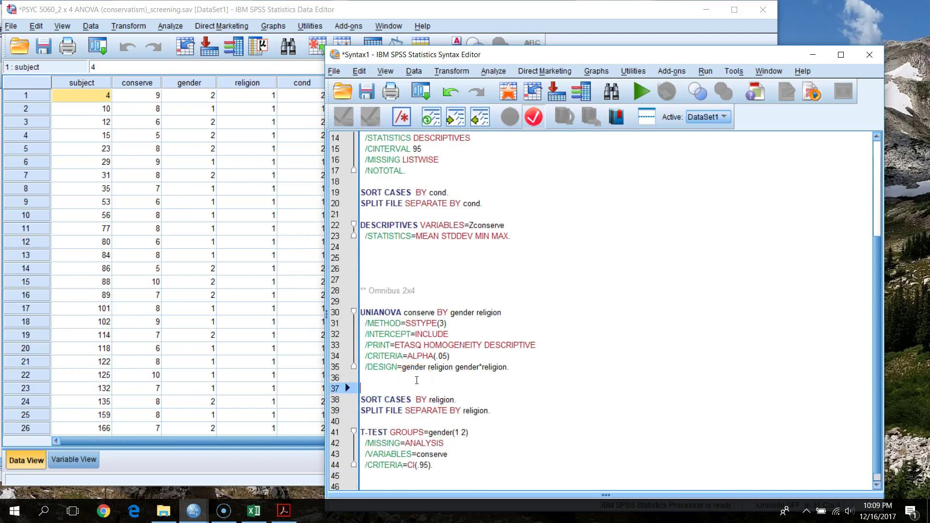
{"action": "key", "text": "Return"}
{"action": "type", "text": "*"}
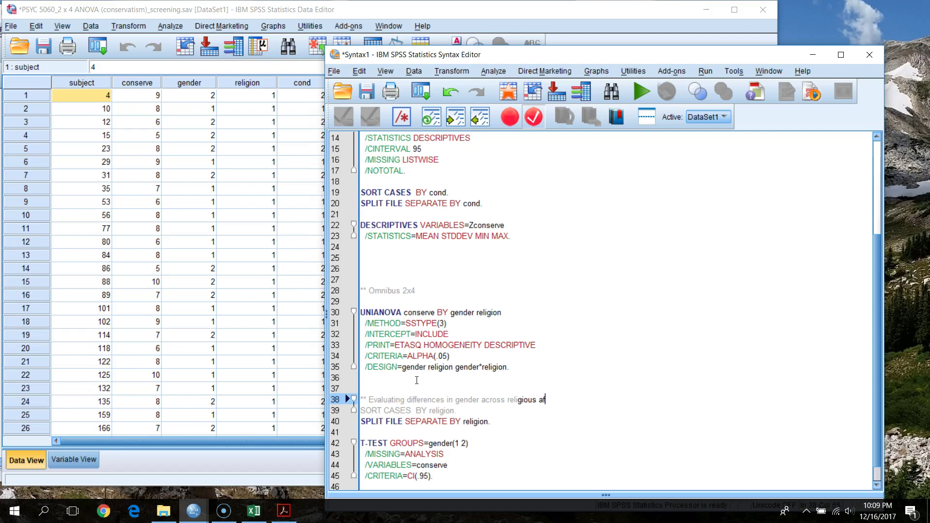
{"action": "key", "text": "Return"}
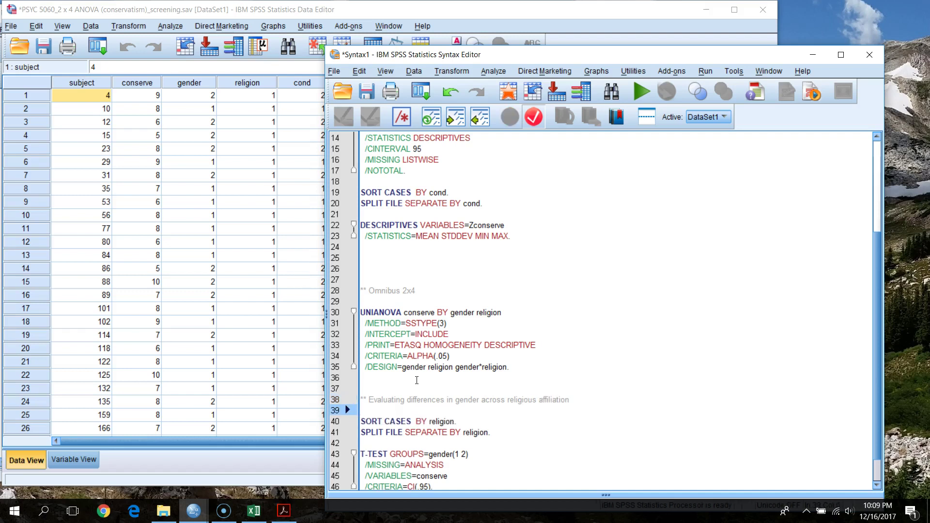
{"action": "key", "text": "Up"}
{"action": "key", "text": "Up"}
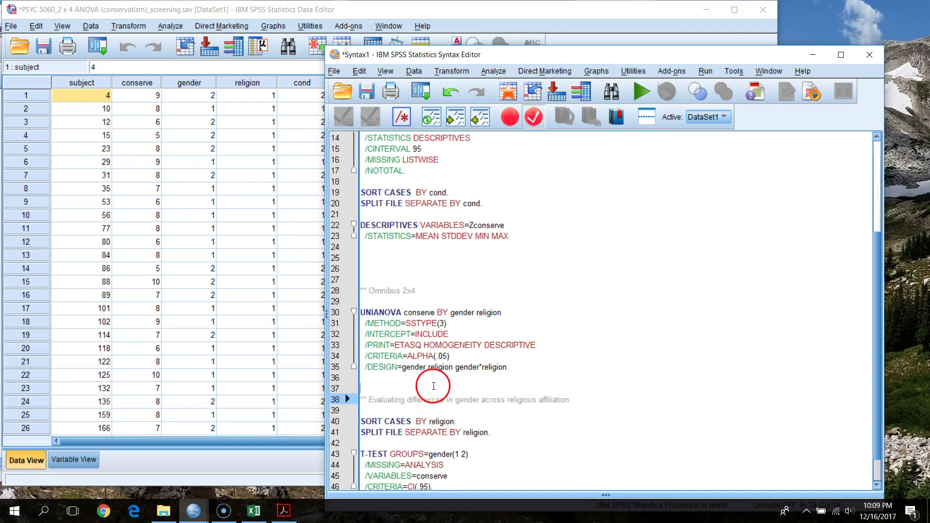
Run the syntax from SORT CASES BY religion through the end of the gender T-TEST command
{"action": "scroll", "coordinate": [433, 386], "scroll_direction": "down", "scroll_amount": 1}
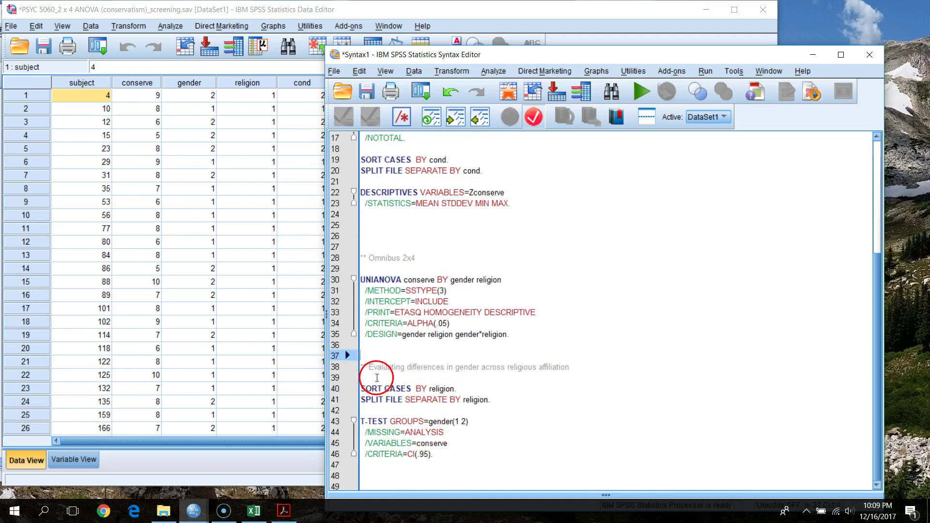
{"action": "left_click_drag", "start_coordinate": [368, 388], "coordinate": [498, 449]}
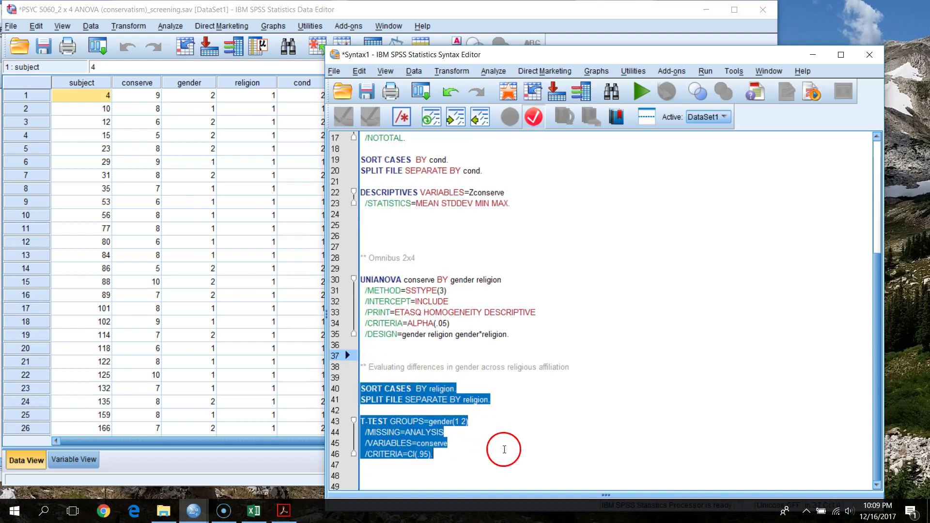
{"action": "left_click", "coordinate": [639, 94]}
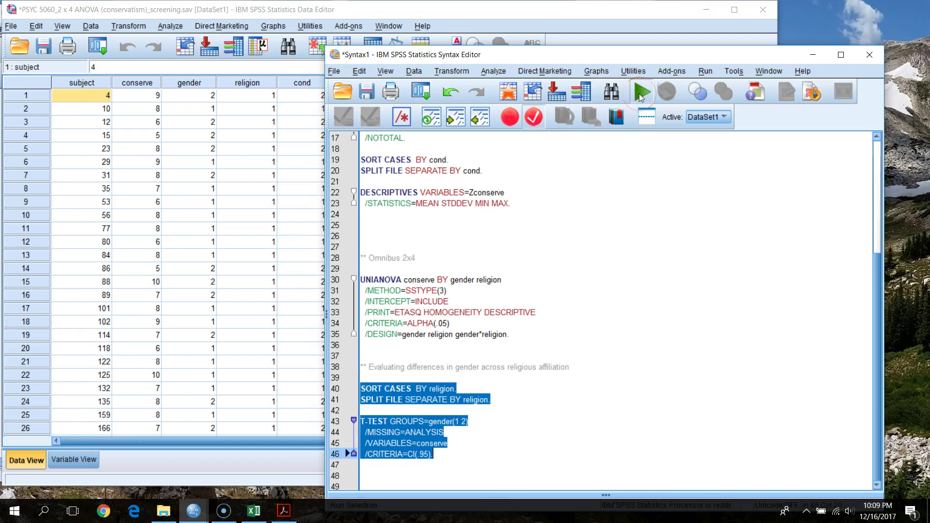
Review the gender t-test output for each religious affiliation, from None through Catholic and Protestant to Jewish, with the output outline narrowed
{"action": "left_click", "coordinate": [565, 13]}
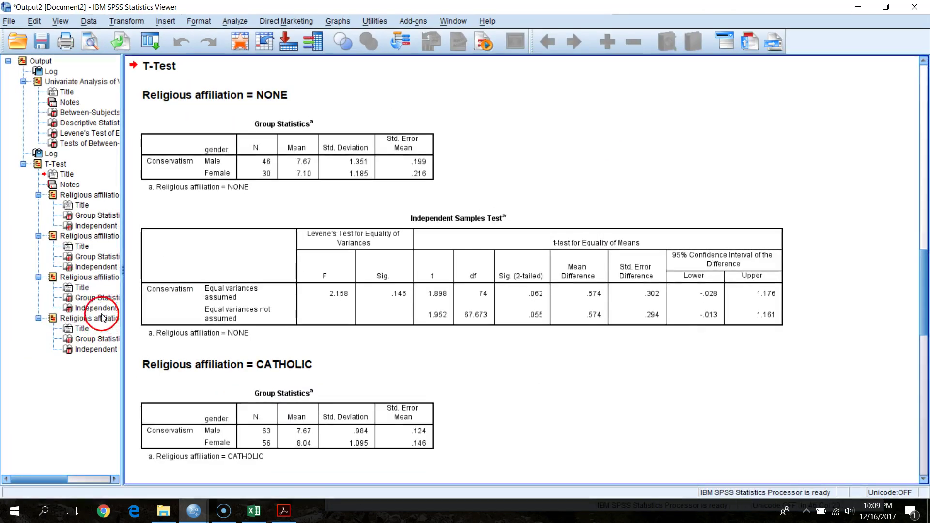
{"action": "left_click_drag", "start_coordinate": [120, 269], "coordinate": [20, 262]}
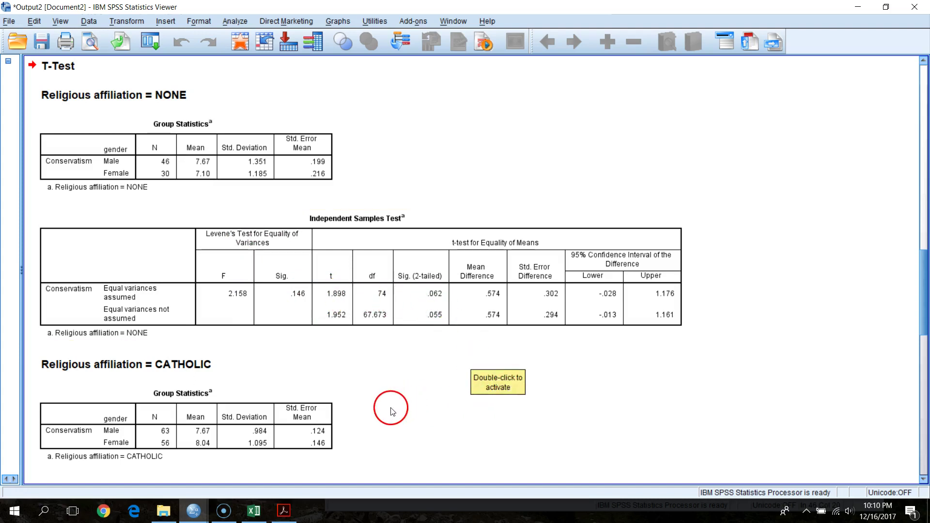
{"action": "scroll", "coordinate": [388, 411], "scroll_direction": "down", "scroll_amount": 5}
{"action": "scroll", "coordinate": [386, 291], "scroll_direction": "down", "scroll_amount": 2}
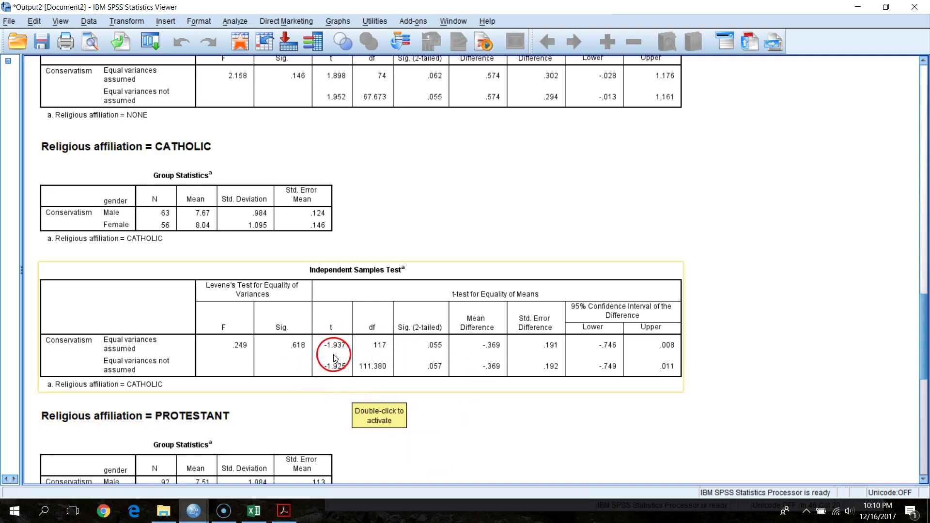
{"action": "scroll", "coordinate": [368, 402], "scroll_direction": "down", "scroll_amount": 5}
{"action": "scroll", "coordinate": [449, 421], "scroll_direction": "down", "scroll_amount": 3}
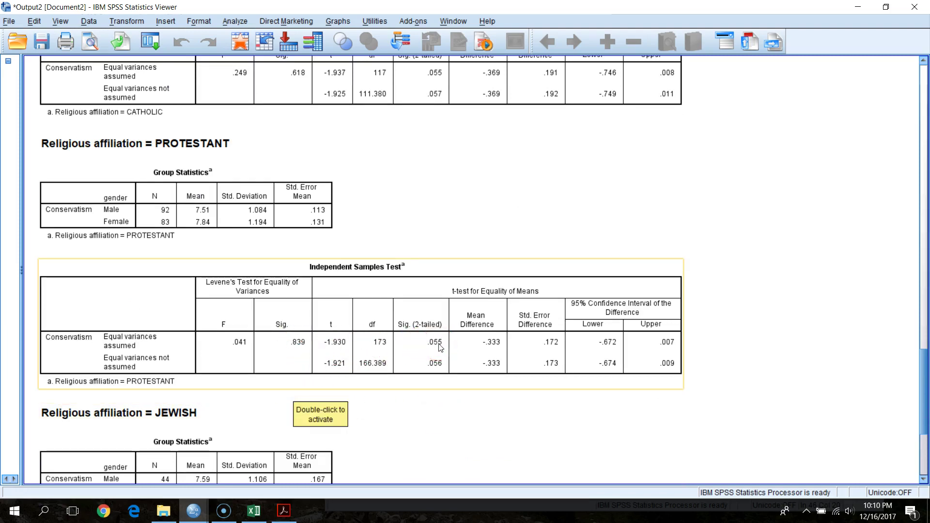
{"action": "scroll", "coordinate": [445, 434], "scroll_direction": "down", "scroll_amount": 5}
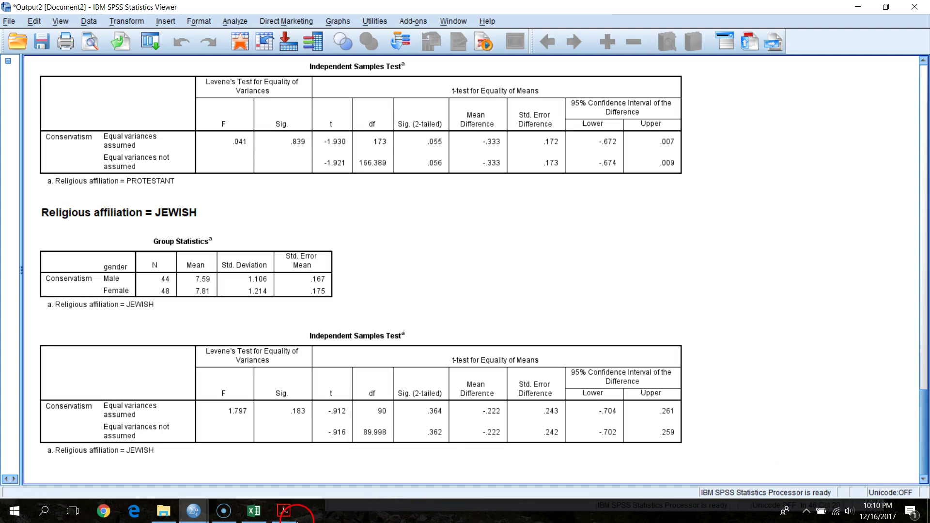
Switch to Excel to compare the t-test results with the chart of conservatism means, and return to the syntax file
{"action": "left_click", "coordinate": [254, 510]}
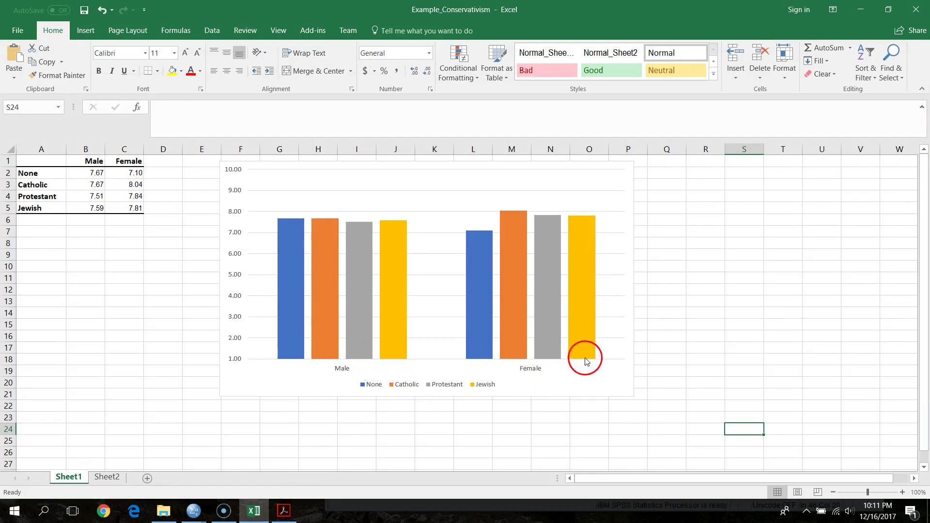
{"action": "left_click", "coordinate": [860, 11]}
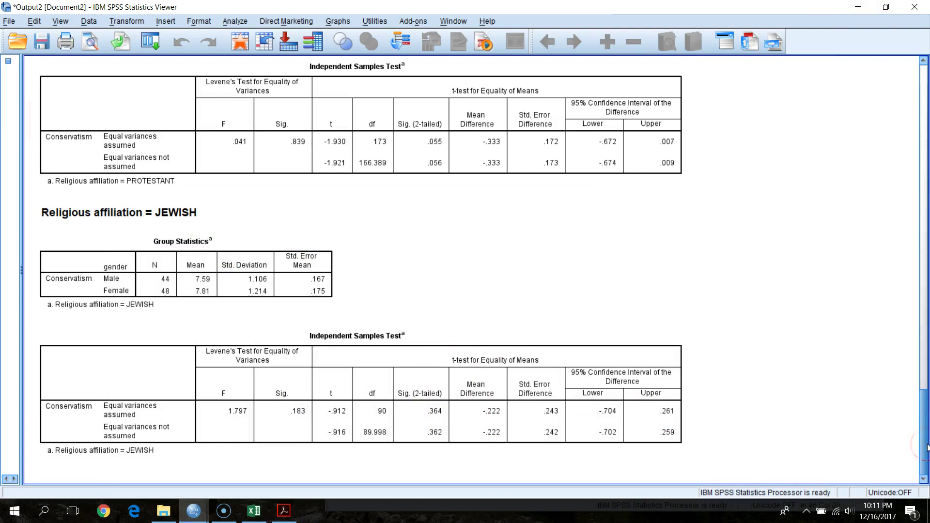
{"action": "left_click", "coordinate": [858, 7]}
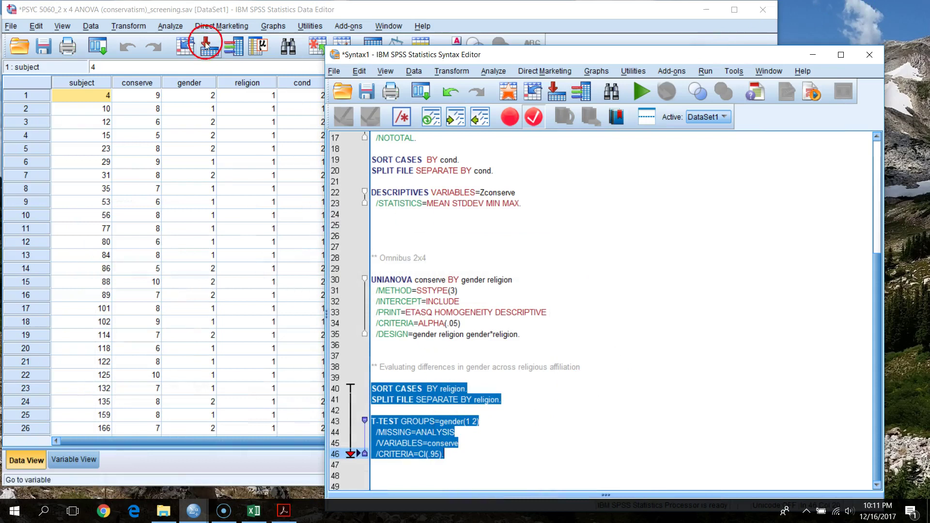
Replace religion with gender as the Split File grouping variable, and paste the command into the syntax file
{"action": "left_click", "coordinate": [153, 11]}
{"action": "left_click", "coordinate": [90, 27]}
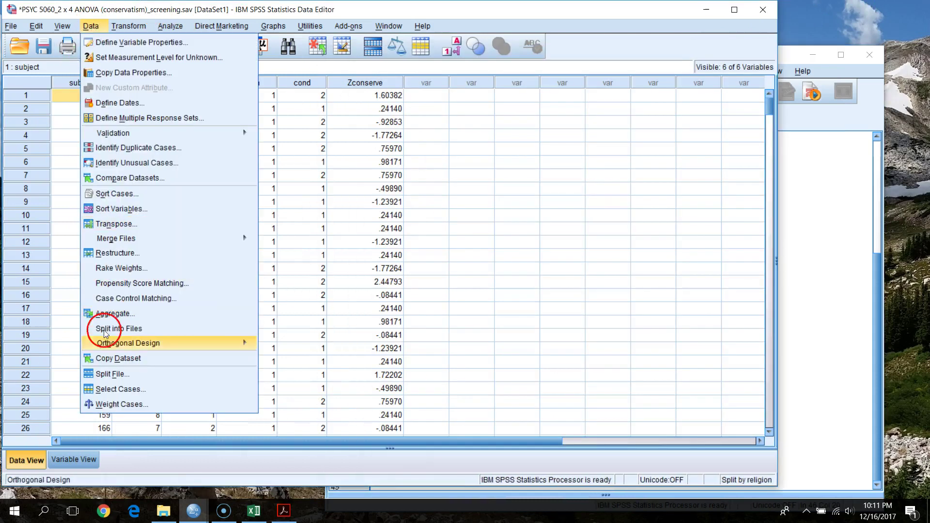
{"action": "left_click", "coordinate": [116, 375]}
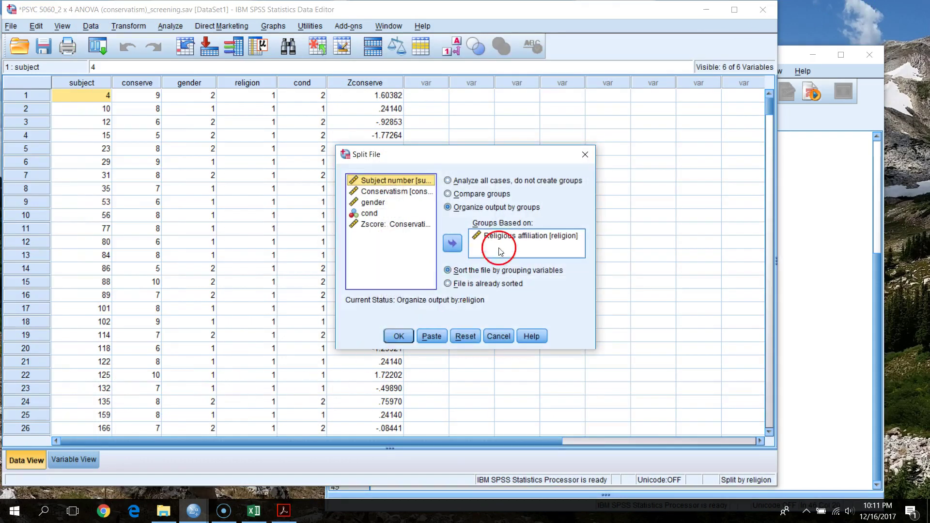
{"action": "left_click", "coordinate": [472, 236]}
{"action": "left_click", "coordinate": [454, 243]}
{"action": "left_click", "coordinate": [373, 202]}
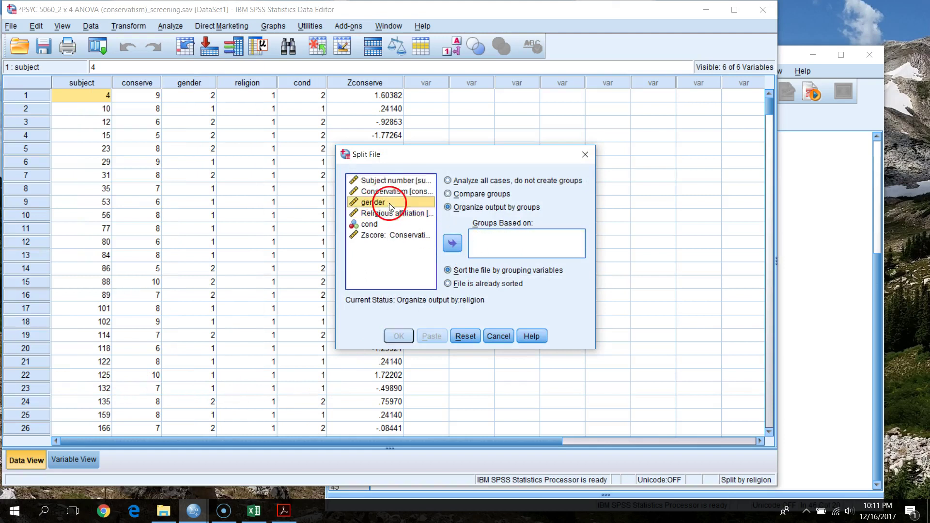
{"action": "left_click", "coordinate": [452, 244]}
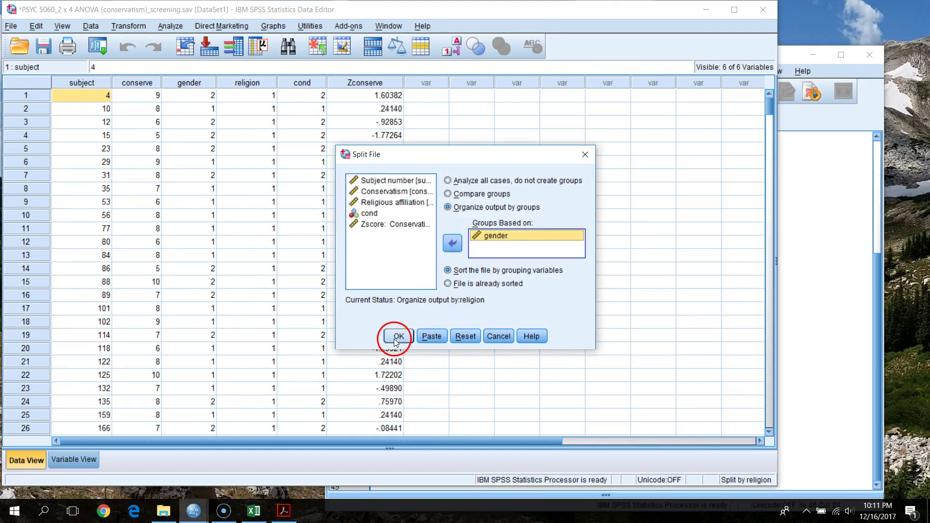
{"action": "left_click", "coordinate": [429, 338]}
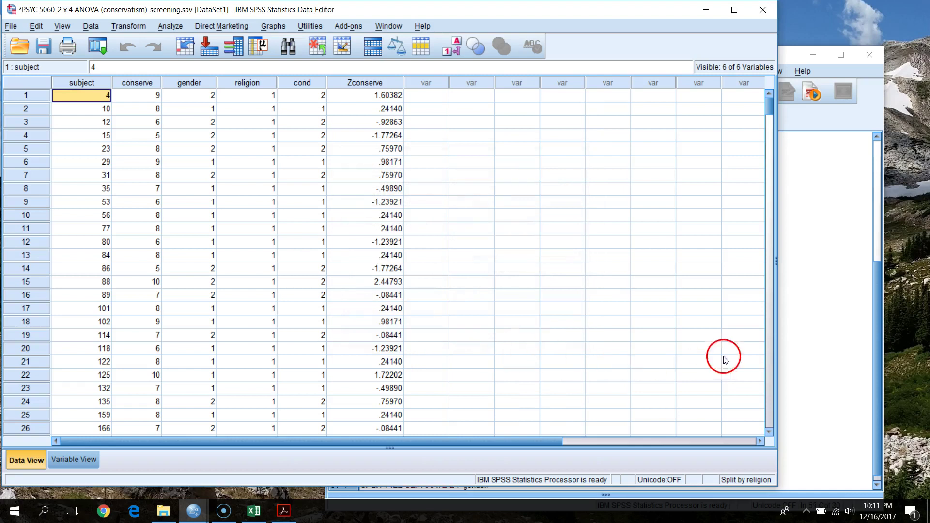
Copy the comment about gender differences across religious affiliation above the SORT CASES BY gender line, followed by a blank line
{"action": "scroll", "coordinate": [461, 430], "scroll_direction": "down", "scroll_amount": 1}
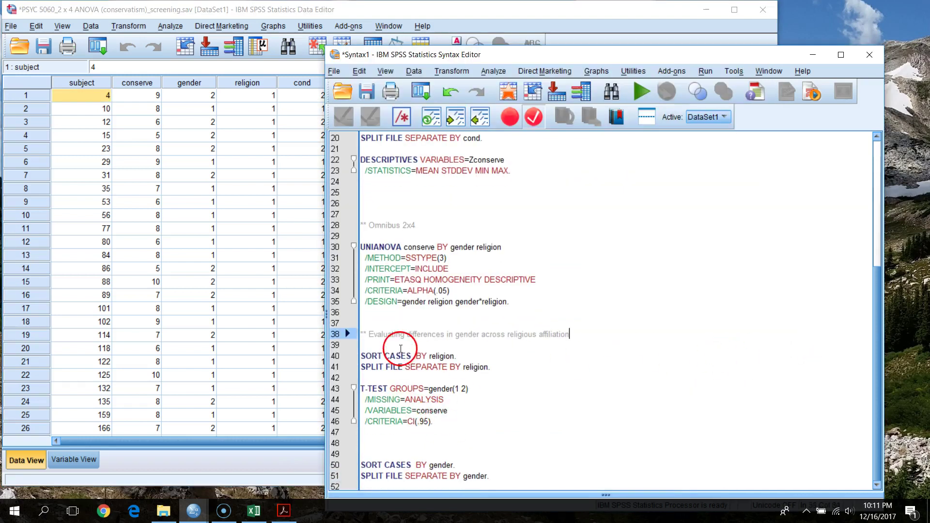
{"action": "triple_click", "coordinate": [417, 334]}
{"action": "key", "text": "ctrl+c"}
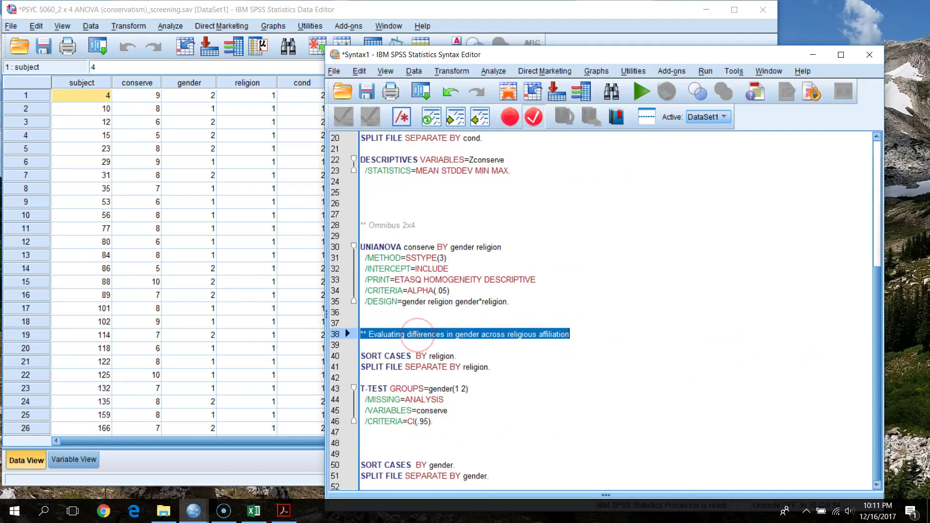
{"action": "left_click", "coordinate": [374, 451]}
{"action": "key", "text": "ctrl+v"}
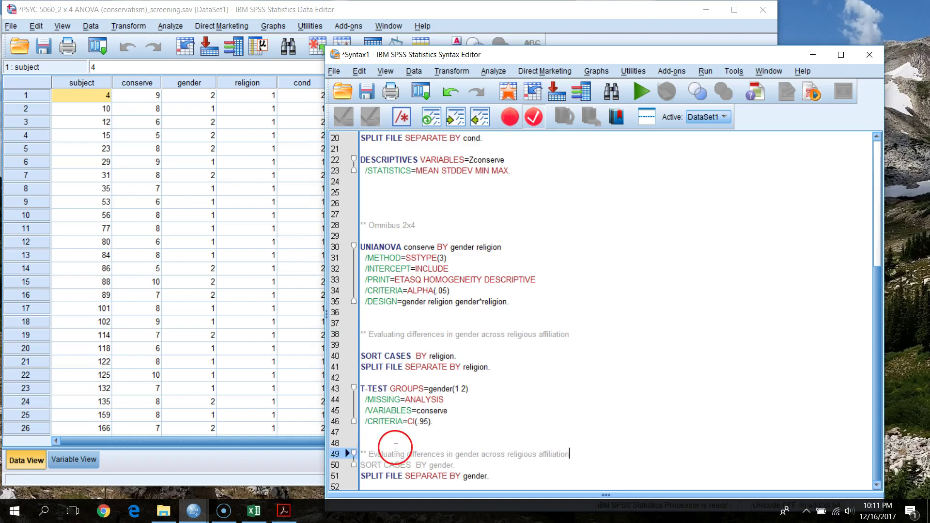
{"action": "key", "text": "Return"}
{"action": "scroll", "coordinate": [396, 447], "scroll_direction": "down", "scroll_amount": 1}
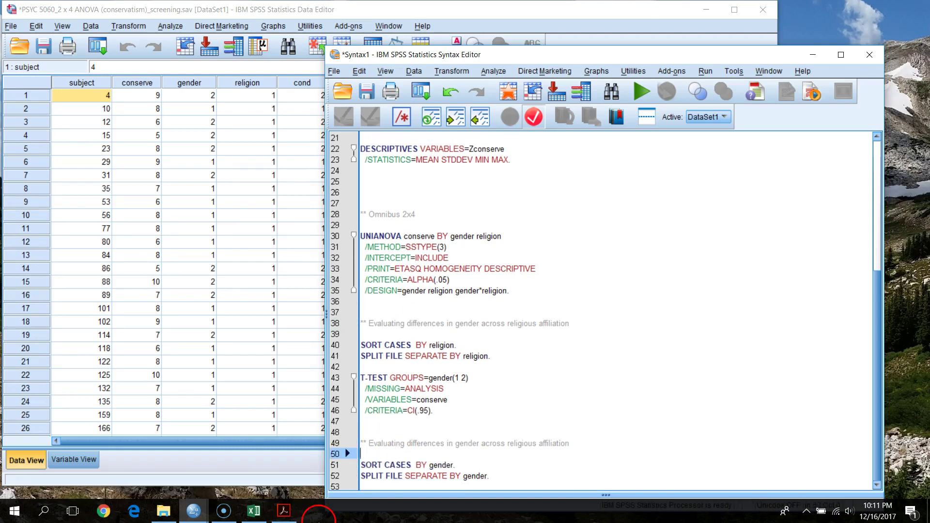
Check the chart of group means in Excel, and copy the T-TEST block below the SPLIT FILE by gender line in the syntax
{"action": "left_click", "coordinate": [254, 511]}
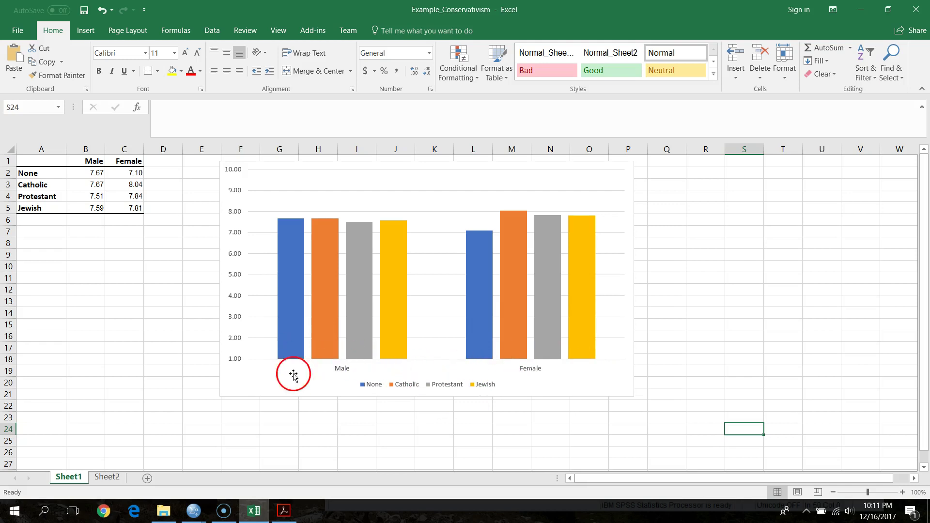
{"action": "left_click", "coordinate": [859, 8]}
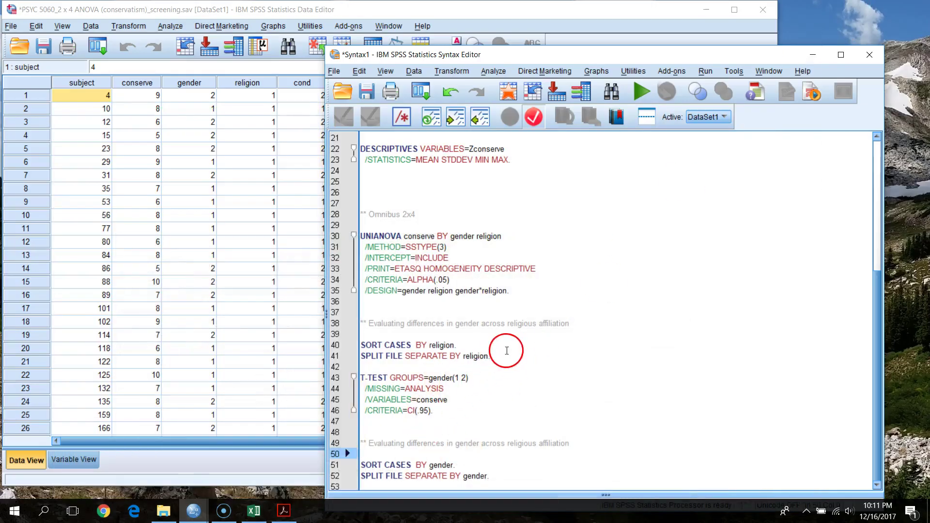
{"action": "left_click_drag", "start_coordinate": [433, 411], "coordinate": [328, 375]}
{"action": "key", "text": "ctrl+c"}
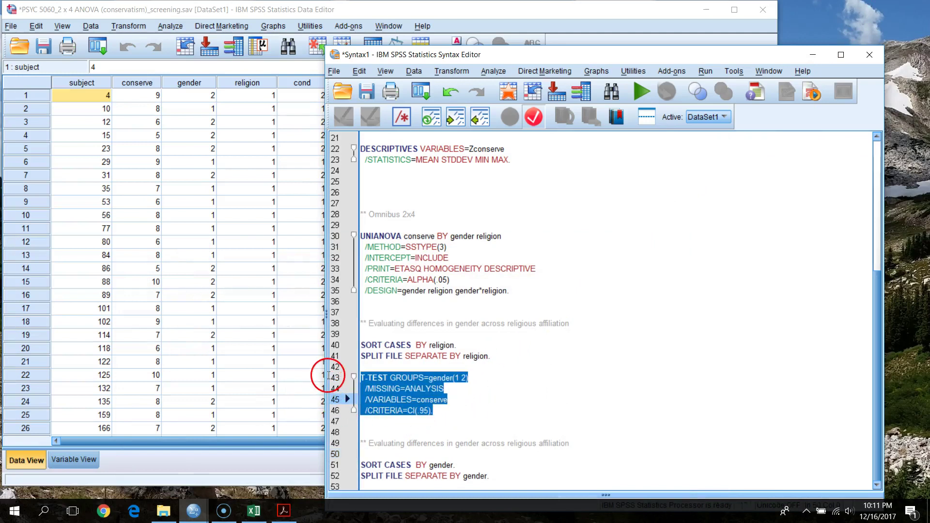
{"action": "left_click", "coordinate": [529, 480]}
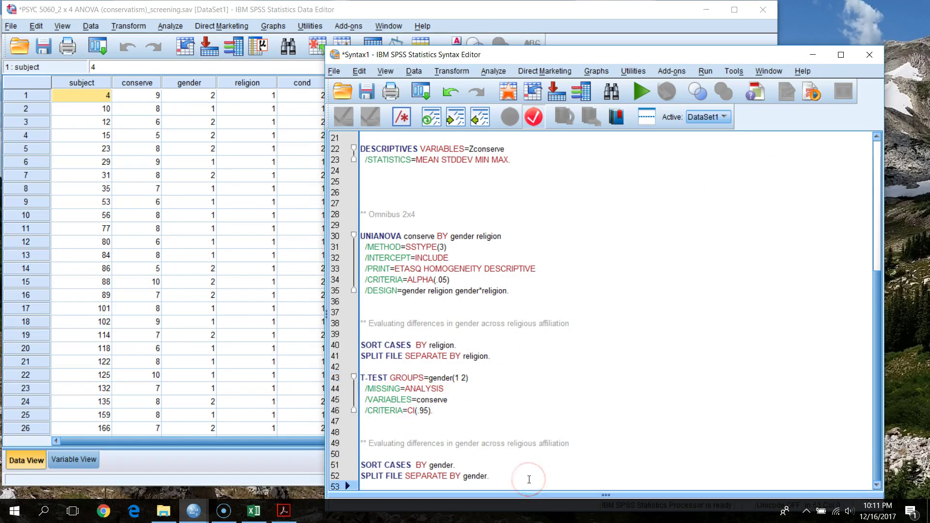
{"action": "key", "text": "Return"}
{"action": "key", "text": "ctrl+v"}
Duplicate the gender(1 2) t-test block five more times below the first copy under the gender split
{"action": "key", "text": "Return"}
{"action": "key", "text": "Return"}
{"action": "key", "text": "Return"}
{"action": "key", "text": "Return"}
{"action": "mouse_move", "coordinate": [485, 453]}
{"action": "left_mouse_down"}
{"action": "mouse_move", "coordinate": [461, 430]}
{"action": "mouse_move", "coordinate": [394, 426]}
{"action": "mouse_move", "coordinate": [342, 398]}
{"action": "left_mouse_up"}
{"action": "key", "text": "ctrl+c"}
{"action": "left_click", "coordinate": [459, 435]}
{"action": "key", "text": "ctrl+v"}
{"action": "key", "text": "Return"}
{"action": "key", "text": "ctrl+v"}
{"action": "key", "text": "Return"}
{"action": "key", "text": "ctrl+v"}
{"action": "key", "text": "Return"}
{"action": "key", "text": "ctrl+v"}
{"action": "key", "text": "Return"}
{"action": "key", "text": "ctrl+v"}
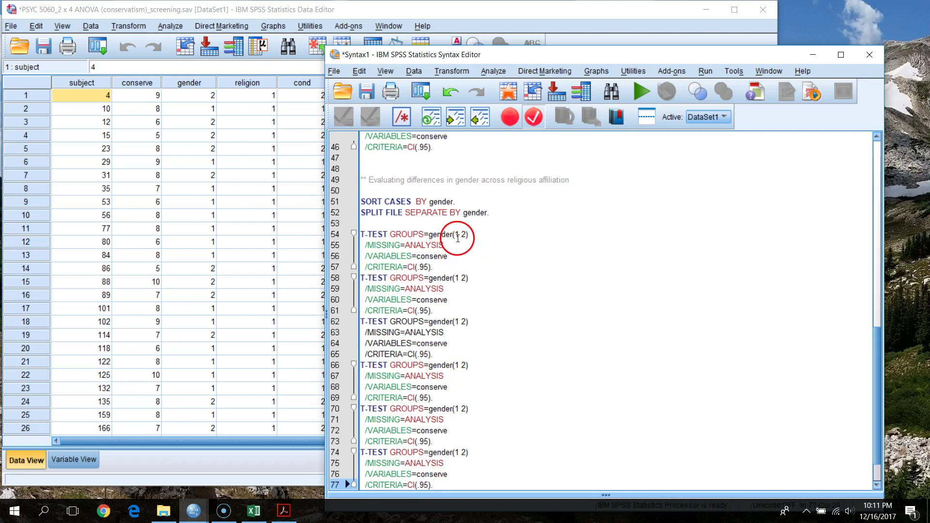
Change the grouping variable of the first t-test under the gender split to religion, and delete the gender t-test copies below it
{"action": "scroll", "coordinate": [450, 212], "scroll_direction": "up", "scroll_amount": 3}
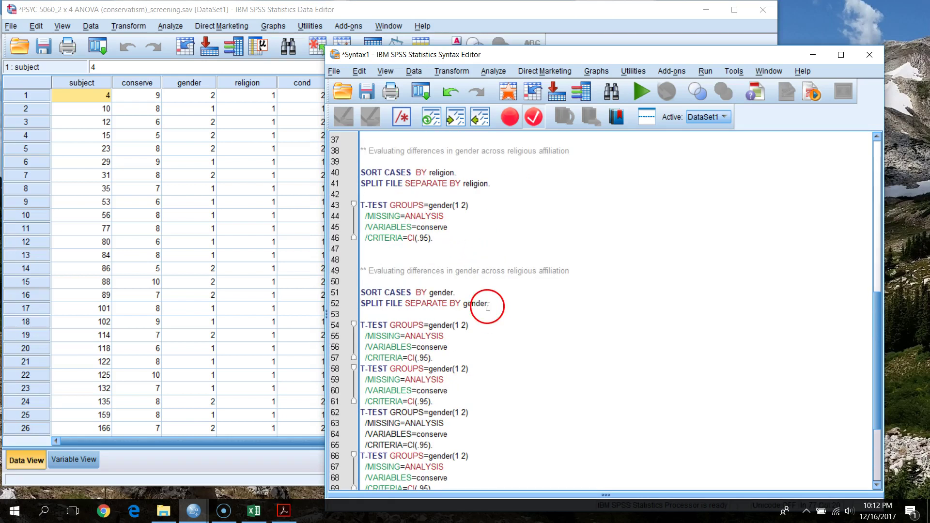
{"action": "key", "text": "ctrl+c"}
{"action": "double_click", "coordinate": [441, 325]}
{"action": "key", "text": "ctrl+v"}
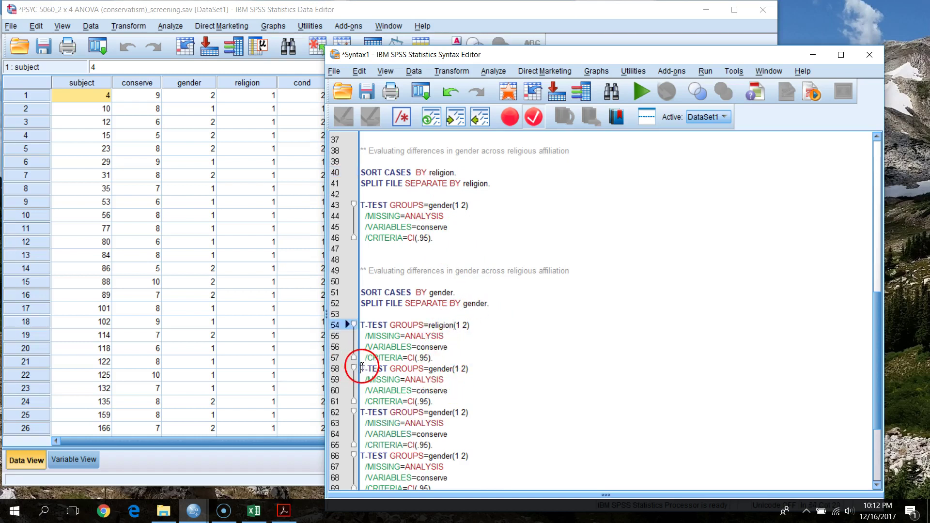
{"action": "left_click_drag", "start_coordinate": [361, 368], "coordinate": [544, 501]}
{"action": "key", "text": "Delete"}
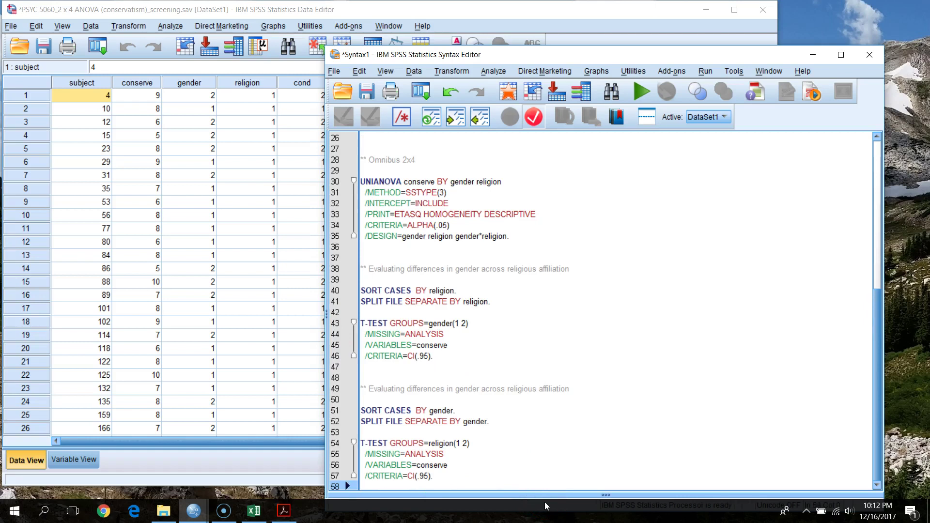
Duplicate the religion(1 2) t-test block five times directly below the original under the gender split
{"action": "left_click_drag", "start_coordinate": [441, 479], "coordinate": [345, 445]}
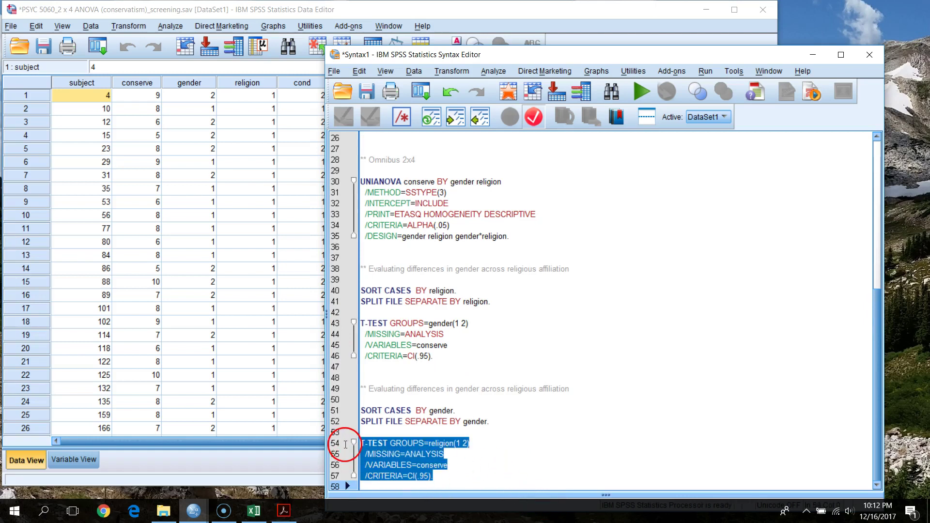
{"action": "key", "text": "ctrl+c"}
{"action": "left_click", "coordinate": [481, 488]}
{"action": "key", "text": "ctrl+v"}
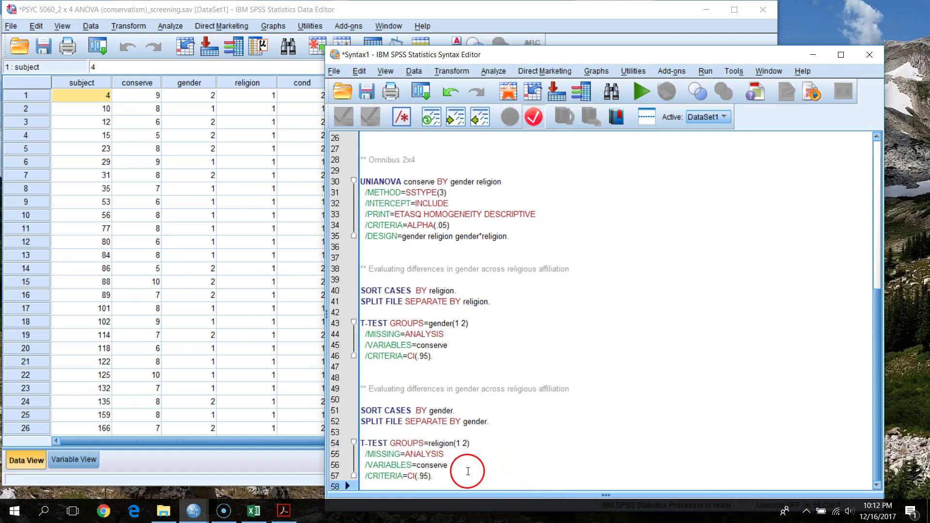
{"action": "key", "text": "ctrl+v"}
{"action": "key", "text": "ctrl+v"}
{"action": "key", "text": "ctrl+v"}
{"action": "key", "text": "ctrl+v"}
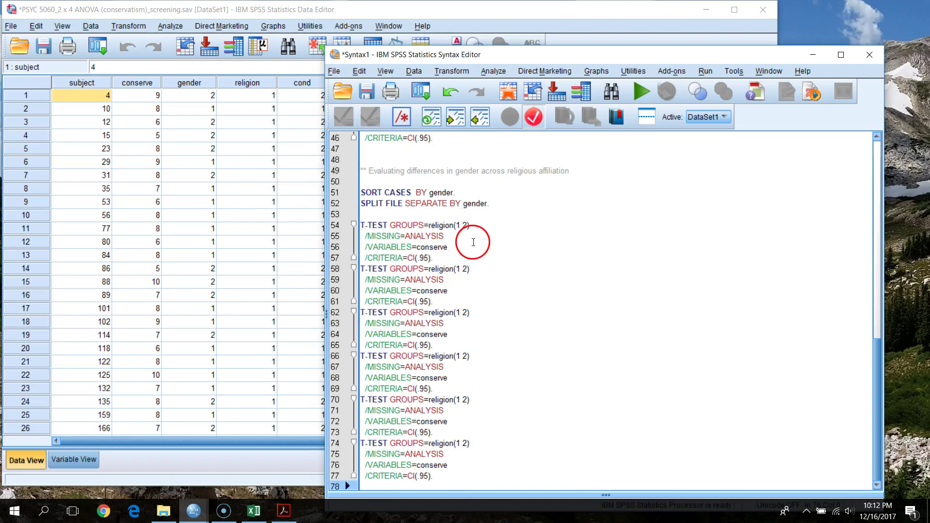
Change the religion codes in the five duplicated t-tests to (1 3), (1 4), (2 3), (2 4) and (3 4), in order
{"action": "left_click", "coordinate": [468, 268]}
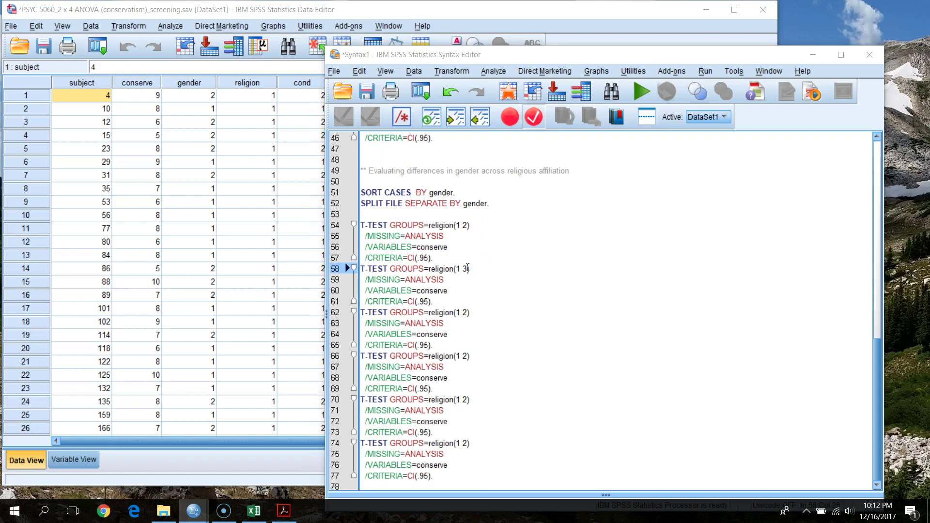
{"action": "left_click", "coordinate": [469, 312]}
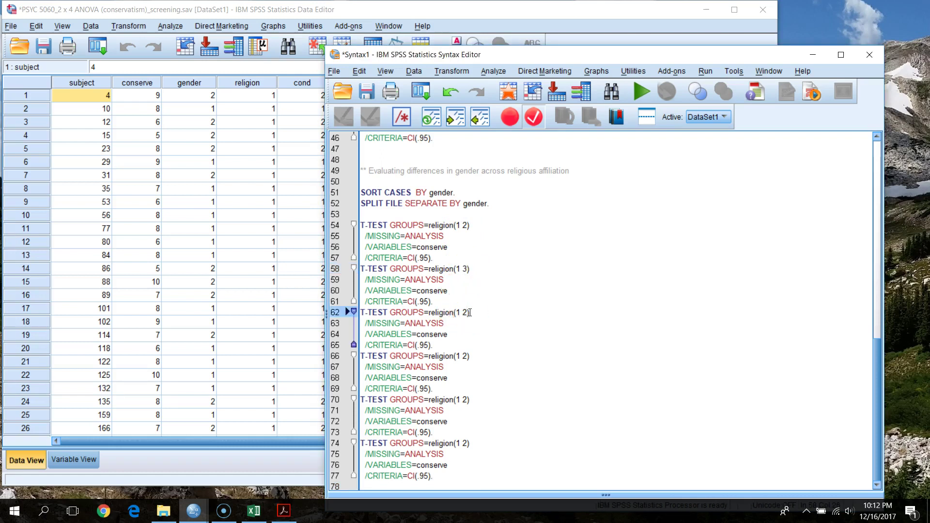
{"action": "left_click", "coordinate": [460, 355]}
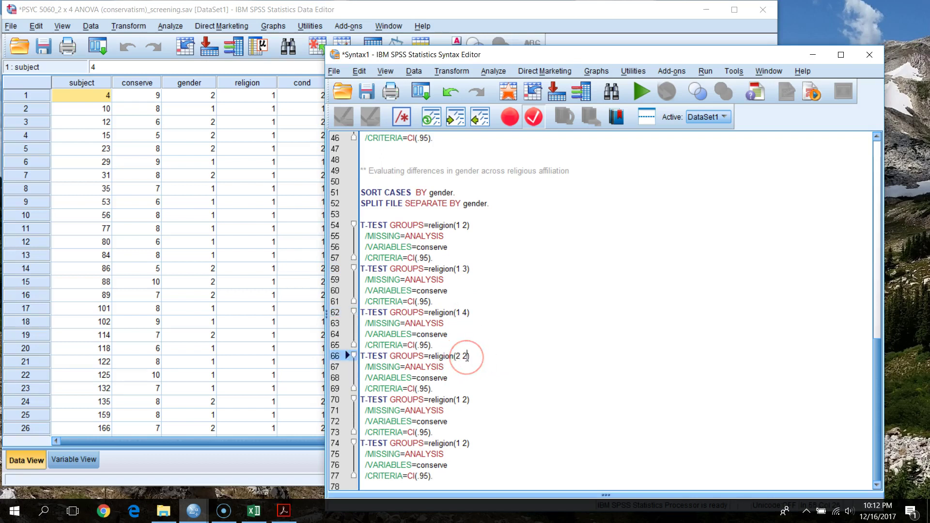
{"action": "left_click", "coordinate": [461, 400]}
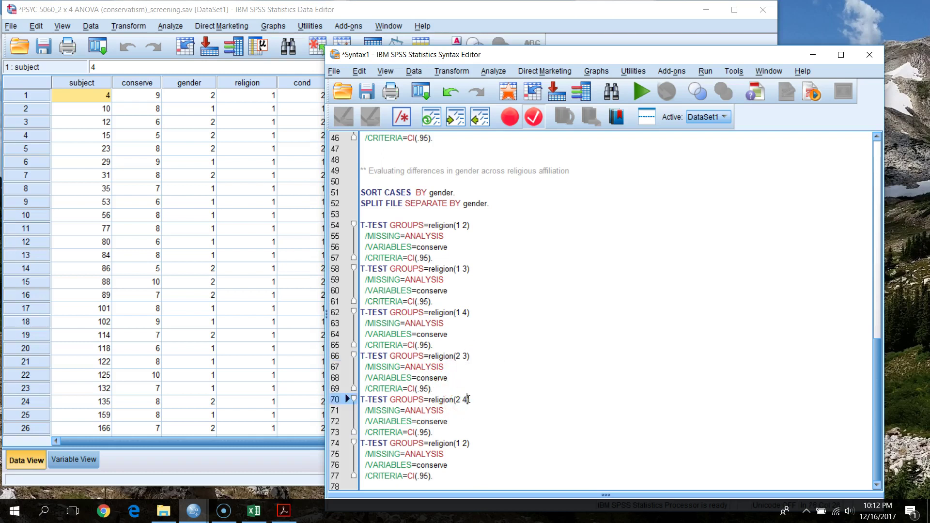
{"action": "left_click", "coordinate": [459, 443]}
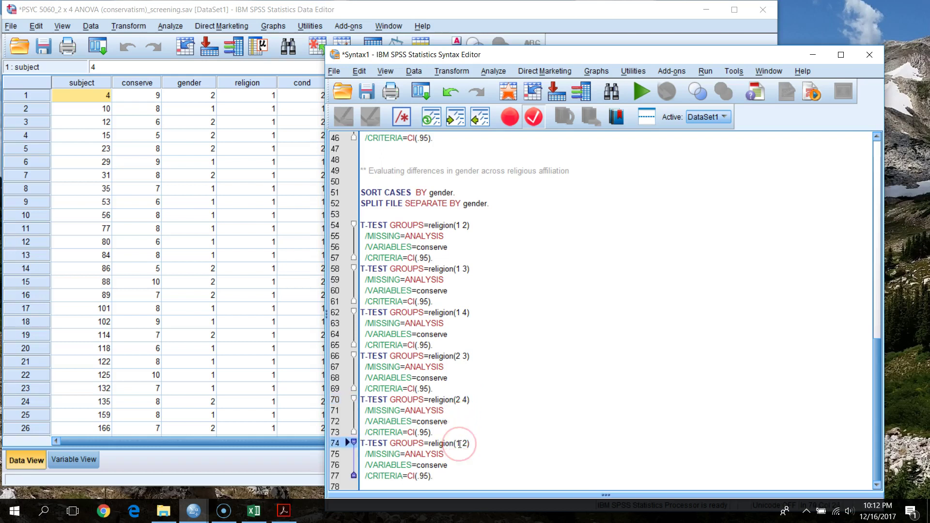
{"action": "left_click", "coordinate": [464, 444]}
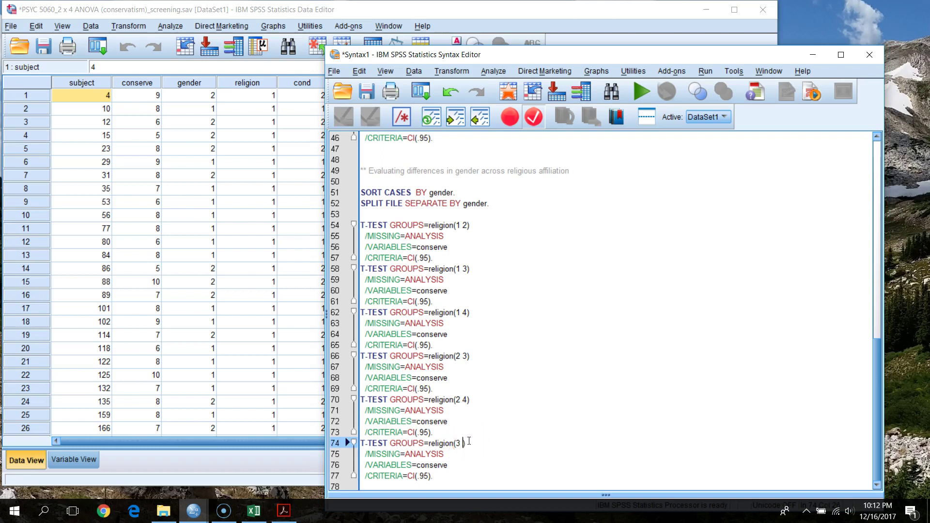
Reword the comment above the gender split as "Evaluating differences in religious affiliation across gender", keeping a blank line below it
{"action": "scroll", "coordinate": [486, 324], "scroll_direction": "up", "scroll_amount": 7}
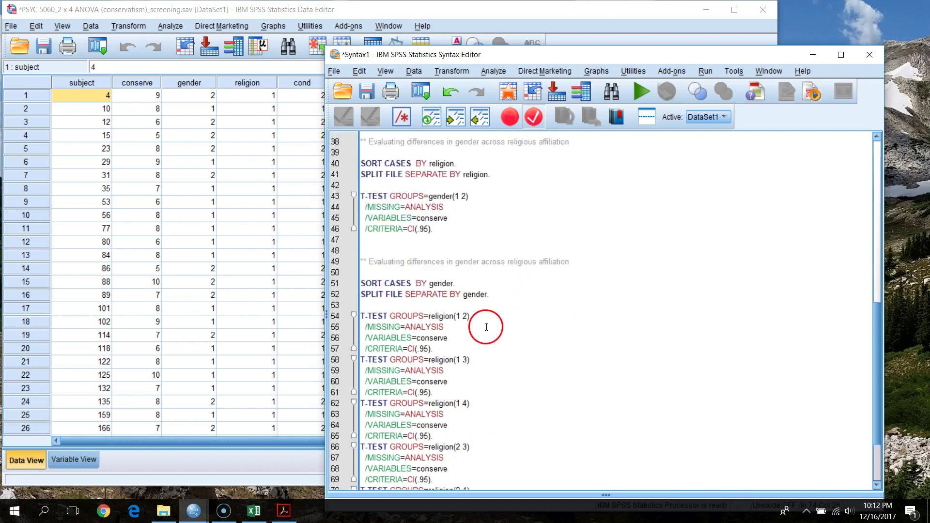
{"action": "scroll", "coordinate": [483, 329], "scroll_direction": "down", "scroll_amount": 3}
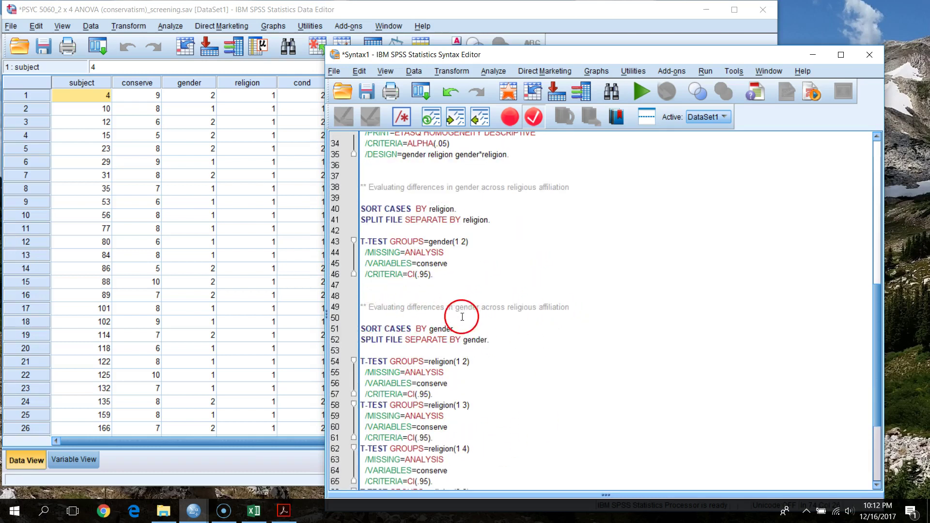
{"action": "left_click_drag", "start_coordinate": [451, 308], "coordinate": [476, 305]}
{"action": "double_click", "coordinate": [475, 307]}
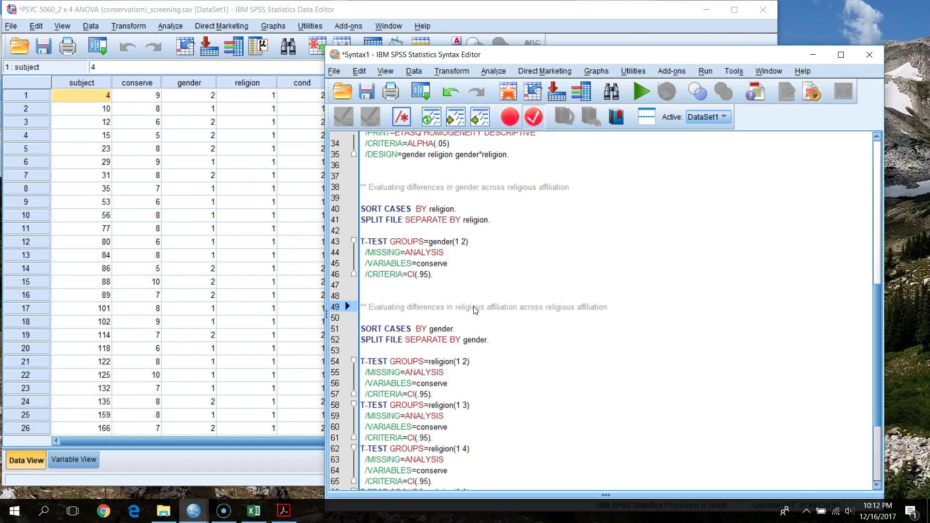
{"action": "left_click_drag", "start_coordinate": [552, 307], "coordinate": [603, 304]}
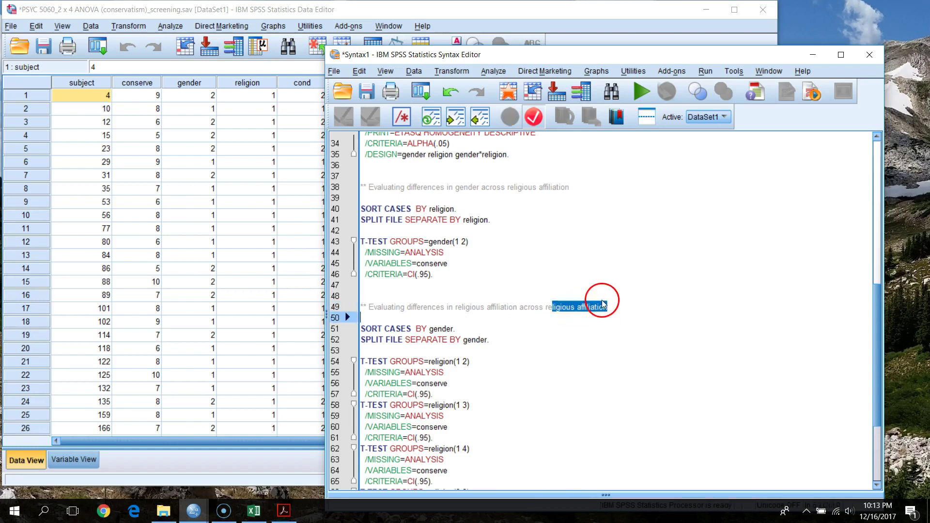
{"action": "key", "text": "BackSpace"}
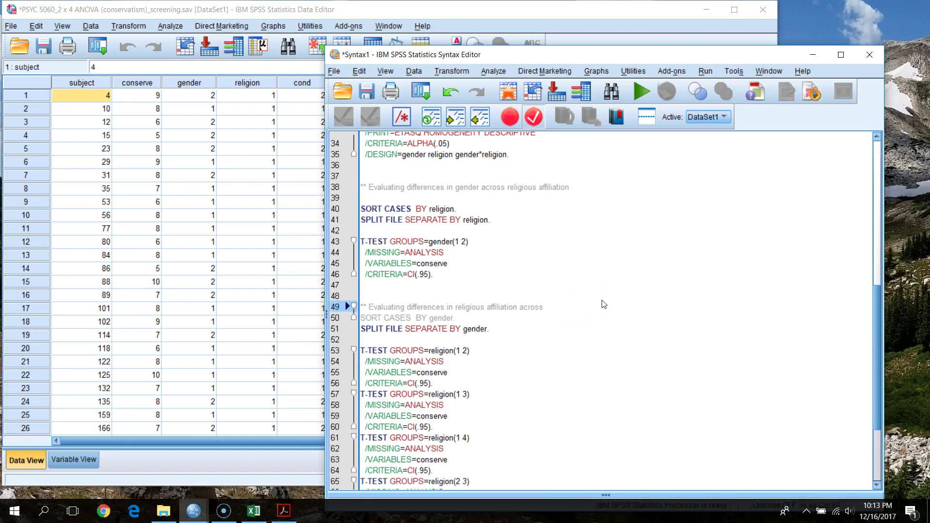
{"action": "type", "text": "gender"}
{"action": "key", "text": "Return"}
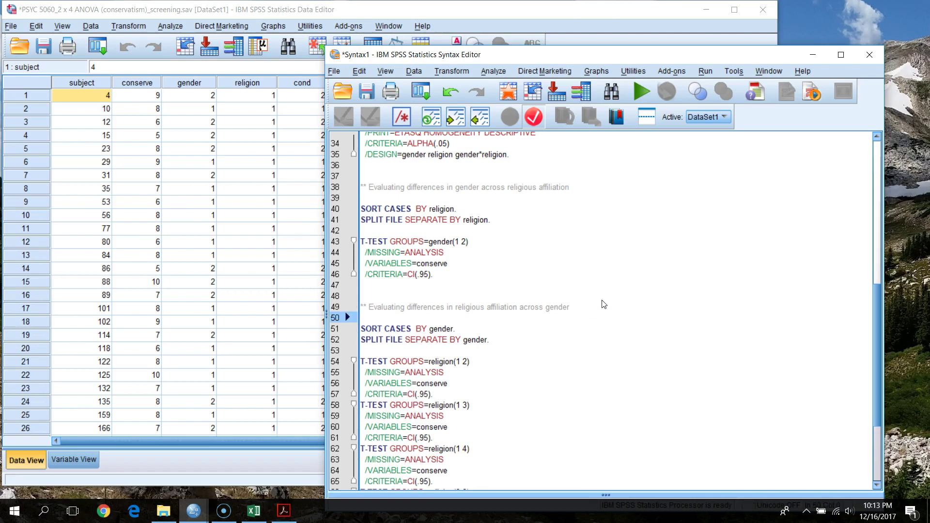
Check the chart of male and female group means in Excel, and return to the SPSS syntax
{"action": "scroll", "coordinate": [601, 305], "scroll_direction": "down", "scroll_amount": 4}
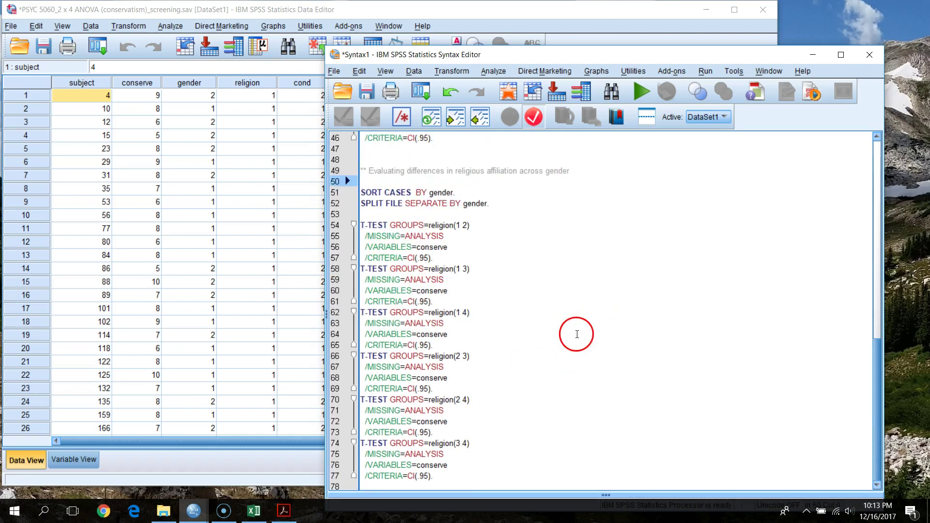
{"action": "left_click", "coordinate": [253, 511]}
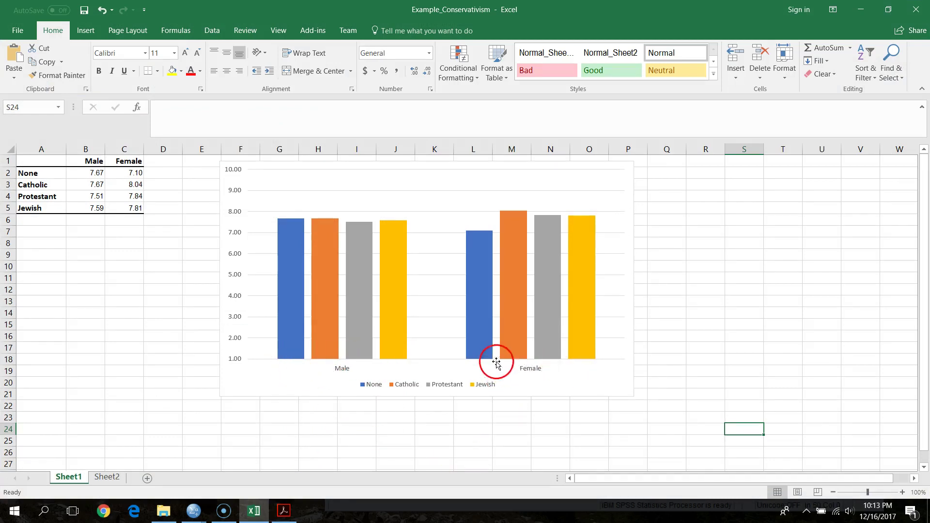
{"action": "left_click", "coordinate": [859, 7]}
{"action": "left_click", "coordinate": [426, 377]}
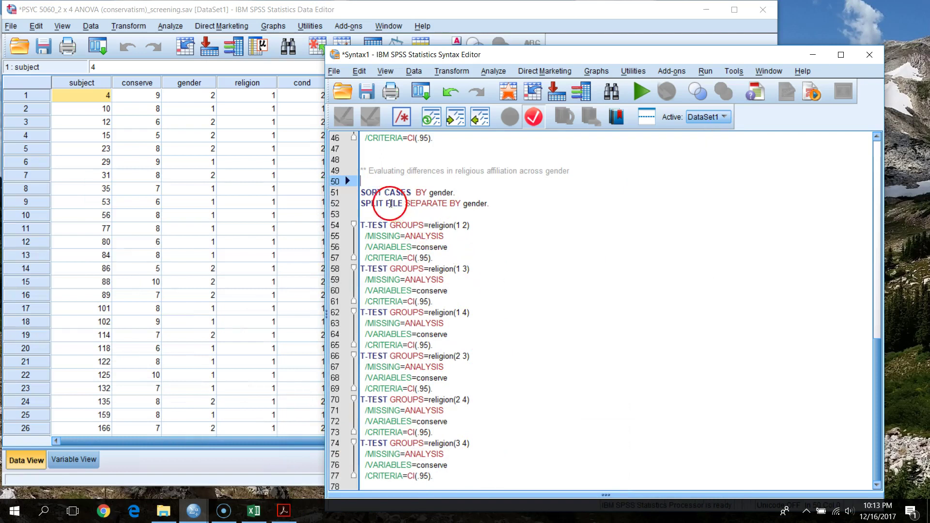
Run the syntax from the gender sort and split through the six religion t-tests, and maximize the output window
{"action": "mouse_move", "coordinate": [369, 181]}
{"action": "left_mouse_down"}
{"action": "mouse_move", "coordinate": [509, 388]}
{"action": "mouse_move", "coordinate": [552, 474]}
{"action": "left_mouse_up"}
{"action": "left_click", "coordinate": [641, 90]}
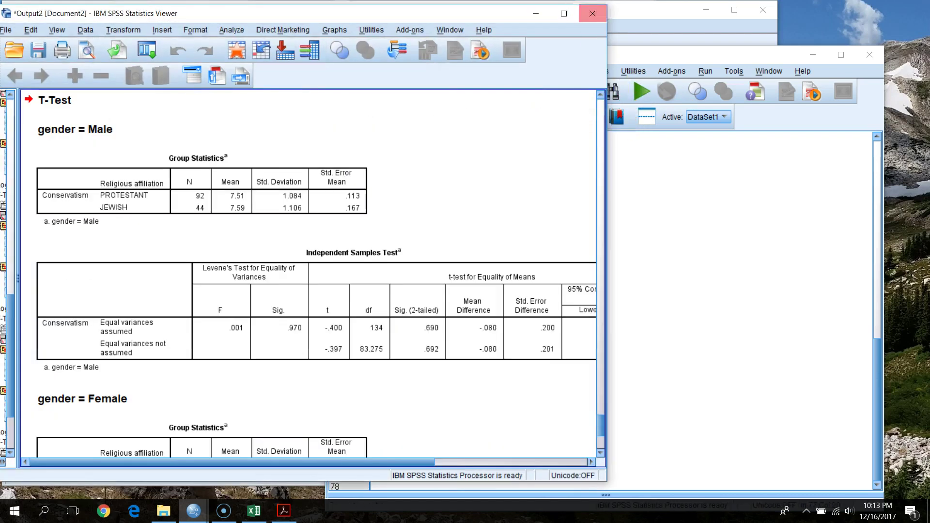
{"action": "left_click", "coordinate": [564, 13]}
Locate the first religion t-test under the gender split in the output, comparing None and Catholic
{"action": "left_click_drag", "start_coordinate": [924, 450], "coordinate": [924, 300]}
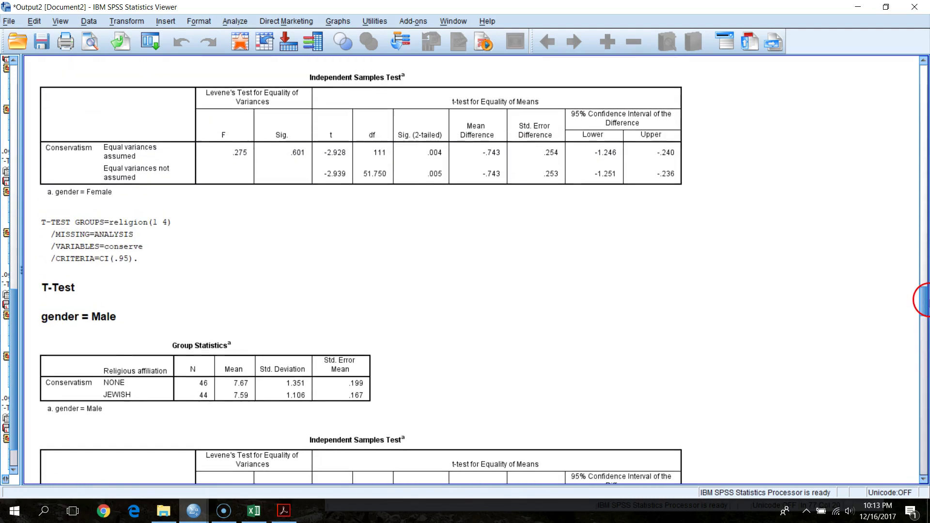
{"action": "scroll", "coordinate": [141, 332], "scroll_direction": "up", "scroll_amount": 5}
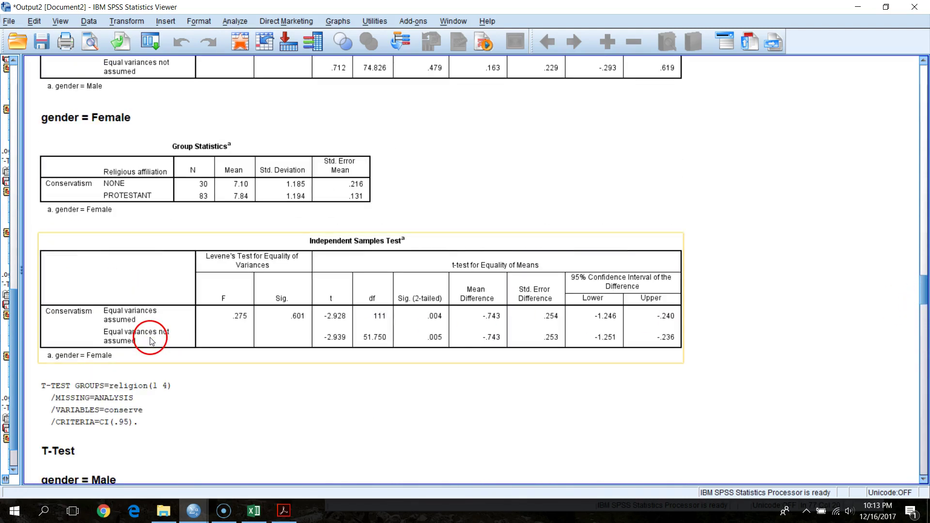
{"action": "scroll", "coordinate": [160, 383], "scroll_direction": "down", "scroll_amount": 4}
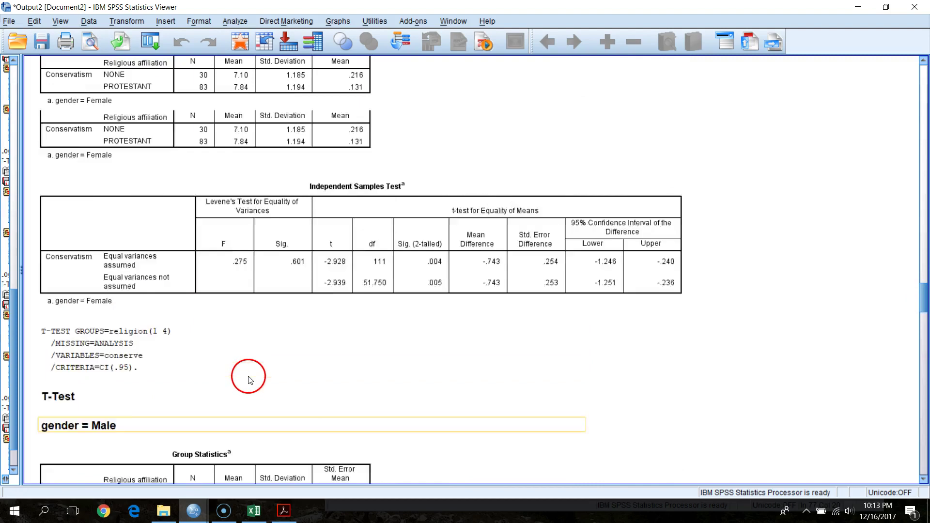
{"action": "scroll", "coordinate": [246, 377], "scroll_direction": "up", "scroll_amount": 9}
{"action": "scroll", "coordinate": [249, 381], "scroll_direction": "up", "scroll_amount": 20}
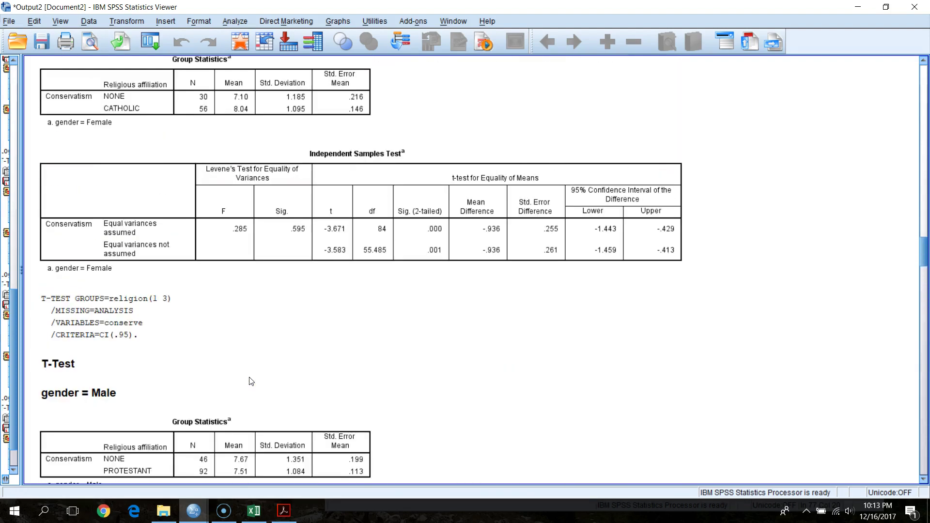
{"action": "scroll", "coordinate": [249, 381], "scroll_direction": "up", "scroll_amount": 6}
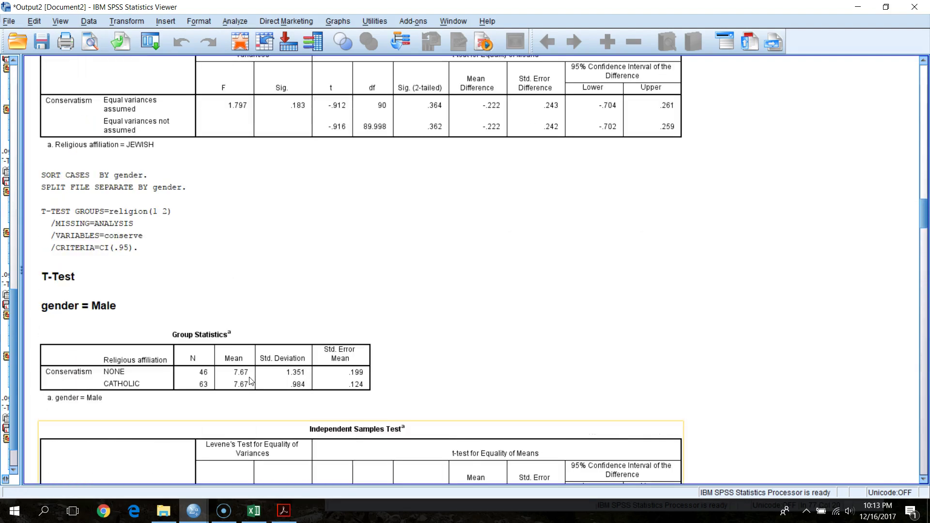
{"action": "left_click", "coordinate": [216, 315]}
{"action": "scroll", "coordinate": [228, 313], "scroll_direction": "down", "scroll_amount": 5}
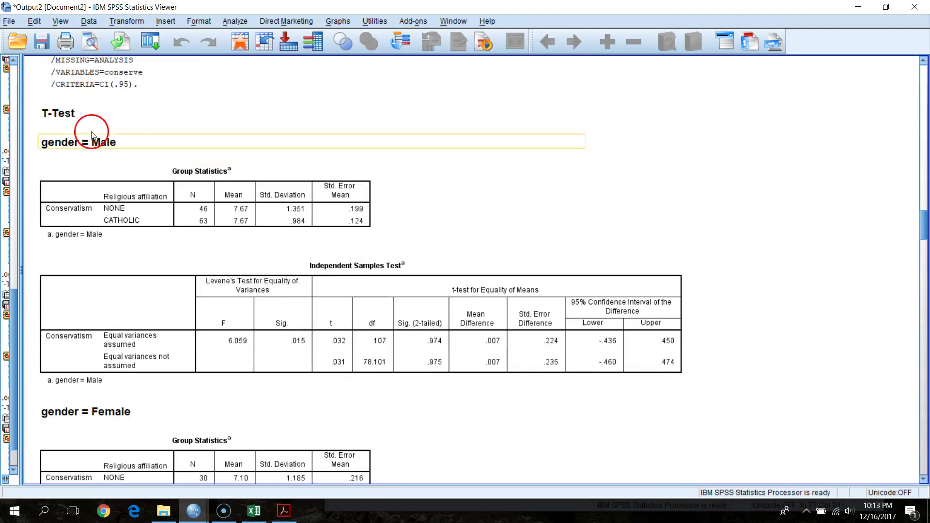
Examine the male None versus Catholic comparison: group means, Levene's test and the t-test row for unequal variances
{"action": "left_click", "coordinate": [78, 112]}
{"action": "left_click", "coordinate": [63, 141]}
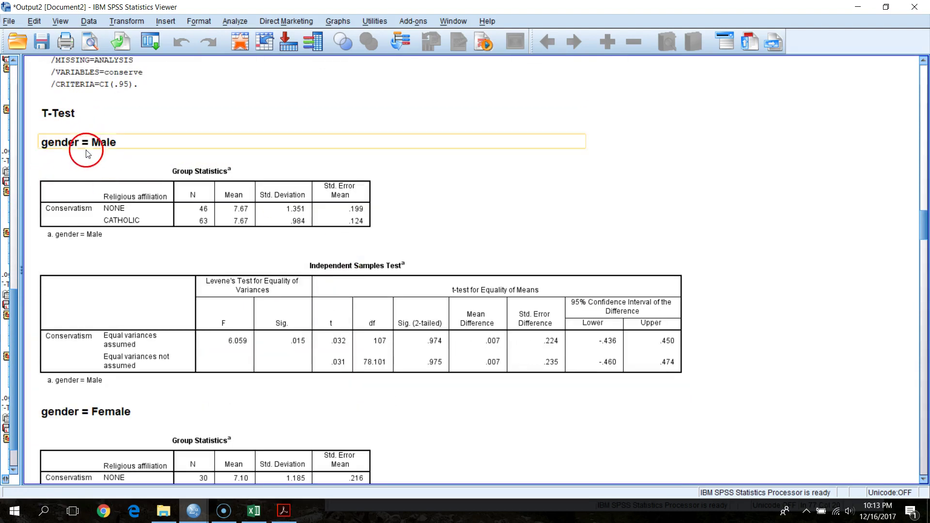
{"action": "left_click", "coordinate": [164, 213]}
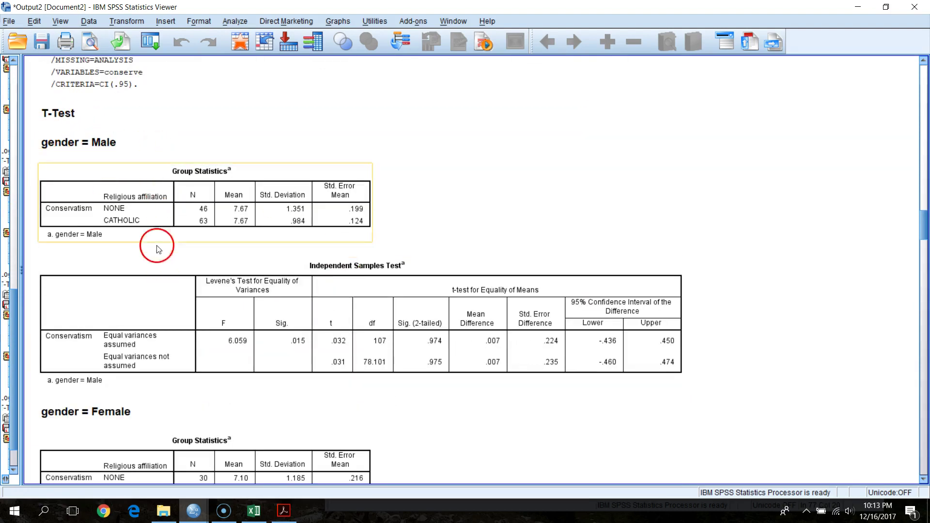
{"action": "left_click", "coordinate": [145, 257]}
{"action": "left_click", "coordinate": [142, 229]}
{"action": "left_click", "coordinate": [387, 358]}
{"action": "left_click", "coordinate": [294, 341]}
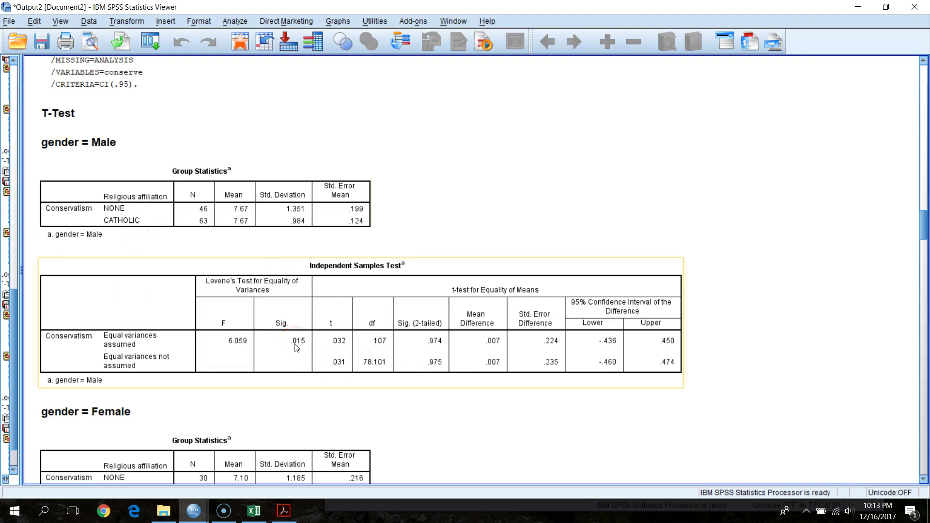
{"action": "left_click", "coordinate": [335, 364]}
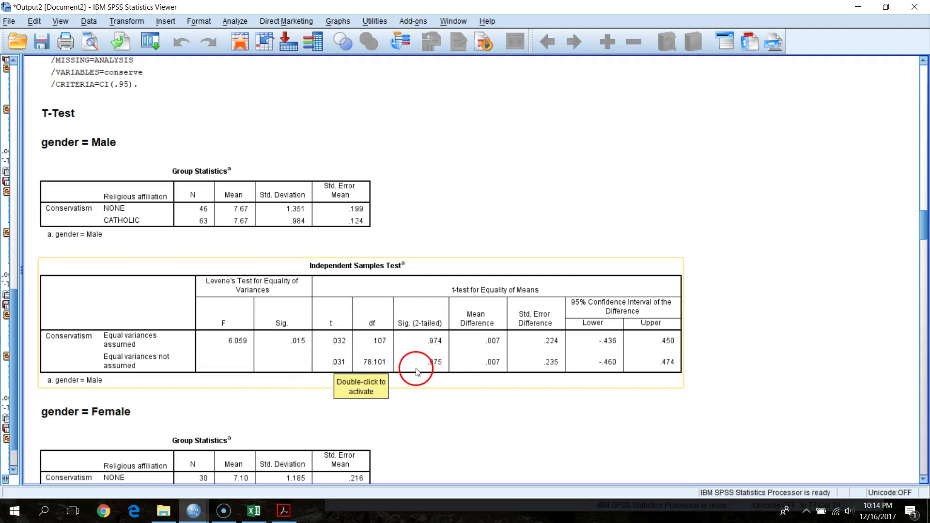
Examine the female None versus Catholic result and both genders' None versus Protestant and None versus Jewish t-tests
{"action": "left_click_drag", "start_coordinate": [925, 211], "coordinate": [926, 239]}
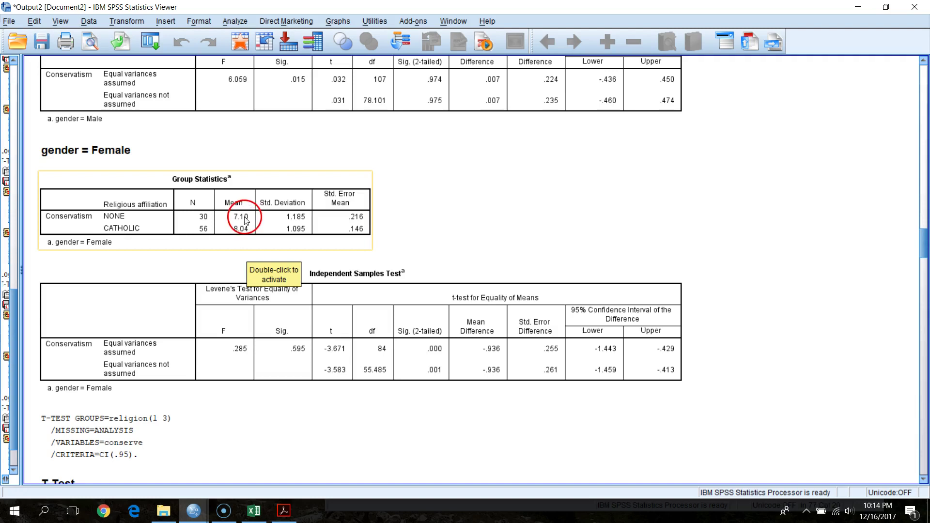
{"action": "left_click_drag", "start_coordinate": [924, 244], "coordinate": [925, 269]}
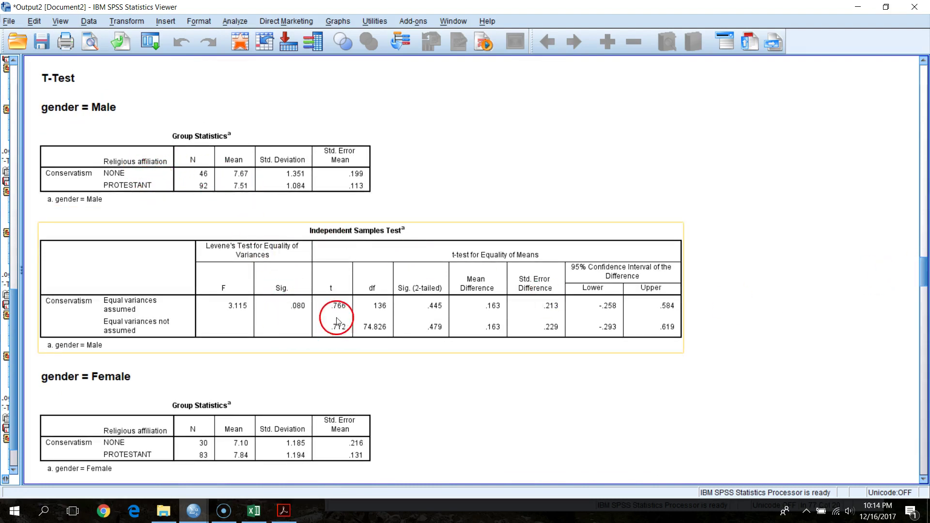
{"action": "left_click_drag", "start_coordinate": [926, 271], "coordinate": [927, 293]}
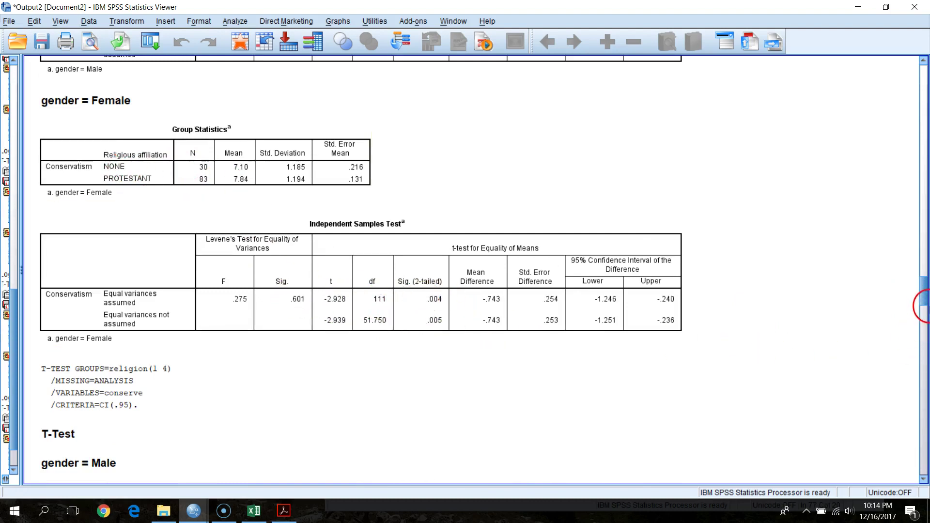
{"action": "left_click_drag", "start_coordinate": [927, 294], "coordinate": [926, 315]}
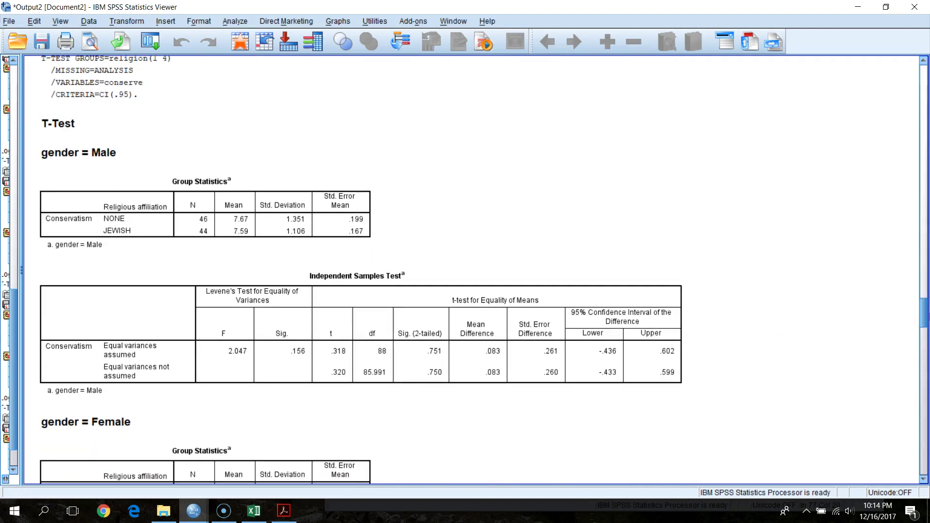
{"action": "left_click_drag", "start_coordinate": [926, 315], "coordinate": [926, 333]}
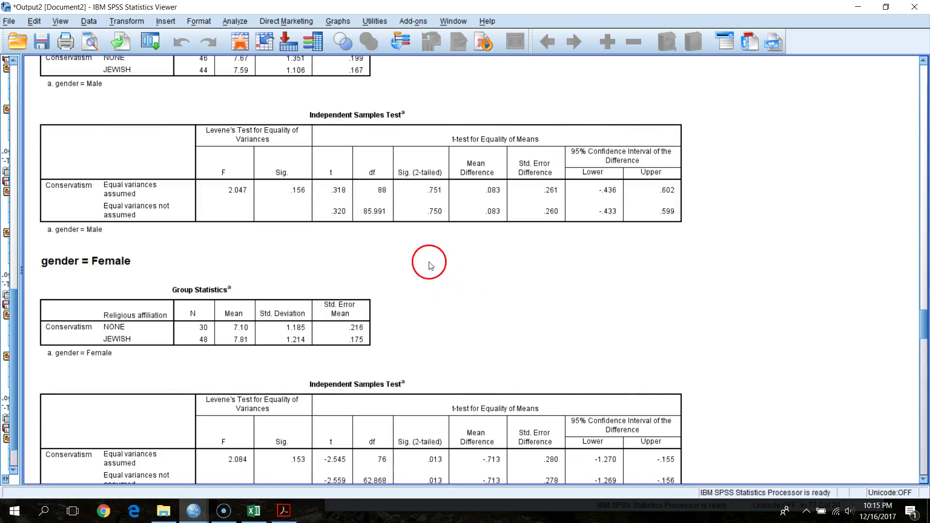
{"action": "left_click", "coordinate": [450, 374]}
{"action": "scroll", "coordinate": [449, 373], "scroll_direction": "down", "scroll_amount": 4}
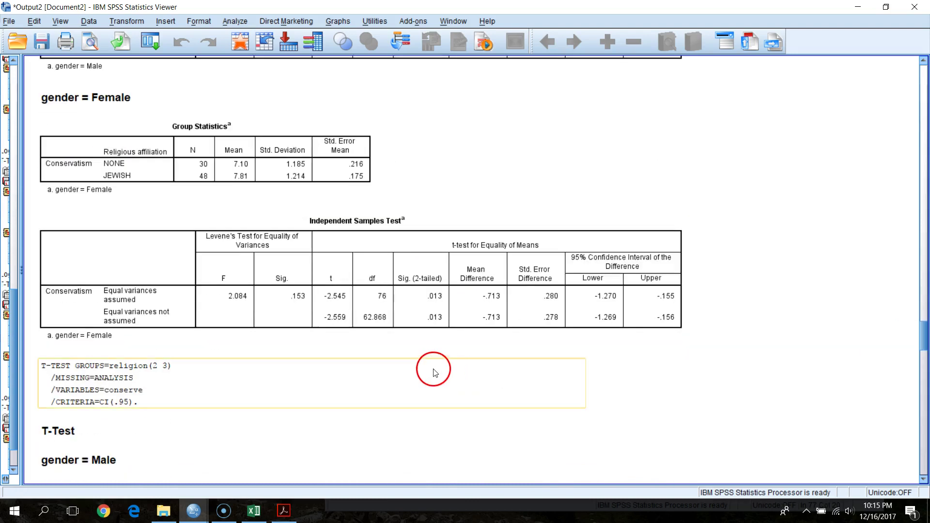
Examine the remaining religion t-tests under the gender split, from female None versus Jewish through Protestant versus Jewish
{"action": "scroll", "coordinate": [426, 369], "scroll_direction": "up", "scroll_amount": 2}
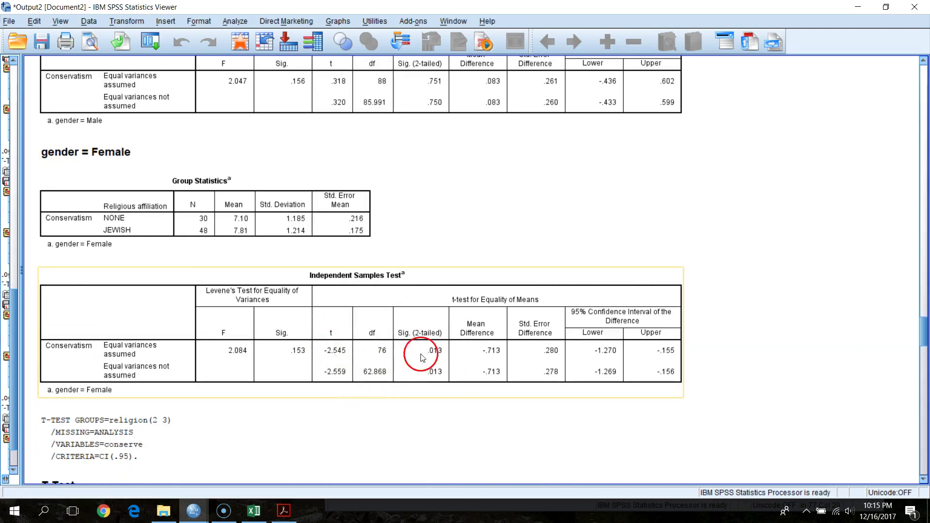
{"action": "left_click", "coordinate": [828, 354]}
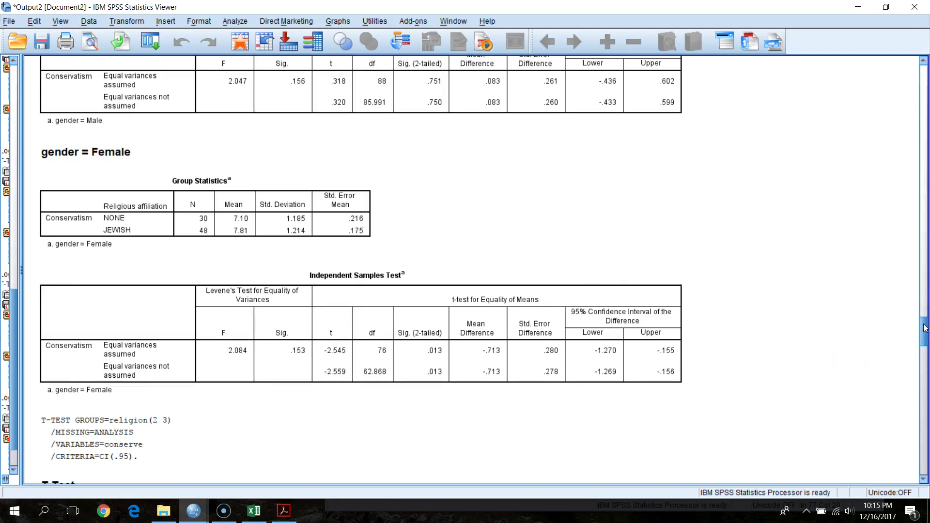
{"action": "left_click", "coordinate": [500, 381]}
{"action": "left_click", "coordinate": [685, 330]}
{"action": "left_click_drag", "start_coordinate": [926, 324], "coordinate": [926, 356]}
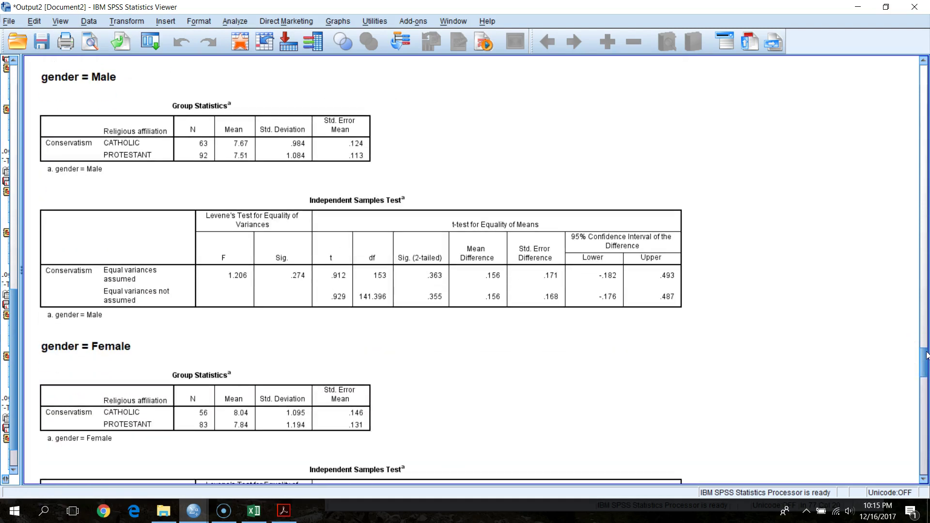
{"action": "left_click_drag", "start_coordinate": [926, 355], "coordinate": [917, 469]}
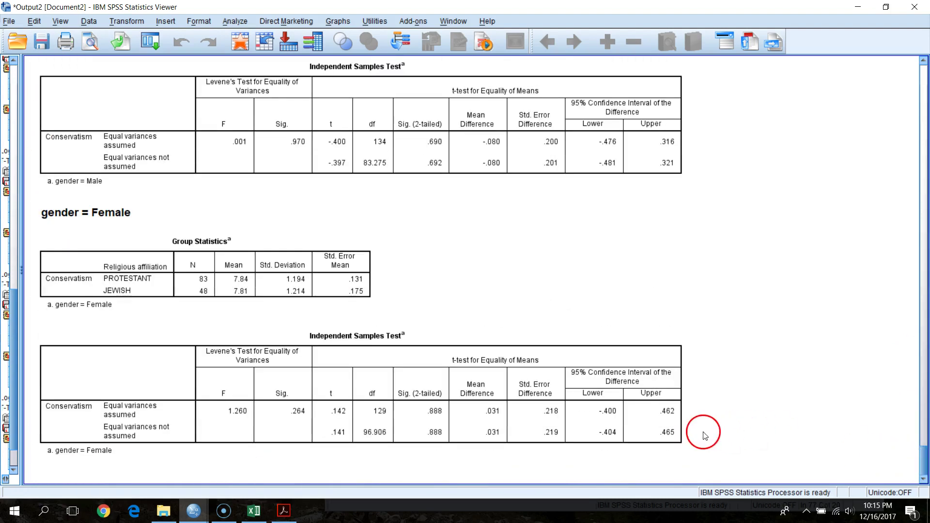
{"action": "scroll", "coordinate": [718, 422], "scroll_direction": "up", "scroll_amount": 3}
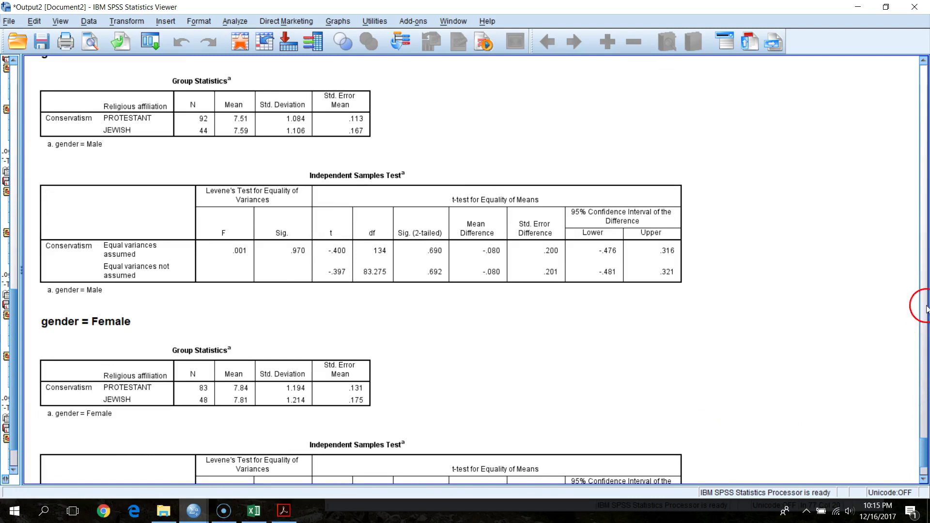
{"action": "left_click_drag", "start_coordinate": [925, 436], "coordinate": [919, 216]}
{"action": "scroll", "coordinate": [781, 300], "scroll_direction": "up", "scroll_amount": 2}
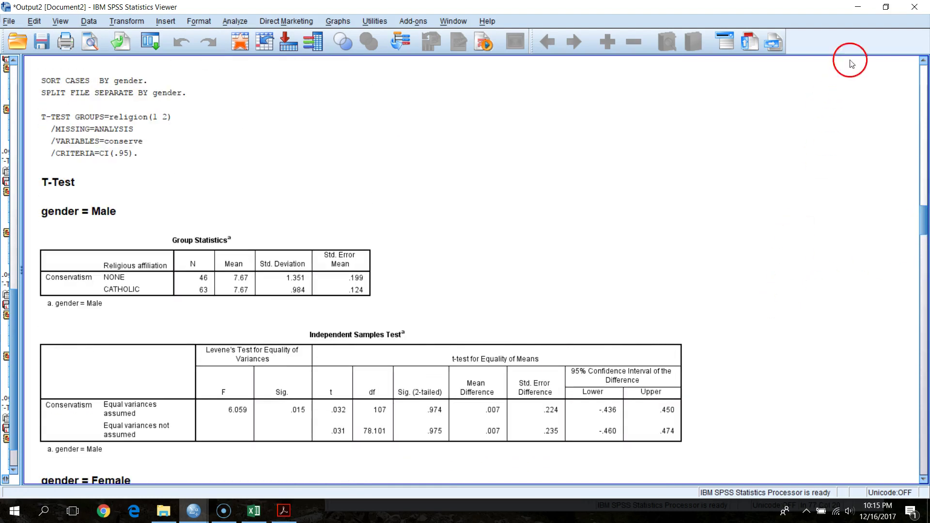
Arrange the SPSS output and the Example_Conservativism workbook in Excel as smaller windows, visible side by side
{"action": "left_click", "coordinate": [886, 7]}
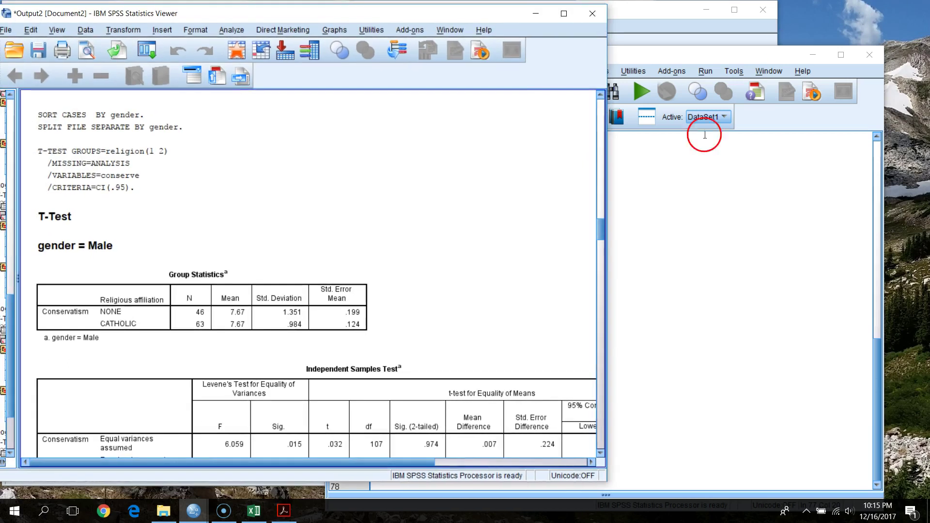
{"action": "left_click", "coordinate": [255, 512]}
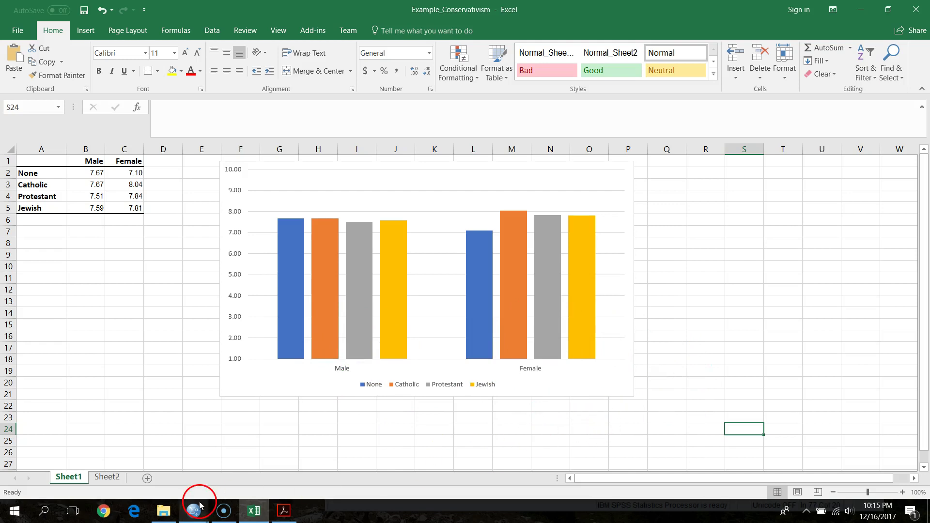
{"action": "left_click", "coordinate": [860, 11]}
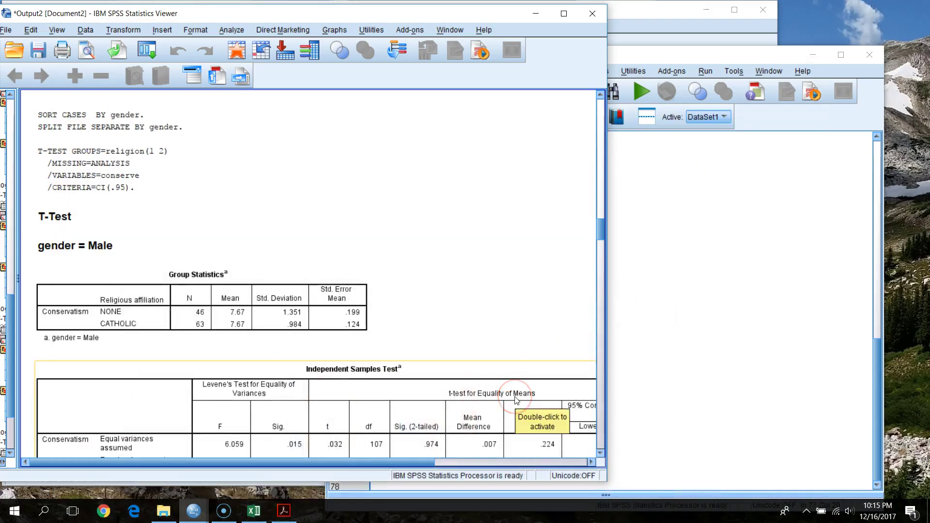
{"action": "left_click", "coordinate": [259, 519]}
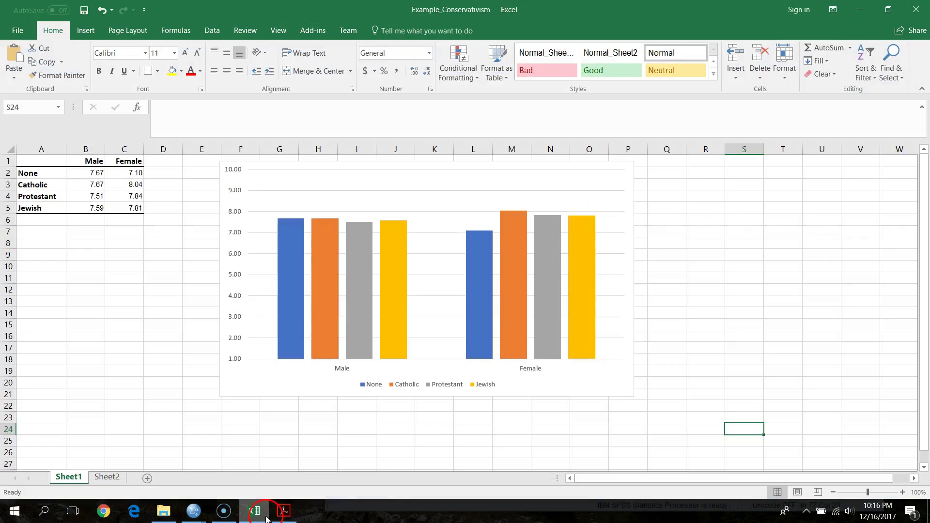
{"action": "left_click", "coordinate": [893, 8]}
{"action": "left_click", "coordinate": [426, 173]}
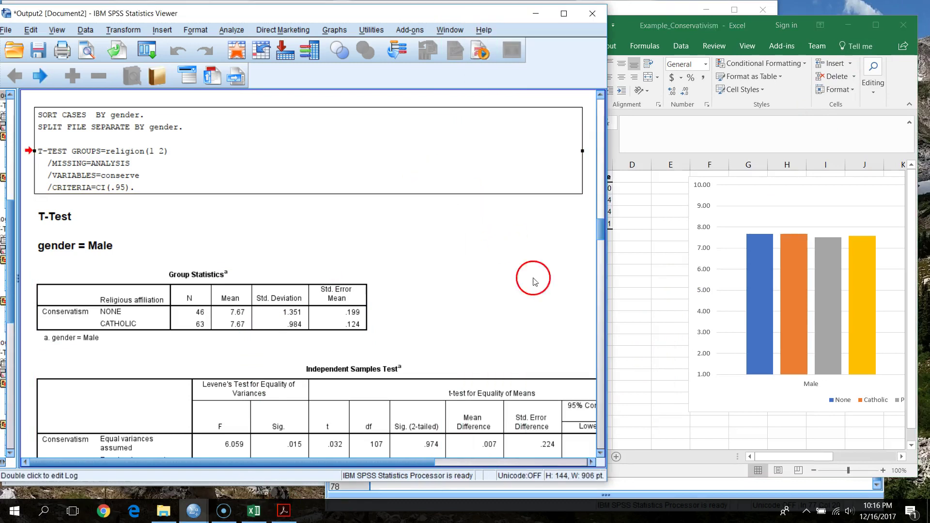
Locate the gender t-test for religious affiliation None in the SPSS output, and show Sheet2 of the Excel workbook
{"action": "left_click_drag", "start_coordinate": [600, 215], "coordinate": [602, 108]}
{"action": "scroll", "coordinate": [501, 162], "scroll_direction": "down", "scroll_amount": 15}
{"action": "key", "text": "Down"}
{"action": "scroll", "coordinate": [296, 386], "scroll_direction": "up", "scroll_amount": 3}
{"action": "left_click", "coordinate": [742, 165]}
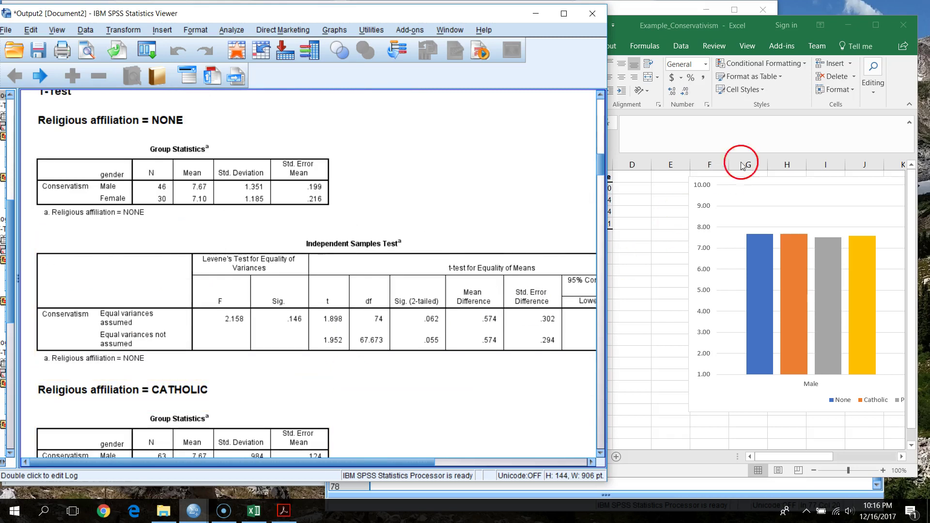
{"action": "left_click", "coordinate": [762, 34]}
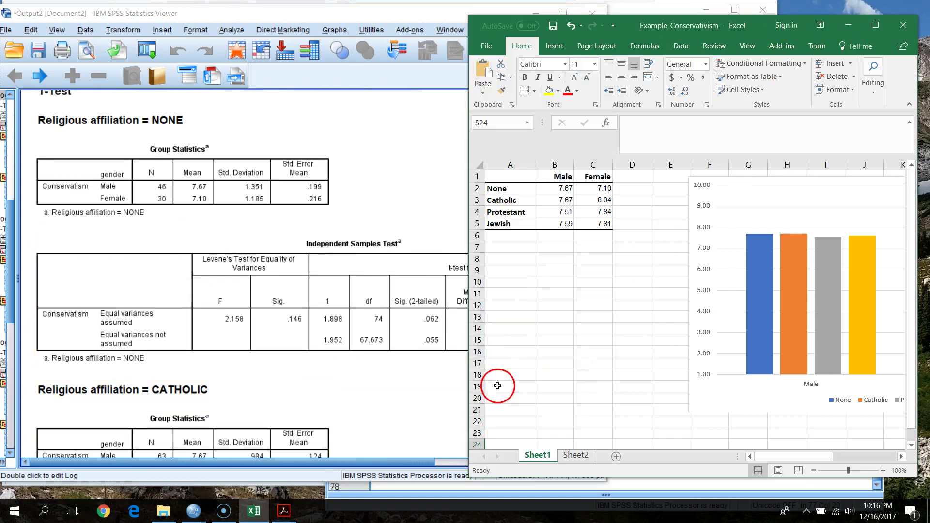
{"action": "left_click", "coordinate": [574, 464]}
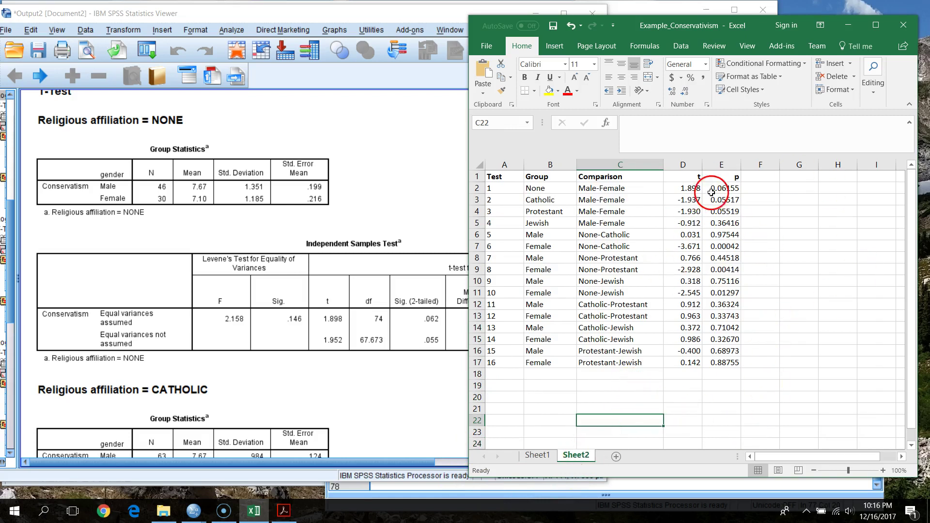
Try copying the equal-variances t value from the None group's t-test table into cell C22 of Excel's Sheet2, and undo the paste
{"action": "left_click", "coordinate": [364, 21]}
{"action": "left_click", "coordinate": [271, 294]}
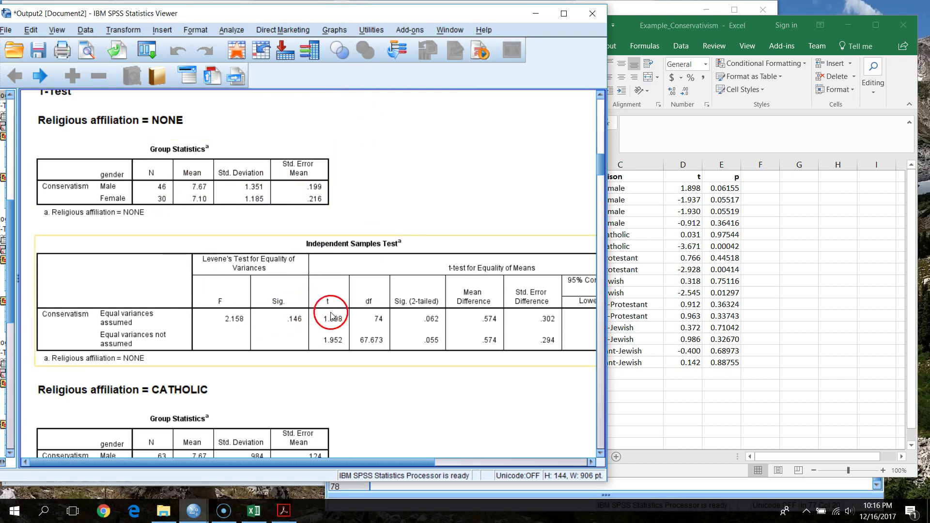
{"action": "left_click", "coordinate": [341, 326]}
{"action": "double_click", "coordinate": [342, 323]}
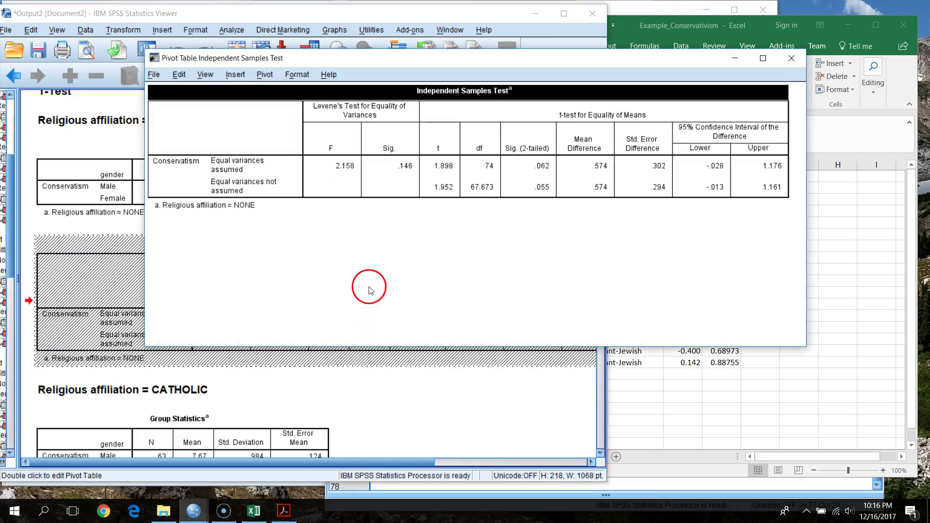
{"action": "left_click", "coordinate": [453, 168]}
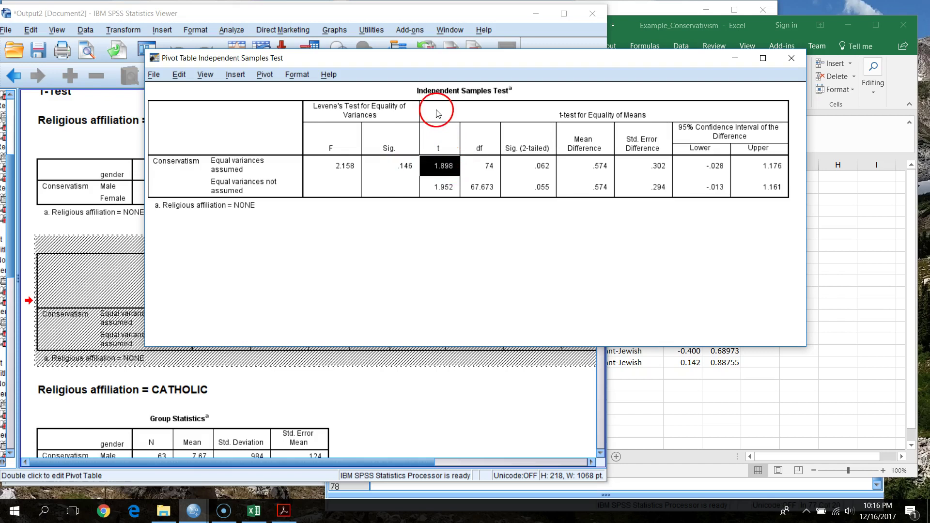
{"action": "left_click", "coordinate": [691, 418]}
{"action": "type", "text": "1.898"}
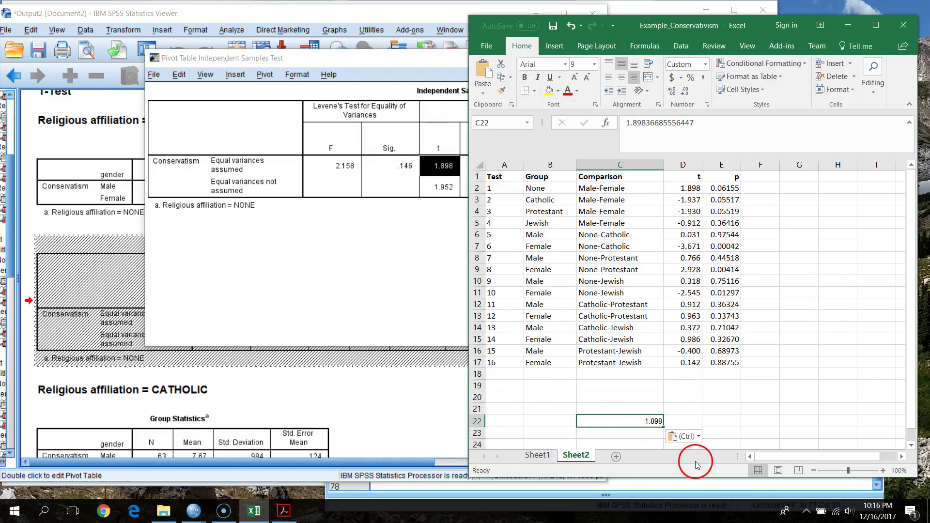
{"action": "key", "text": "ctrl+z"}
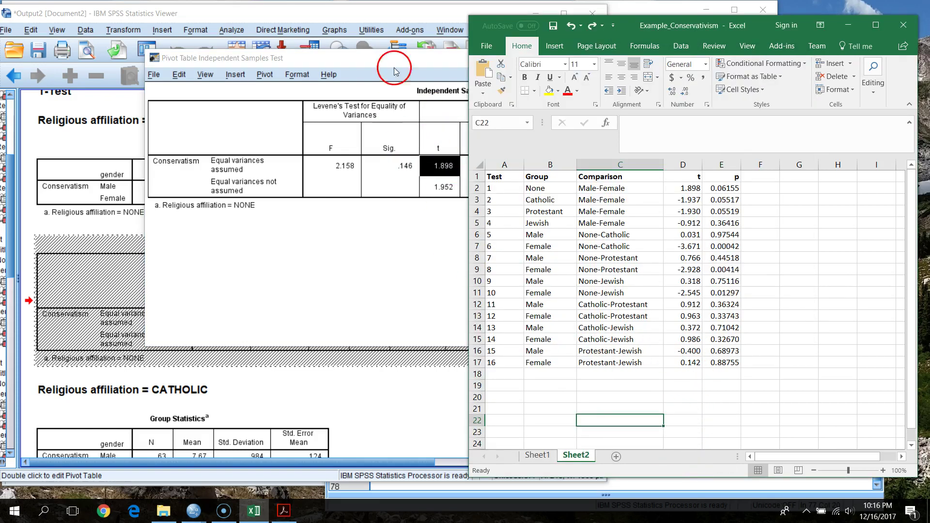
{"action": "left_click", "coordinate": [407, 60]}
{"action": "left_click", "coordinate": [787, 57]}
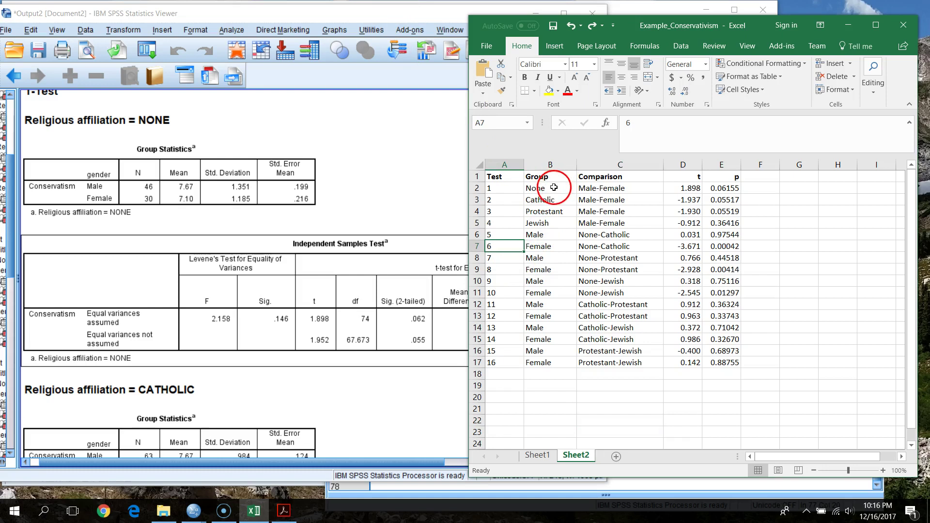
Compare the None group's Male-Female entry in Sheet2, including its p value, with the matching SPSS t-test output
{"action": "left_click_drag", "start_coordinate": [552, 188], "coordinate": [592, 189]}
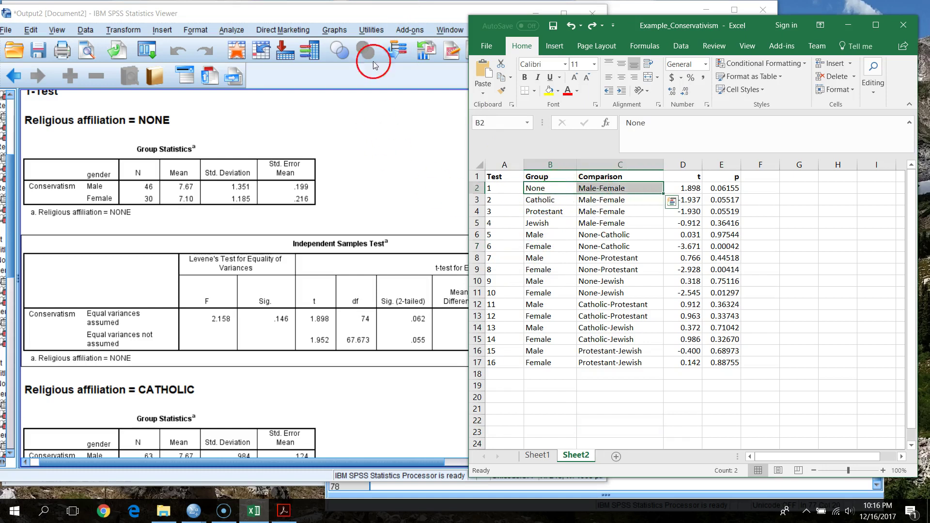
{"action": "left_click", "coordinate": [372, 13]}
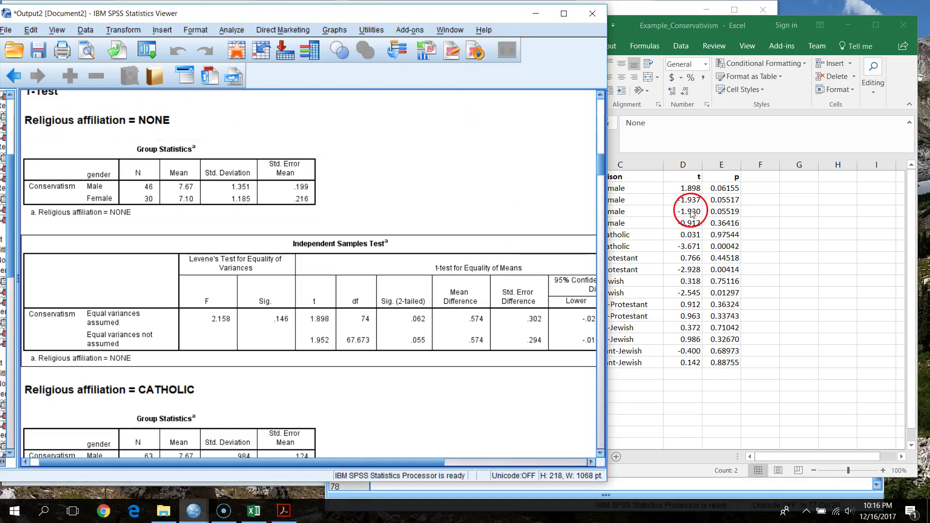
{"action": "left_click_drag", "start_coordinate": [600, 159], "coordinate": [599, 166]}
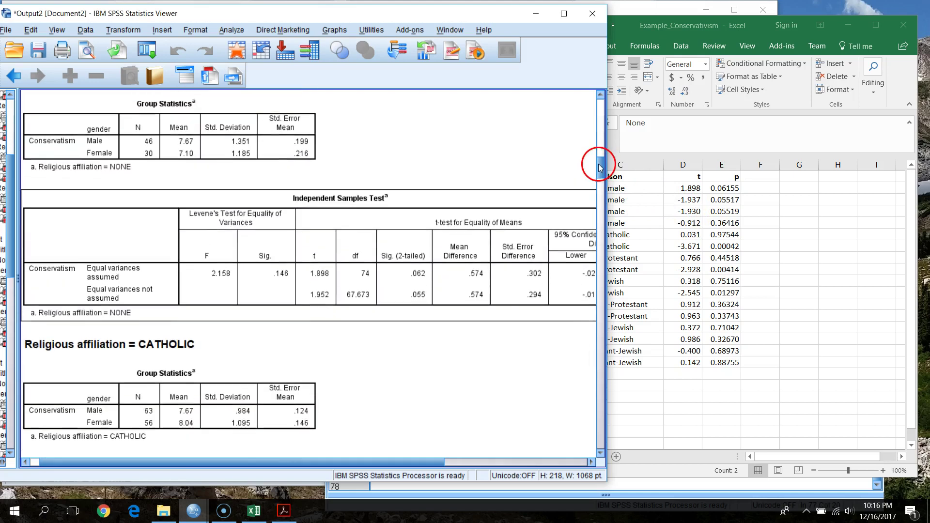
{"action": "left_click", "coordinate": [623, 190]}
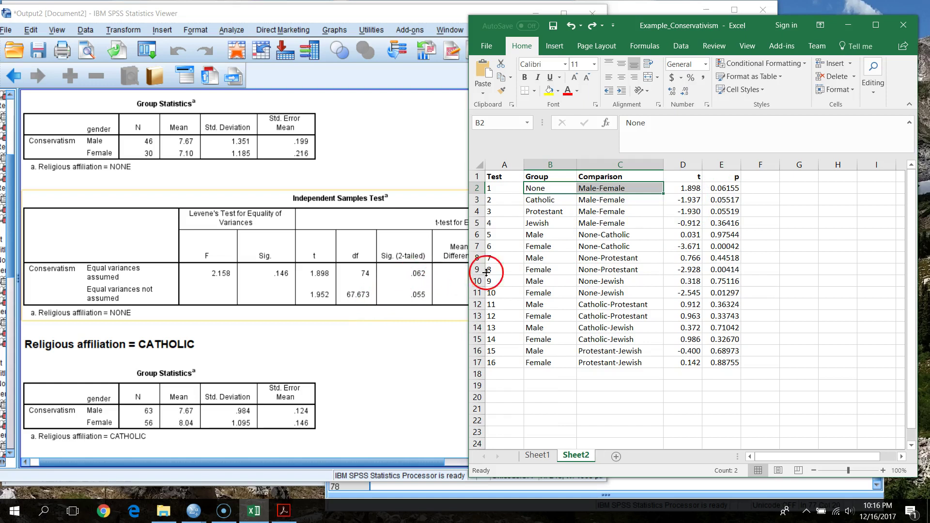
{"action": "left_click", "coordinate": [738, 191]}
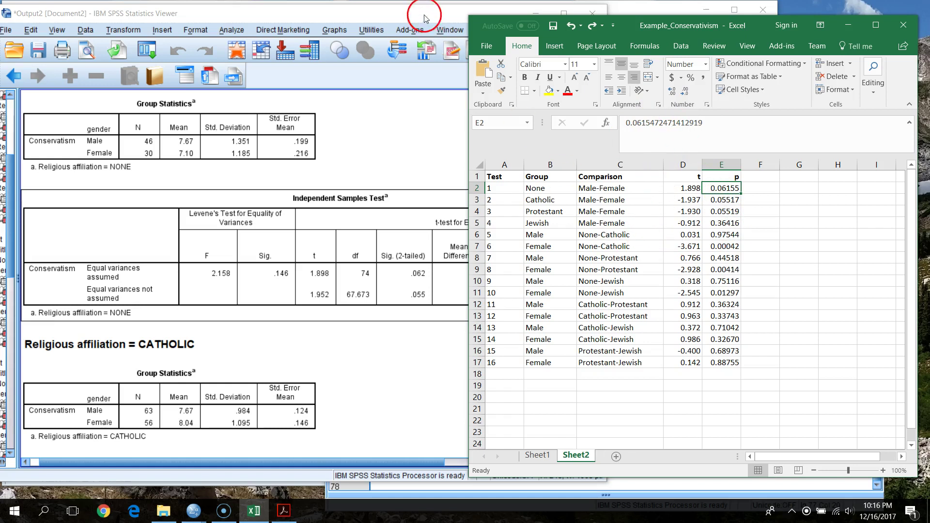
Follow the gender t-tests in the SPSS output down to the Jewish group and compare them with the Male-Female rows in Excel
{"action": "left_click", "coordinate": [372, 17]}
{"action": "scroll", "coordinate": [600, 166], "scroll_direction": "down", "scroll_amount": 1}
{"action": "left_click_drag", "start_coordinate": [600, 165], "coordinate": [600, 214]}
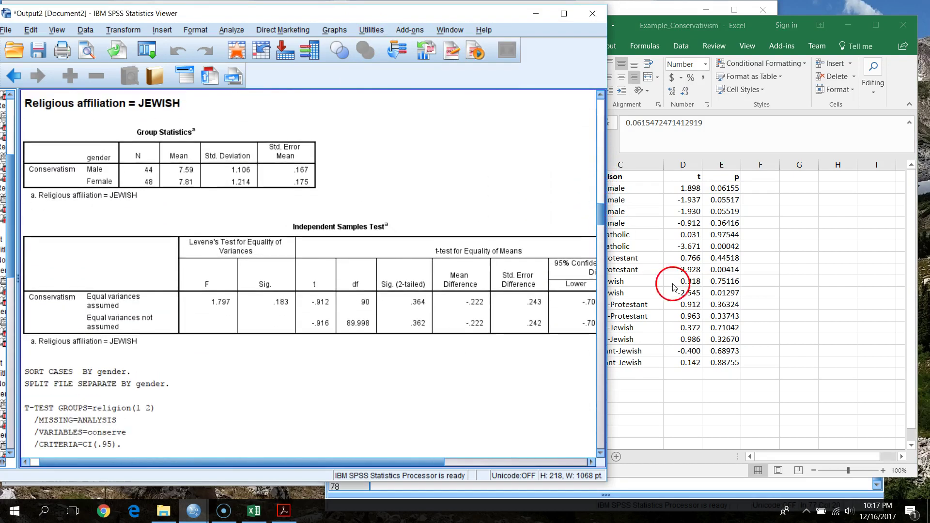
{"action": "key", "text": "alt+Tab"}
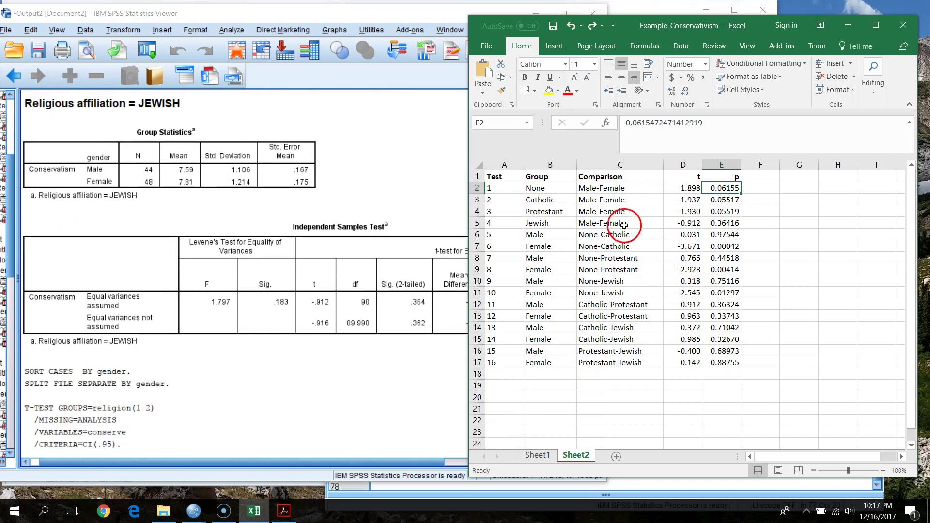
Match the male and female None-Catholic t-tests in the SPSS output to their Sheet2 rows, and review the None-Protestant rows in Excel
{"action": "left_click", "coordinate": [603, 237]}
{"action": "left_click", "coordinate": [405, 10]}
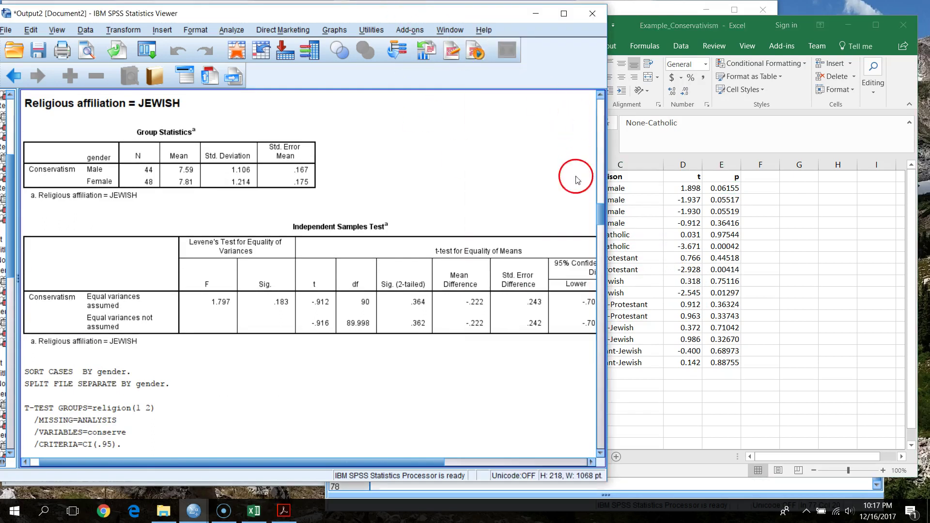
{"action": "scroll", "coordinate": [600, 213], "scroll_direction": "down", "scroll_amount": 10}
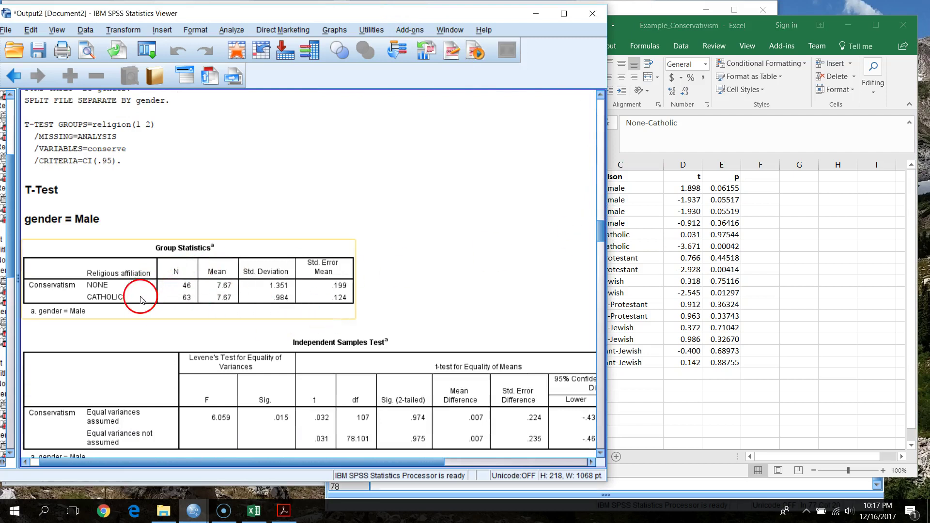
{"action": "scroll", "coordinate": [140, 299], "scroll_direction": "down", "scroll_amount": 4}
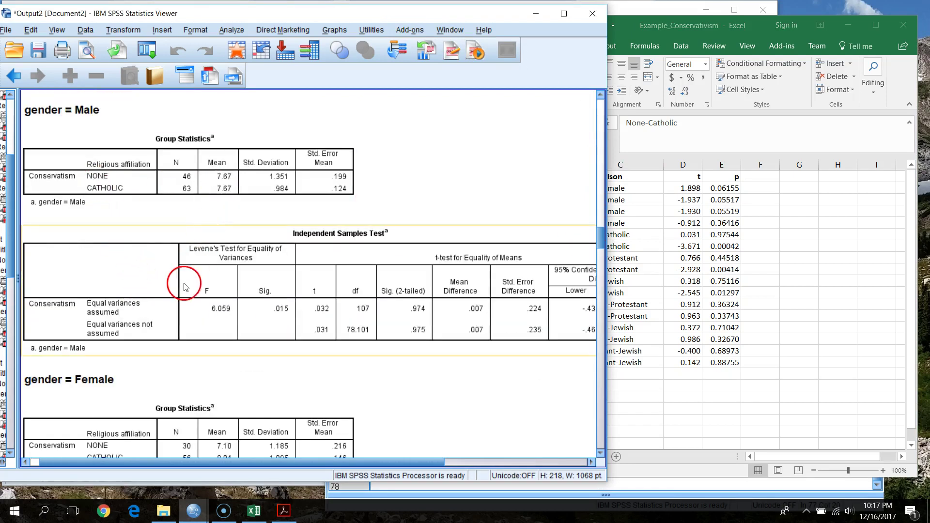
{"action": "scroll", "coordinate": [137, 359], "scroll_direction": "down", "scroll_amount": 4}
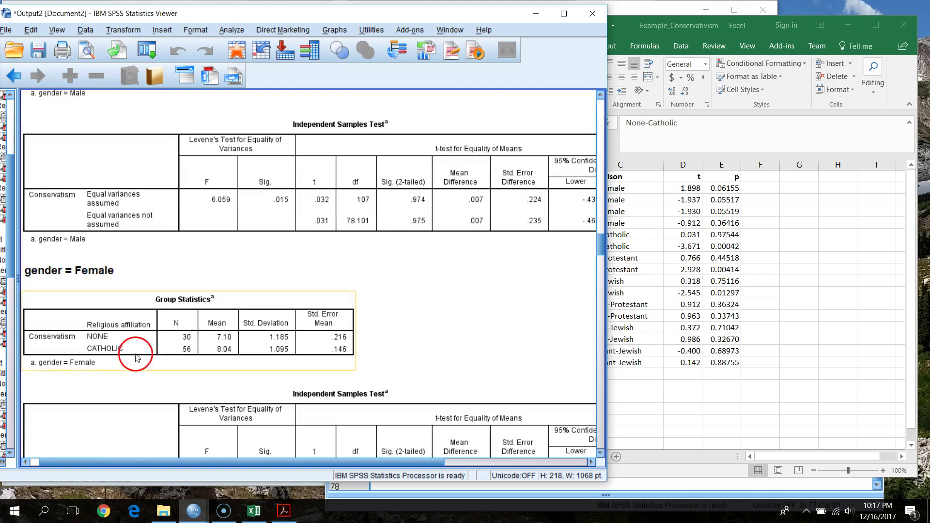
{"action": "left_click", "coordinate": [858, 272]}
{"action": "left_click", "coordinate": [608, 248]}
{"action": "left_click", "coordinate": [609, 260]}
{"action": "left_click", "coordinate": [609, 270]}
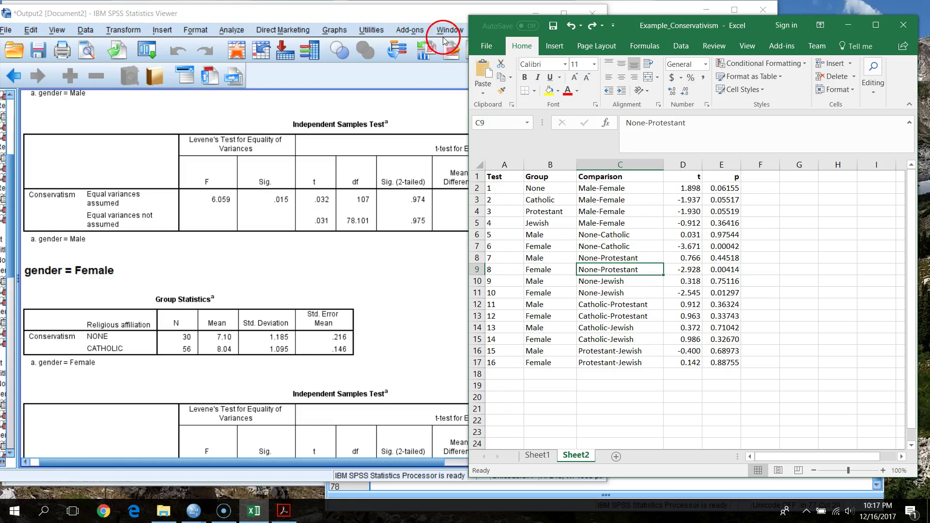
Maximize the Example_Conservativism workbook in Excel and select the t value of test 1 in Sheet2
{"action": "left_click", "coordinate": [436, 15]}
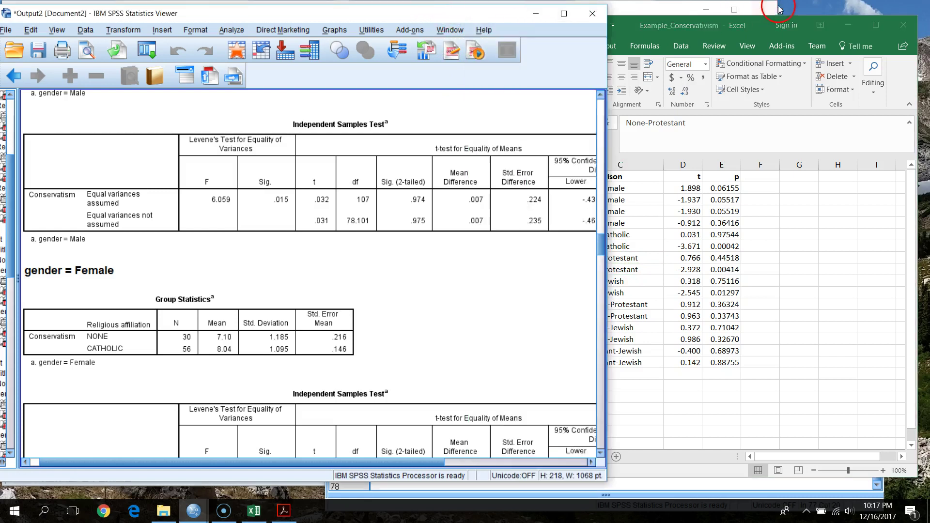
{"action": "left_click", "coordinate": [875, 24]}
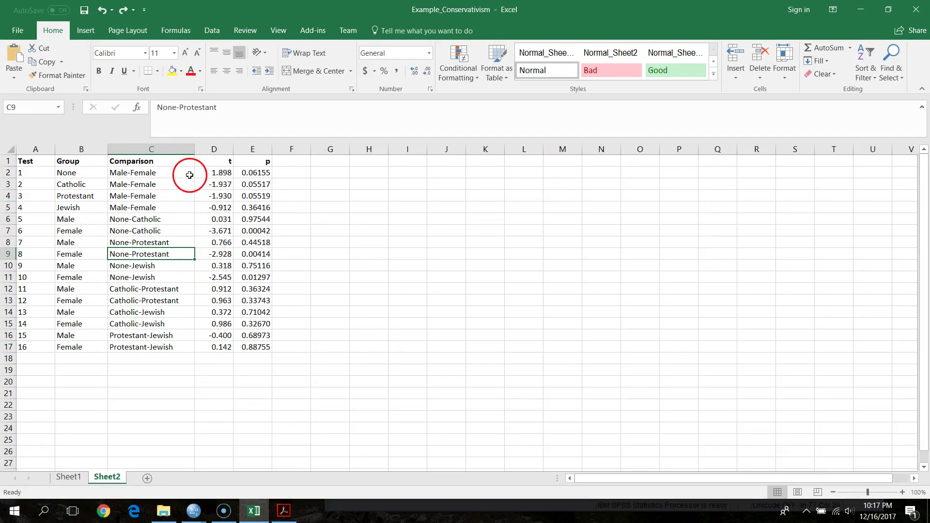
{"action": "left_click", "coordinate": [221, 174]}
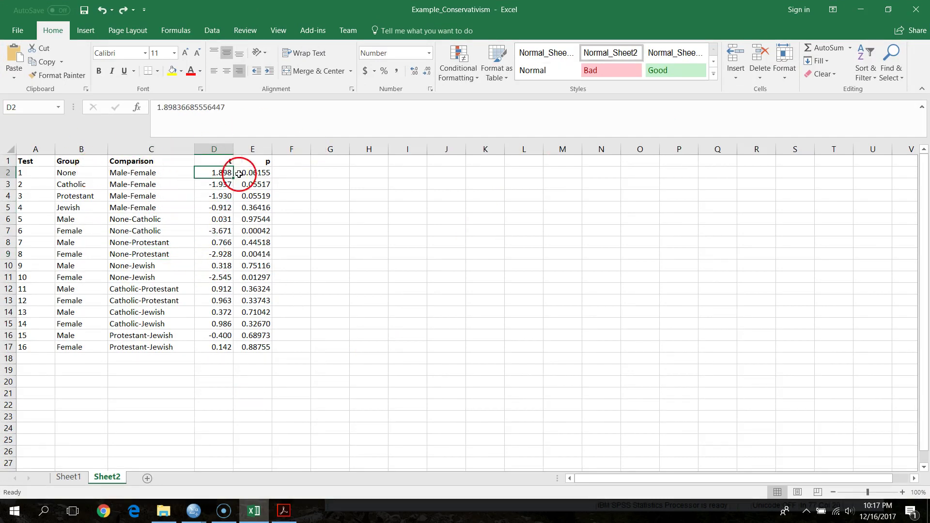
Insert a blank column before the Test column in Sheet2
{"action": "left_click", "coordinate": [260, 175]}
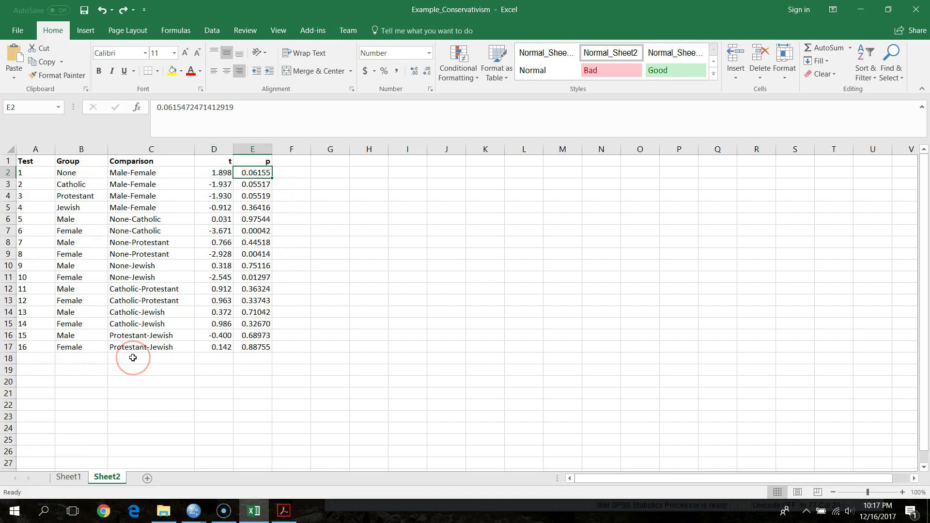
{"action": "left_click", "coordinate": [299, 162]}
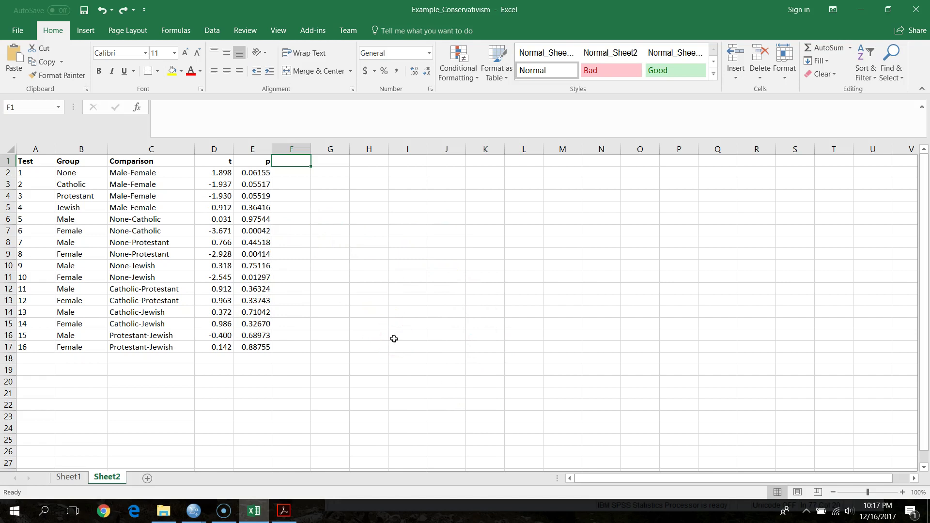
{"action": "left_click", "coordinate": [22, 149]}
{"action": "right_click", "coordinate": [28, 150]}
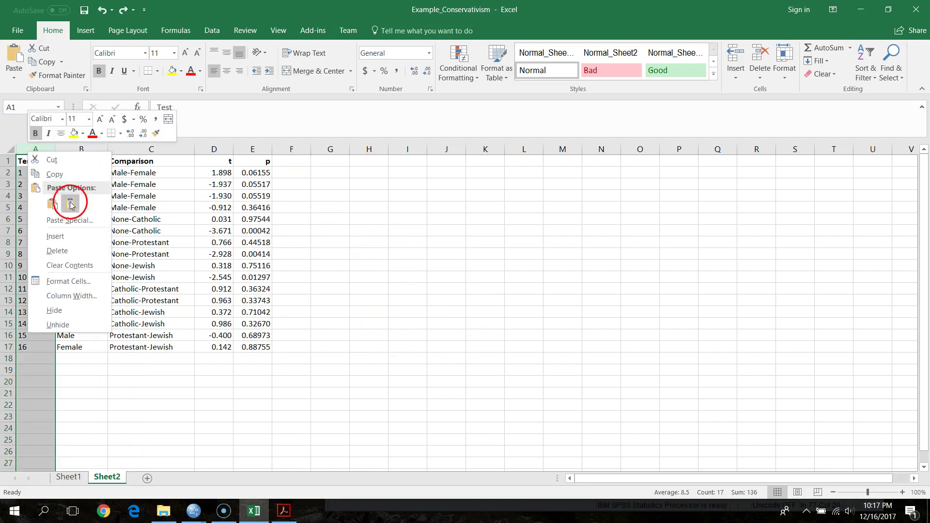
{"action": "left_click", "coordinate": [68, 236]}
{"action": "left_click", "coordinate": [40, 173]}
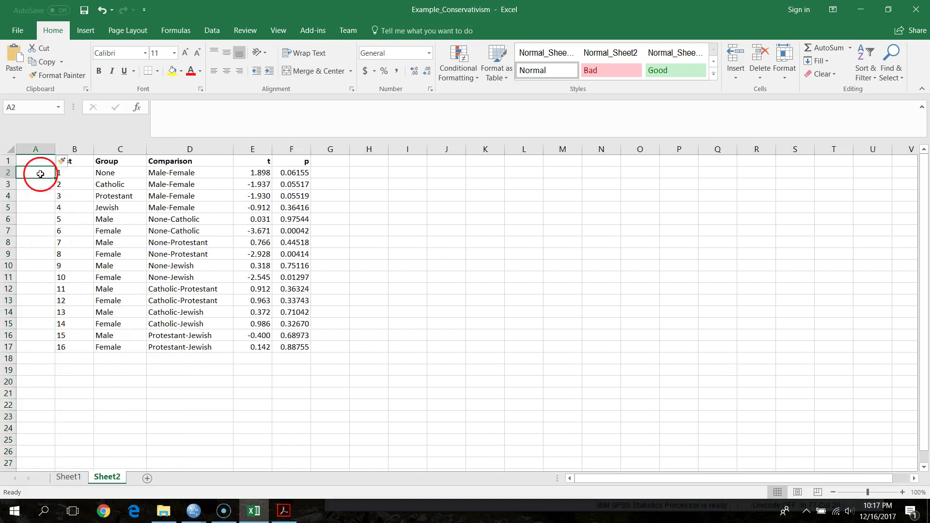
{"action": "left_click", "coordinate": [37, 160]}
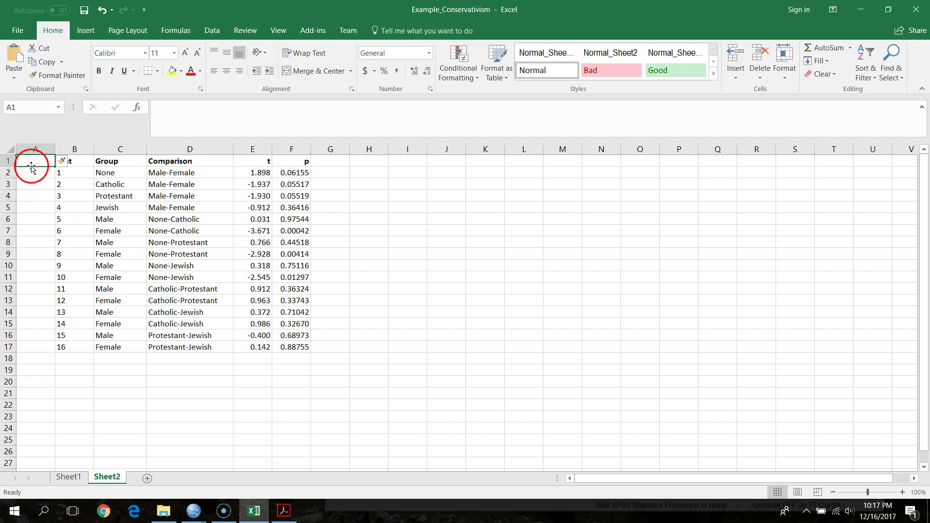
Delete the blank column in front of the Test column
{"action": "left_click", "coordinate": [34, 149]}
{"action": "right_click", "coordinate": [34, 150]}
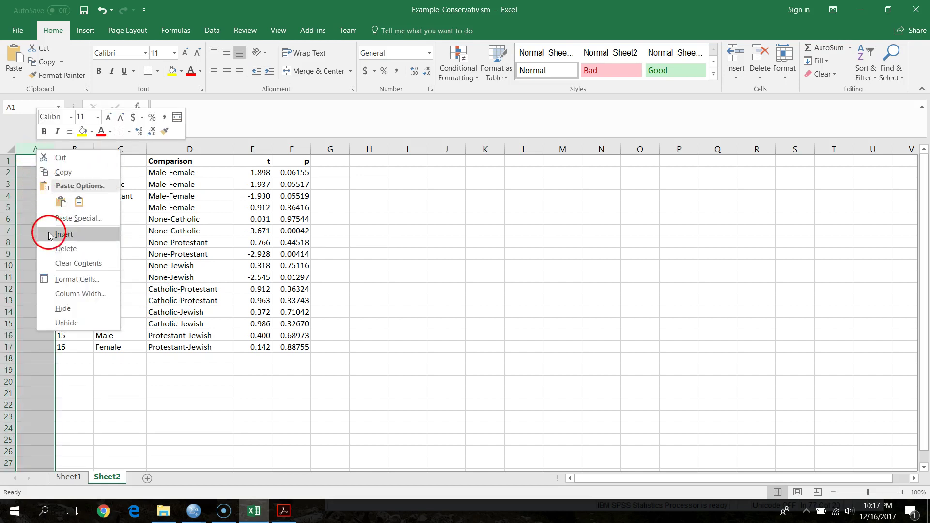
{"action": "left_click", "coordinate": [69, 262]}
{"action": "right_click", "coordinate": [35, 150]}
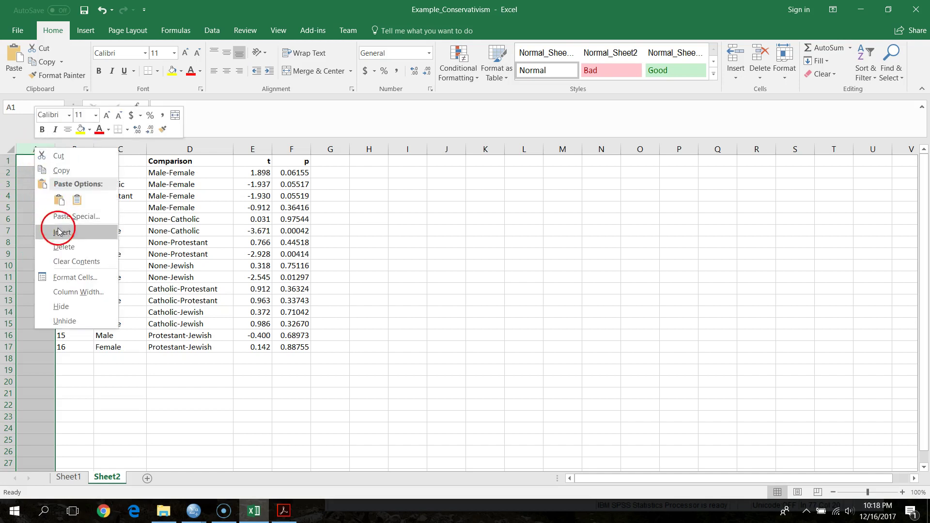
{"action": "left_click", "coordinate": [59, 246]}
{"action": "left_click", "coordinate": [435, 360]}
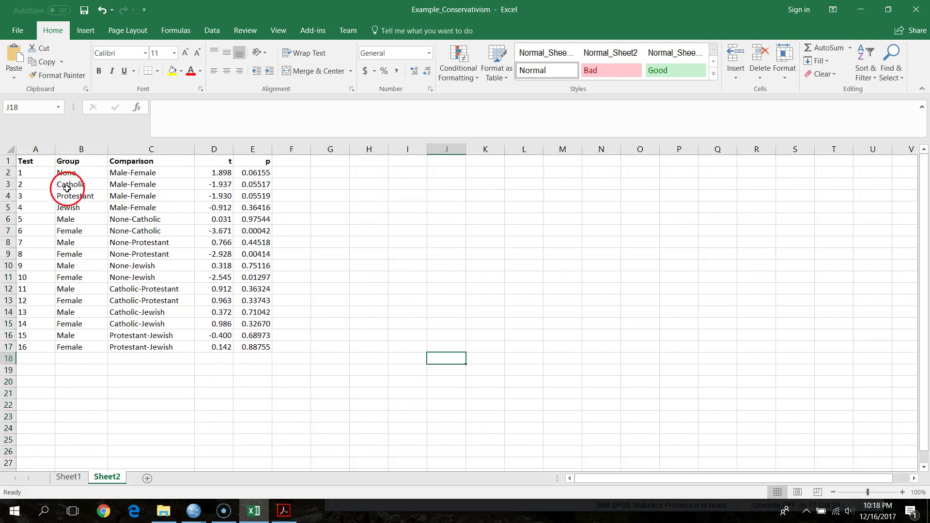
Try to freeze the header row of Sheet2 with Freeze Panes
{"action": "left_click", "coordinate": [8, 161]}
{"action": "scroll", "coordinate": [320, 260], "scroll_direction": "down", "scroll_amount": 2}
{"action": "scroll", "coordinate": [319, 261], "scroll_direction": "up", "scroll_amount": 2}
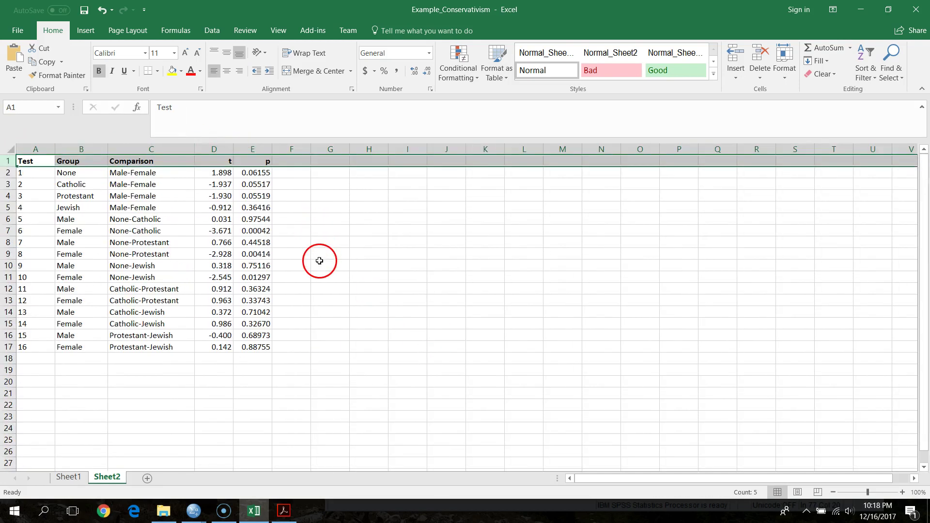
{"action": "left_click", "coordinate": [274, 32]}
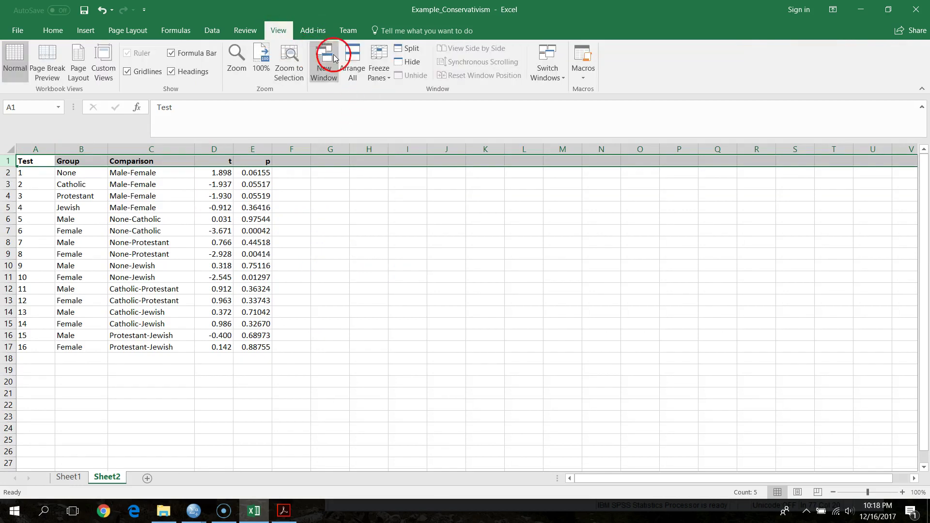
{"action": "left_click", "coordinate": [379, 62]}
{"action": "left_click", "coordinate": [392, 100]}
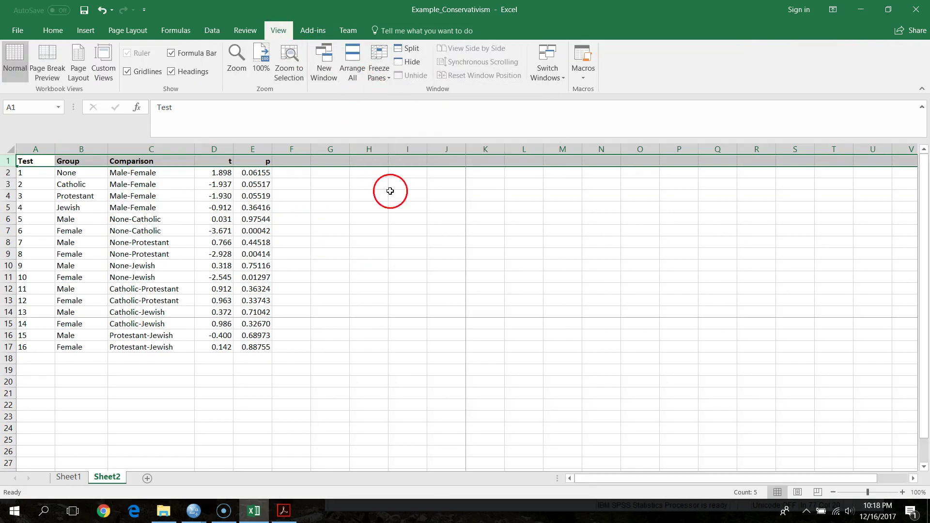
Unfreeze the panes in Sheet2
{"action": "key", "text": "ctrl+z"}
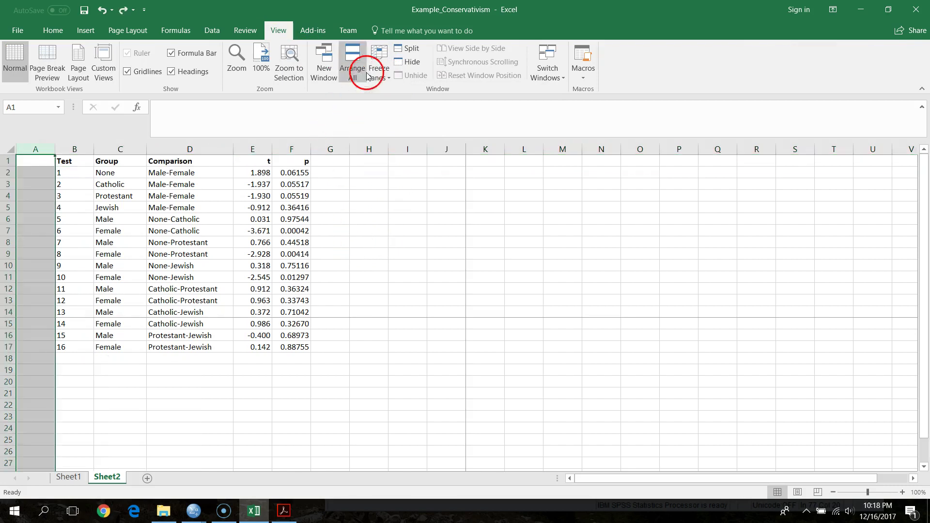
{"action": "key", "text": "ctrl+y"}
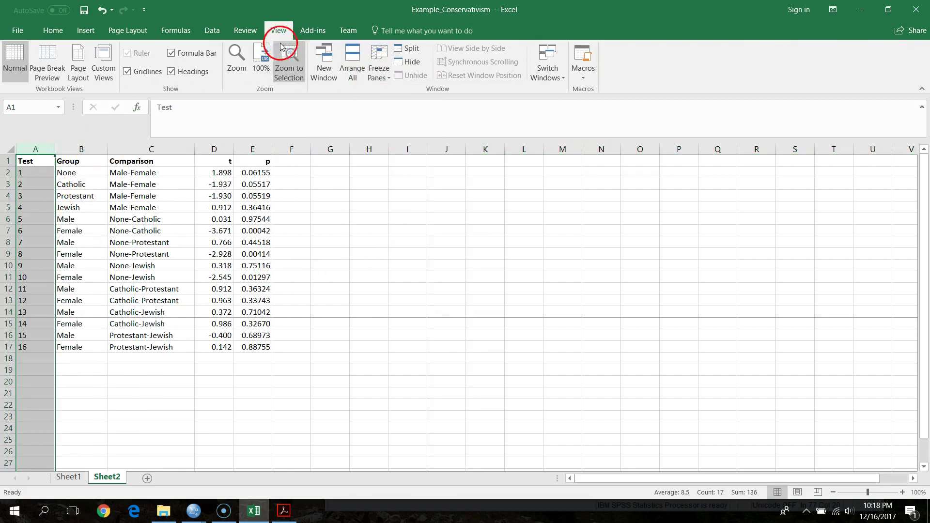
{"action": "left_click", "coordinate": [381, 67]}
{"action": "left_click", "coordinate": [399, 92]}
{"action": "left_click", "coordinate": [383, 207]}
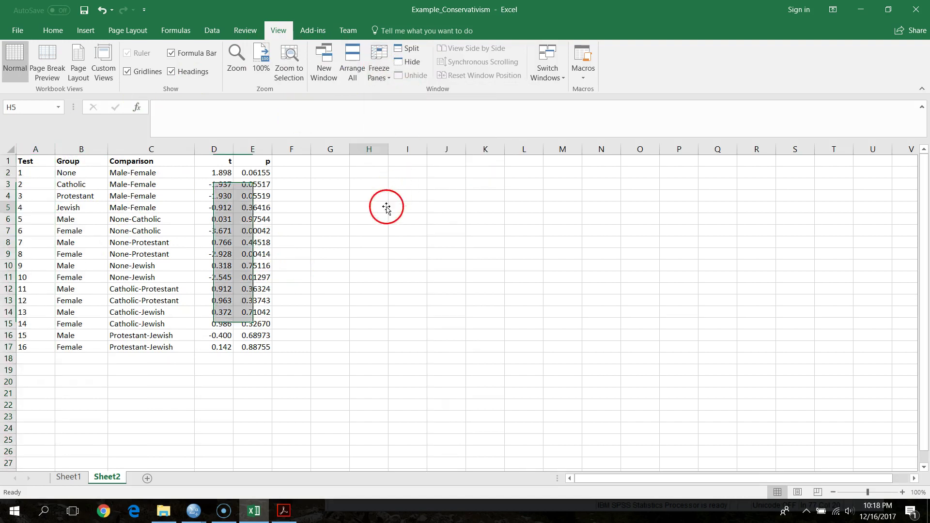
Freeze the top row of Sheet2 and check that the headers stay in place while moving through the rows
{"action": "left_click", "coordinate": [7, 160]}
{"action": "left_click", "coordinate": [379, 64]}
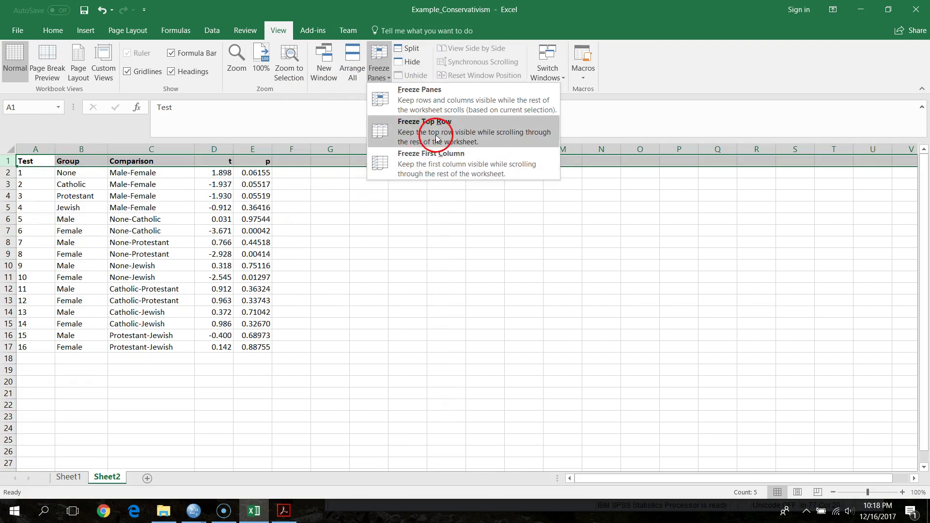
{"action": "left_click", "coordinate": [424, 127]}
{"action": "scroll", "coordinate": [359, 281], "scroll_direction": "down", "scroll_amount": 4}
{"action": "scroll", "coordinate": [359, 281], "scroll_direction": "up", "scroll_amount": 4}
{"action": "scroll", "coordinate": [359, 281], "scroll_direction": "down", "scroll_amount": 4}
{"action": "scroll", "coordinate": [357, 281], "scroll_direction": "up", "scroll_amount": 4}
{"action": "left_click", "coordinate": [356, 286]}
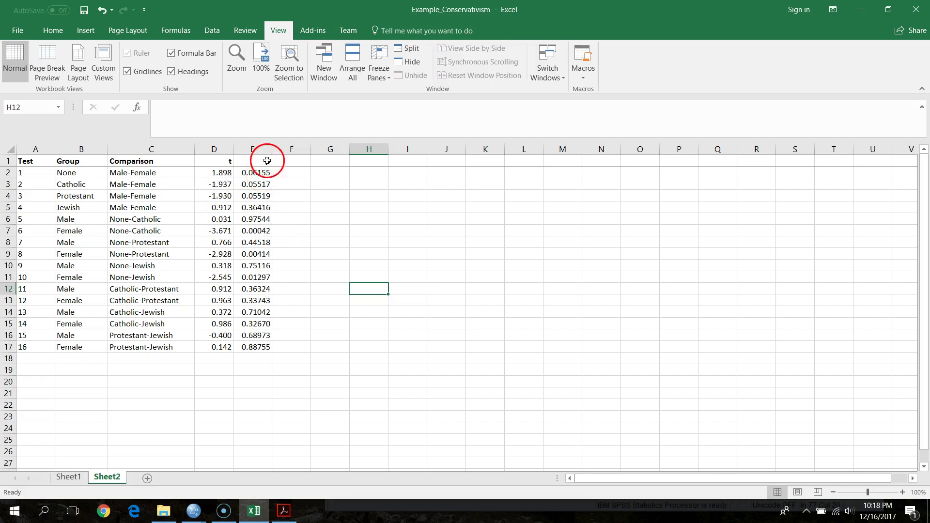
Sort the t-test table by the p column from largest to smallest, expanding the selection to the neighbouring columns
{"action": "left_click", "coordinate": [253, 148]}
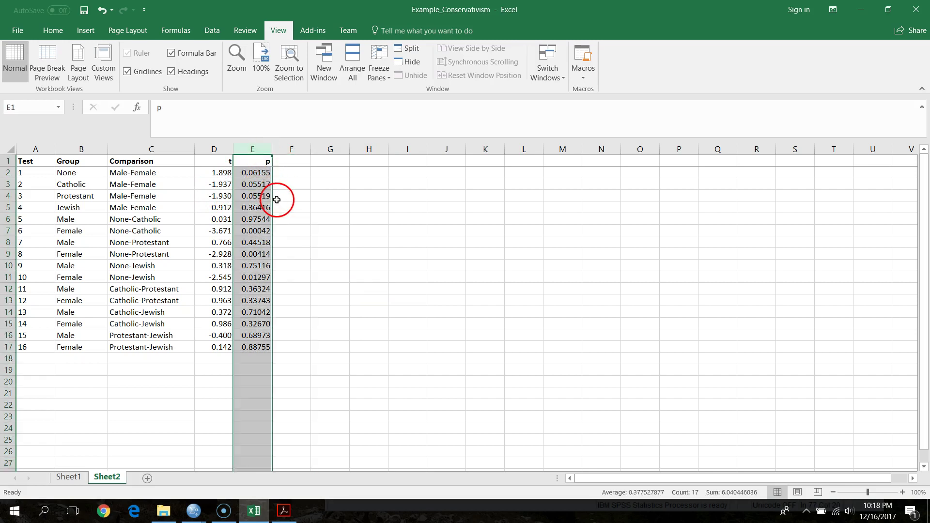
{"action": "left_click", "coordinate": [304, 241]}
{"action": "scroll", "coordinate": [192, 170], "scroll_direction": "down", "scroll_amount": 4}
{"action": "scroll", "coordinate": [193, 170], "scroll_direction": "up", "scroll_amount": 4}
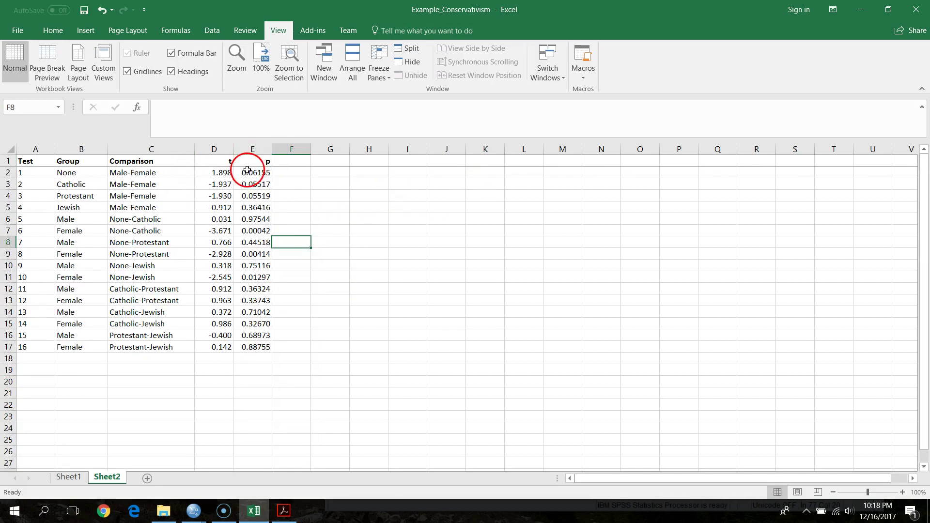
{"action": "left_click", "coordinate": [252, 148]}
{"action": "left_click", "coordinate": [53, 30]}
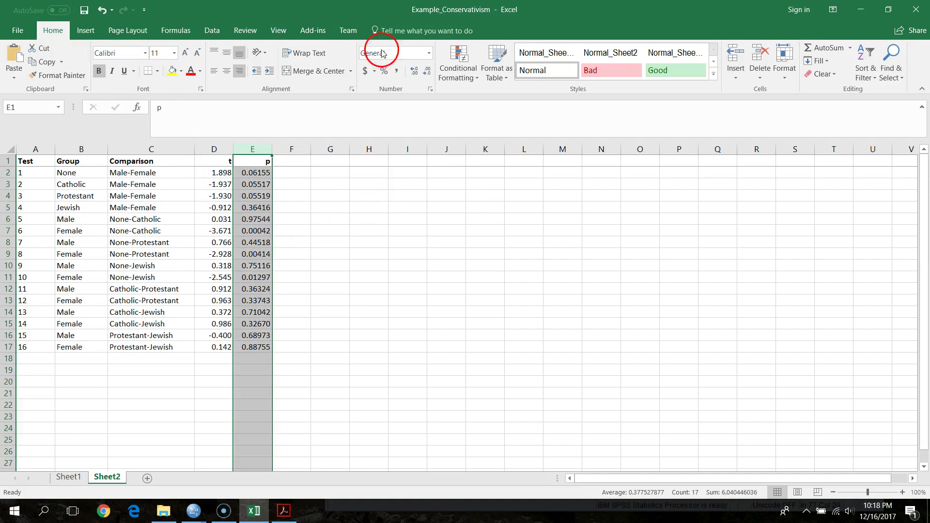
{"action": "left_click", "coordinate": [870, 59]}
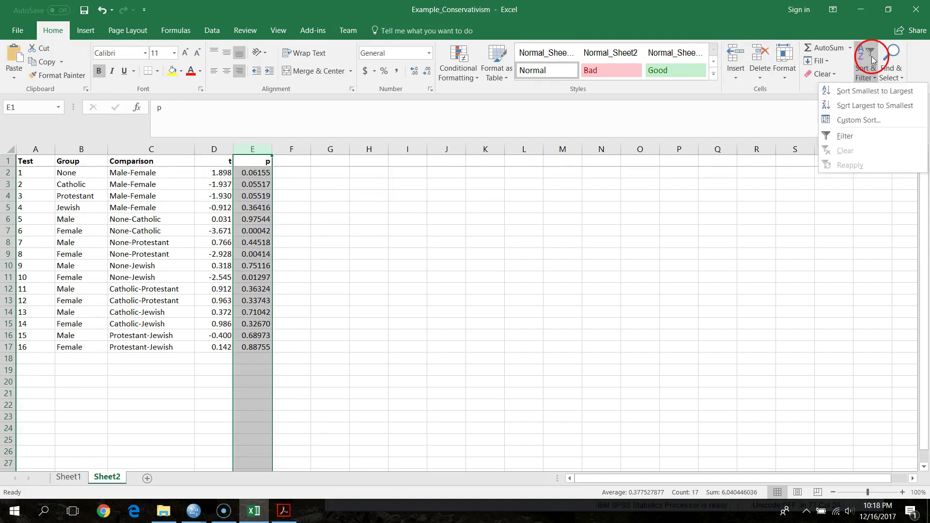
{"action": "left_click", "coordinate": [872, 106]}
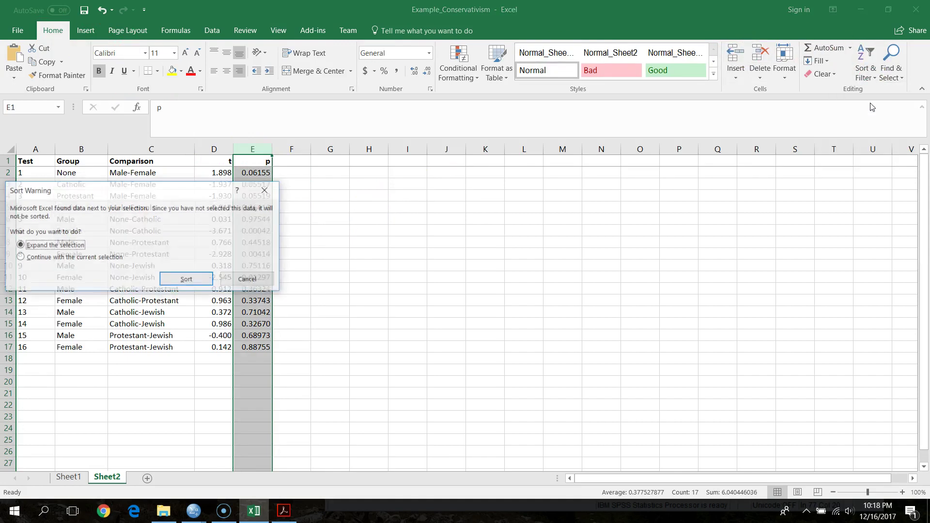
{"action": "left_click", "coordinate": [186, 281]}
{"action": "left_click", "coordinate": [328, 218]}
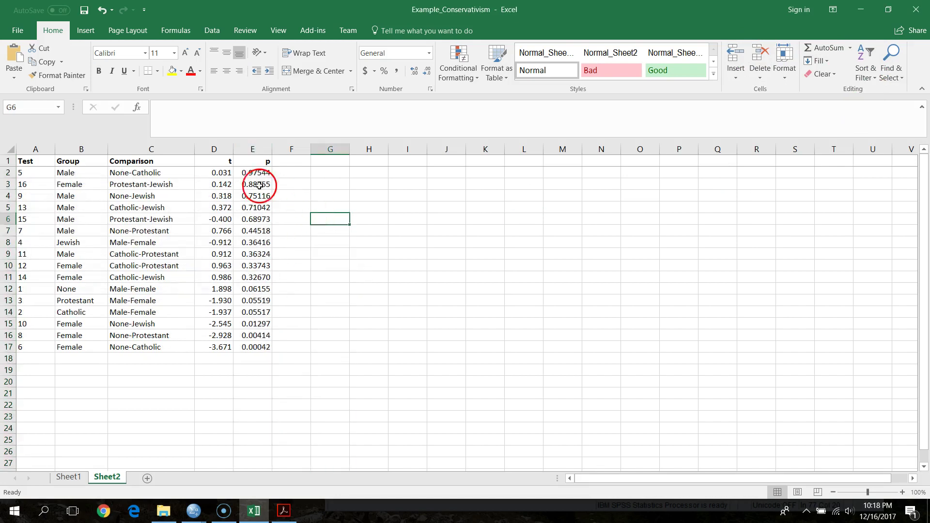
Examine how the t values change down the sorted table as the p values get smaller
{"action": "left_click", "coordinate": [259, 174]}
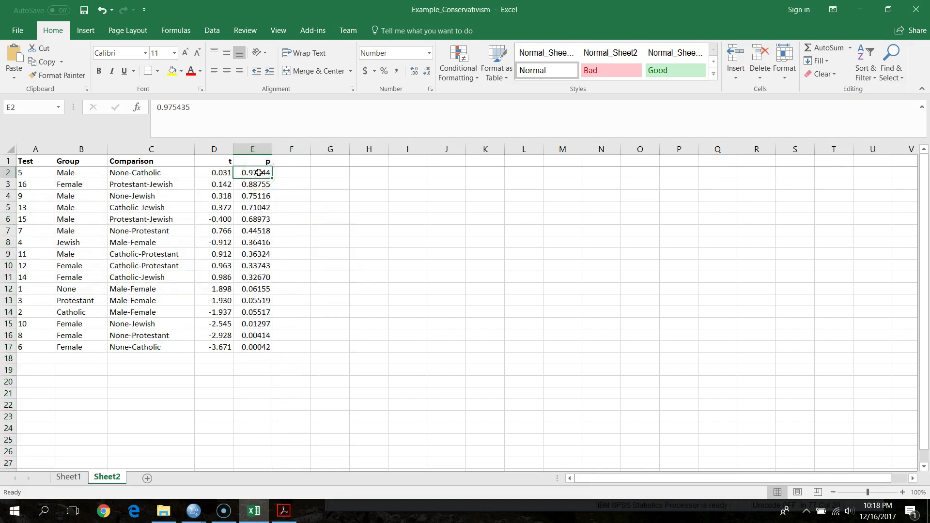
{"action": "key", "text": "Left"}
{"action": "key", "text": "Right"}
{"action": "key", "text": "Left"}
{"action": "key", "text": "Right"}
{"action": "key", "text": "Left"}
{"action": "key", "text": "Down"}
{"action": "key", "text": "Down"}
{"action": "key", "text": "Down"}
{"action": "key", "text": "Down"}
{"action": "key", "text": "Down"}
{"action": "key", "text": "Down"}
{"action": "key", "text": "Down"}
{"action": "key", "text": "Down"}
{"action": "key", "text": "Down"}
{"action": "key", "text": "Down"}
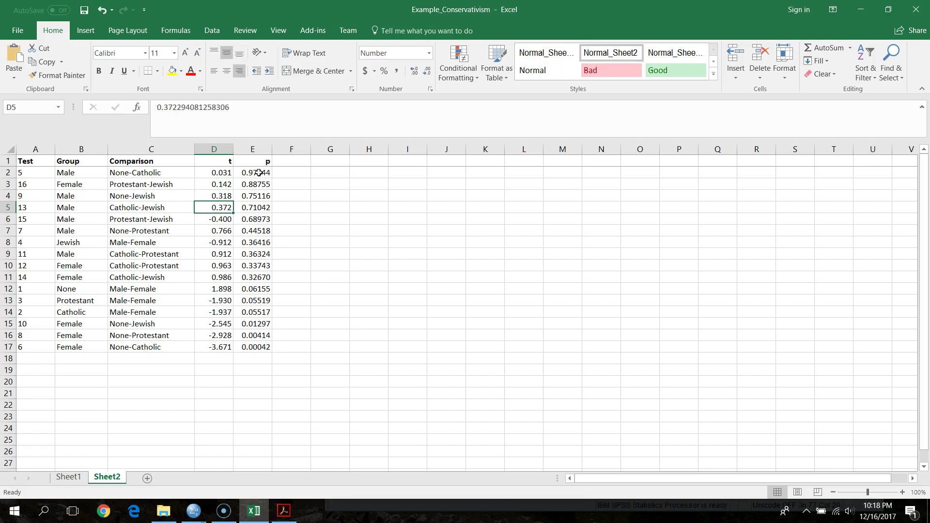
{"action": "key", "text": "Down"}
{"action": "key", "text": "Down"}
{"action": "key", "text": "Down"}
{"action": "key", "text": "Down"}
{"action": "key", "text": "Down"}
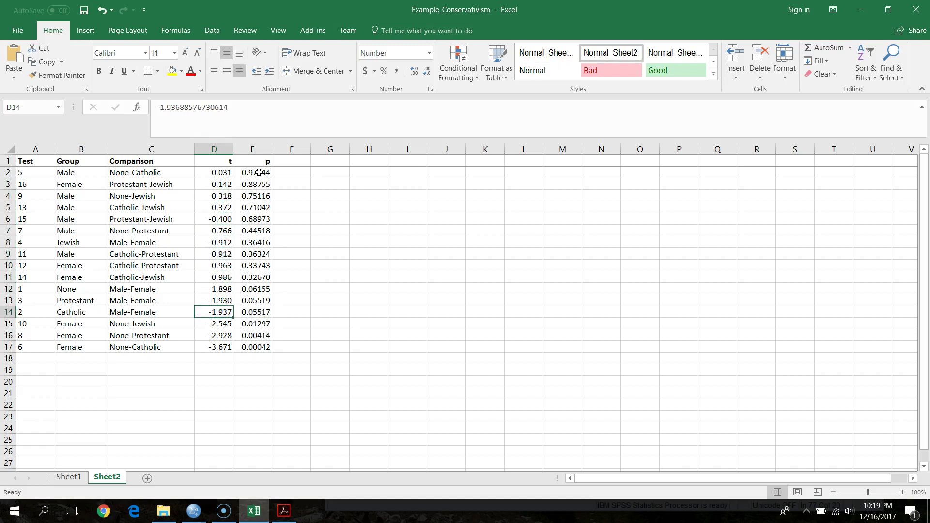
{"action": "key", "text": "Up"}
{"action": "key", "text": "Up"}
{"action": "key", "text": "Up"}
{"action": "key", "text": "Up"}
{"action": "key", "text": "Up"}
{"action": "key", "text": "Up"}
{"action": "key", "text": "Up"}
{"action": "key", "text": "Up"}
{"action": "key", "text": "Up"}
{"action": "key", "text": "Up"}
{"action": "key", "text": "Up"}
{"action": "key", "text": "Up"}
{"action": "key", "text": "Up"}
{"action": "key", "text": "Up"}
{"action": "key", "text": "Up"}
{"action": "key", "text": "Up"}
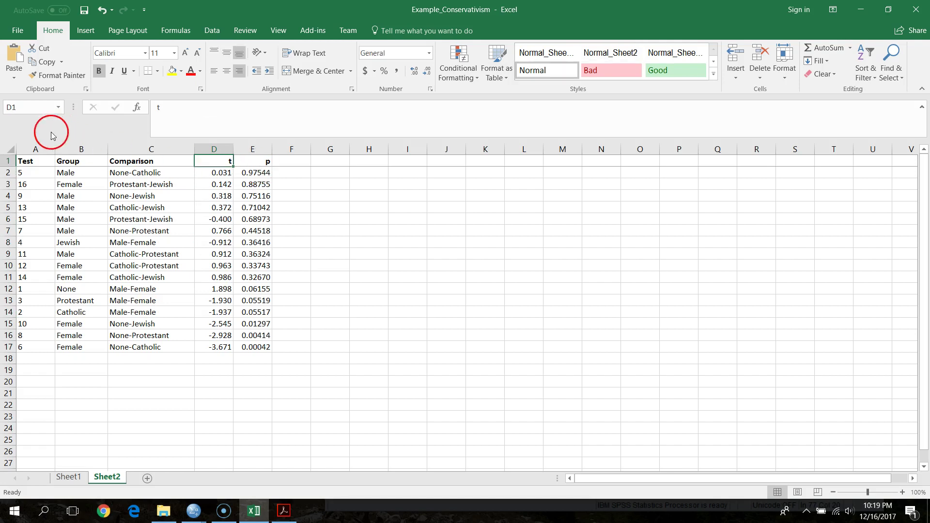
Insert a new column before Test and give it the bold header Index
{"action": "right_click", "coordinate": [30, 150]}
{"action": "left_click", "coordinate": [55, 232]}
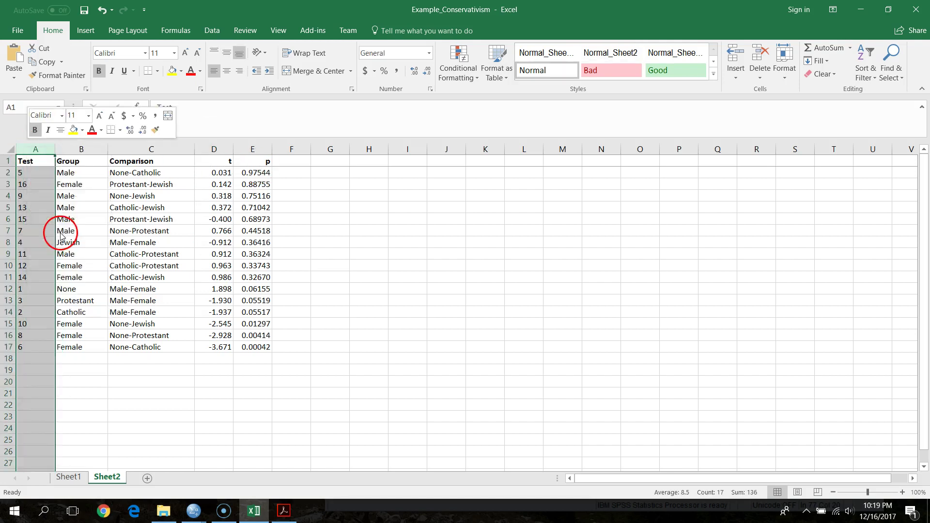
{"action": "left_click", "coordinate": [37, 162]}
{"action": "type", "text": "Index"}
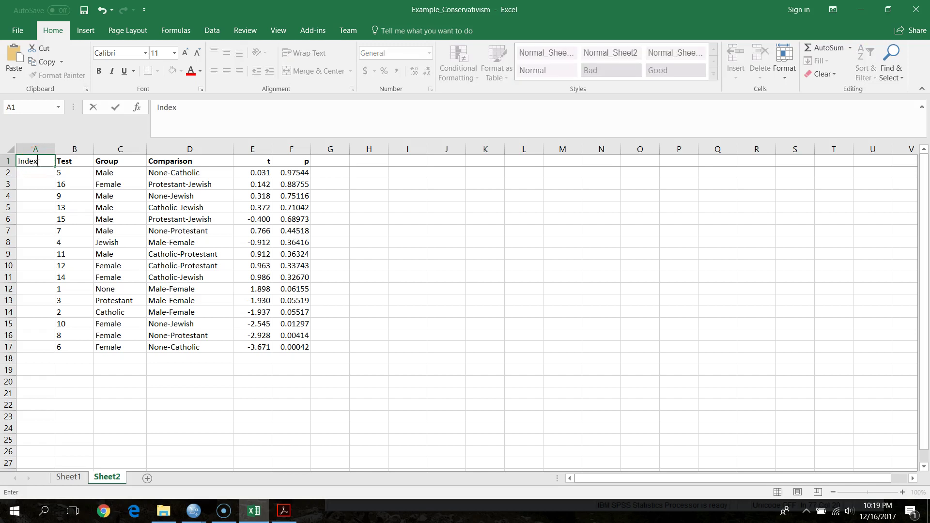
{"action": "key", "text": "Return"}
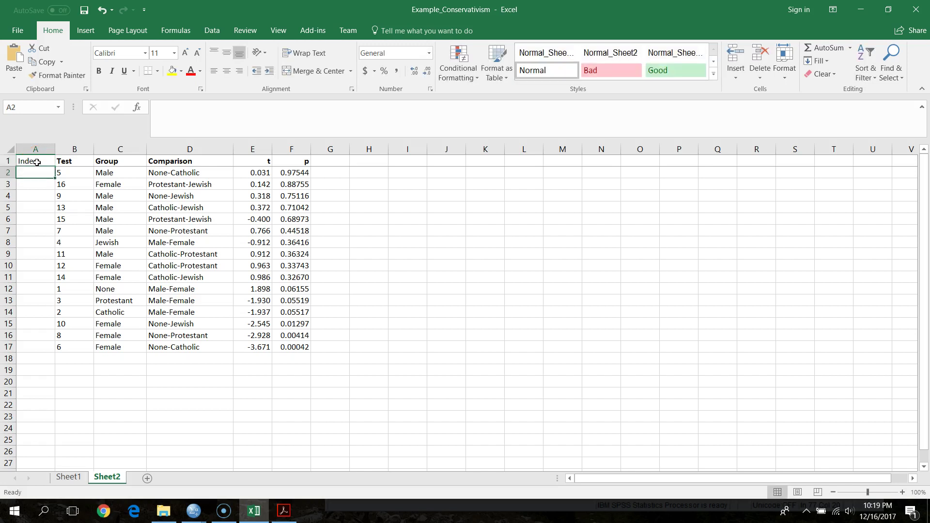
{"action": "key", "text": "ctrl+b"}
Number the tests in the Index column in descending order, entering 16, 15 and 14 and filling the series down to 1
{"action": "left_click", "coordinate": [44, 175]}
{"action": "type", "text": "16"}
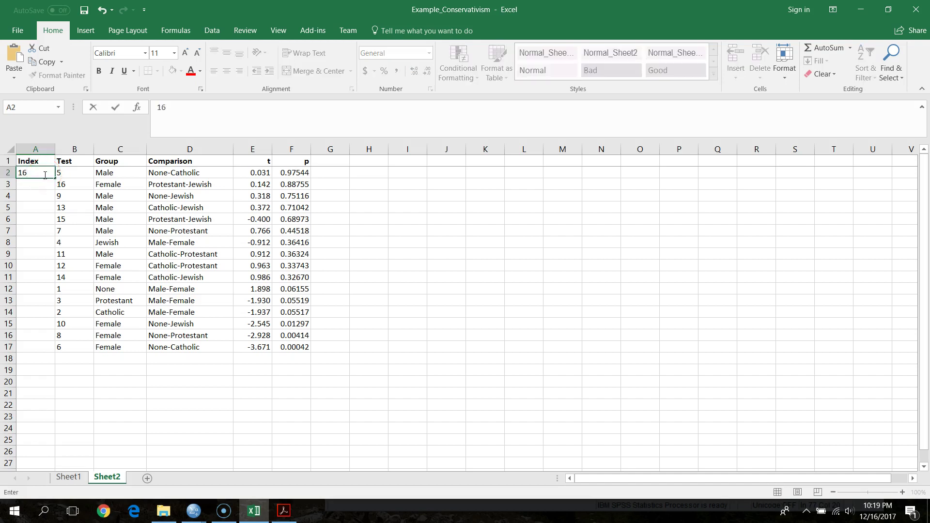
{"action": "key", "text": "Return"}
{"action": "type", "text": "15"}
{"action": "key", "text": "Return"}
{"action": "type", "text": "14"}
{"action": "key", "text": "Return"}
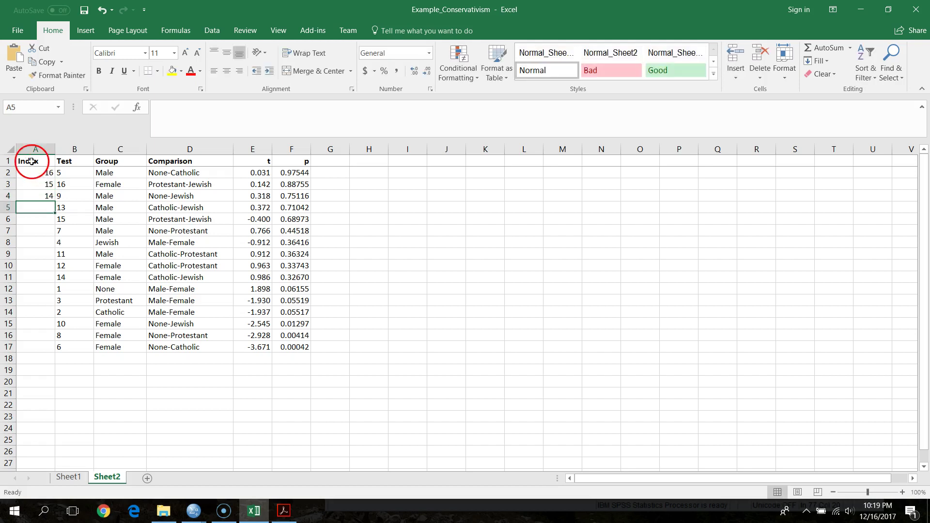
{"action": "left_click", "coordinate": [44, 173]}
{"action": "left_click_drag", "start_coordinate": [55, 177], "coordinate": [44, 357]}
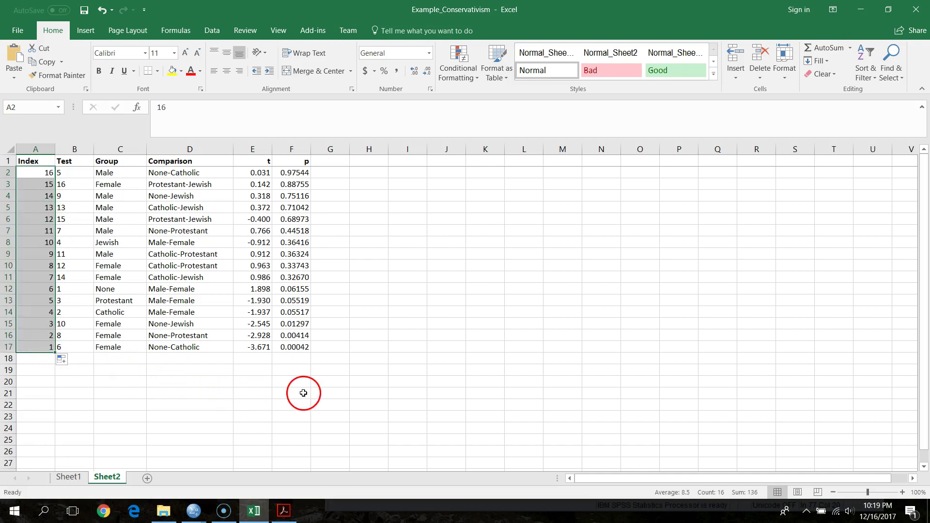
{"action": "left_click", "coordinate": [433, 322]}
{"action": "left_click", "coordinate": [338, 174]}
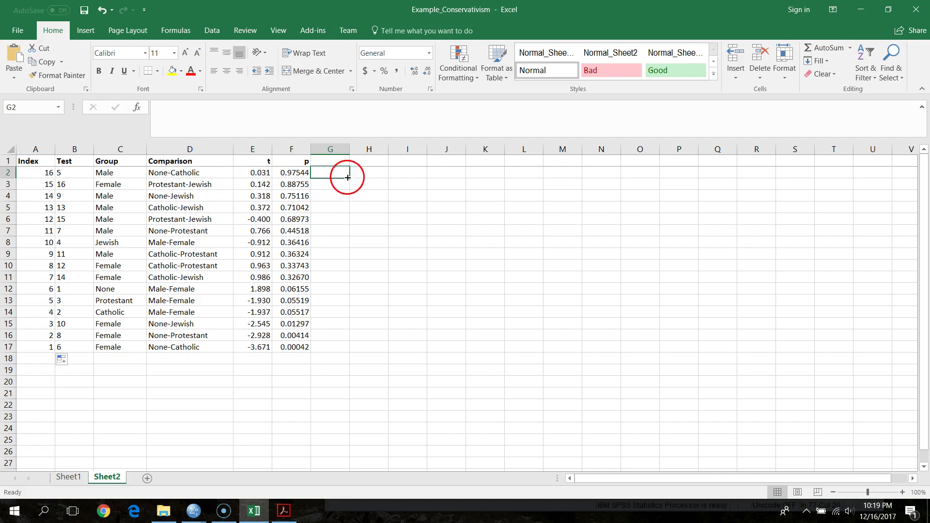
{"action": "left_click", "coordinate": [336, 194]}
{"action": "left_click", "coordinate": [337, 229]}
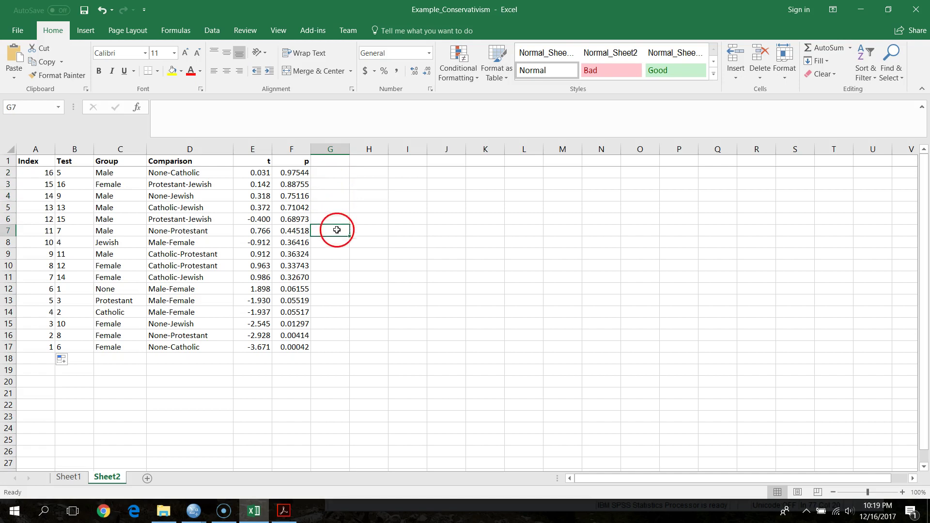
{"action": "left_click", "coordinate": [335, 255]}
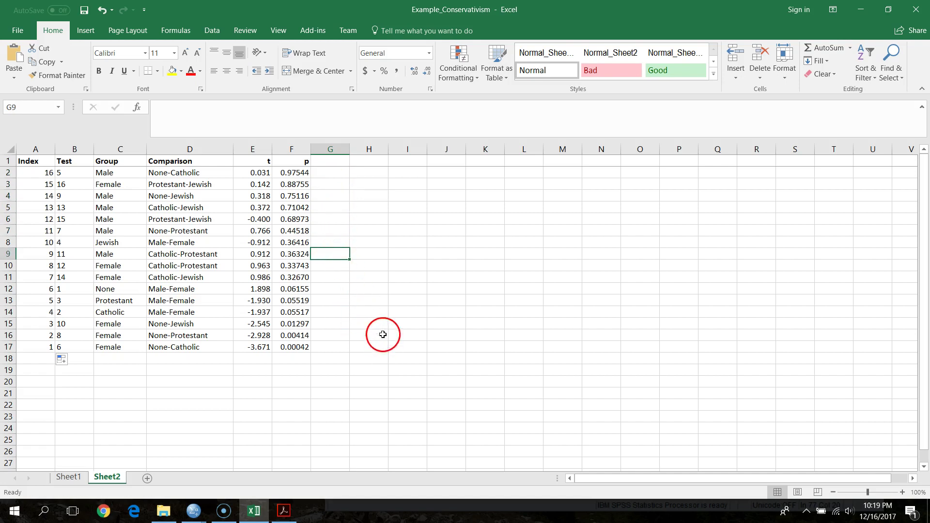
Enter the formula =A2/16*.05 in cell G2, the first row beside the p column
{"action": "left_click", "coordinate": [332, 174]}
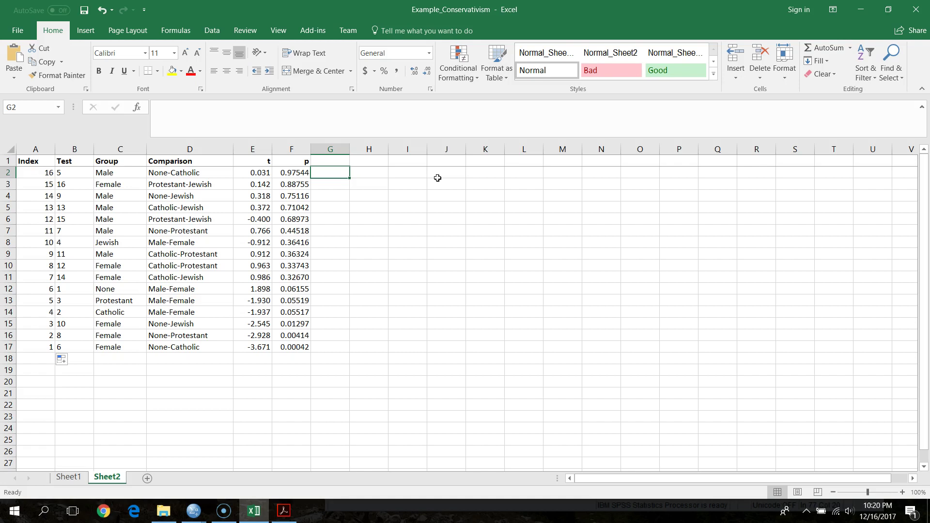
{"action": "left_click", "coordinate": [39, 173]}
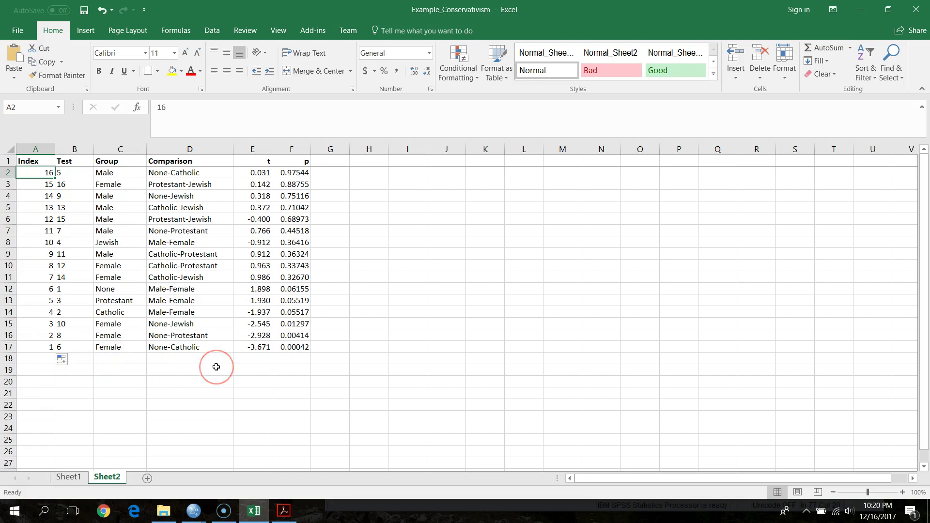
{"action": "left_click", "coordinate": [338, 172]}
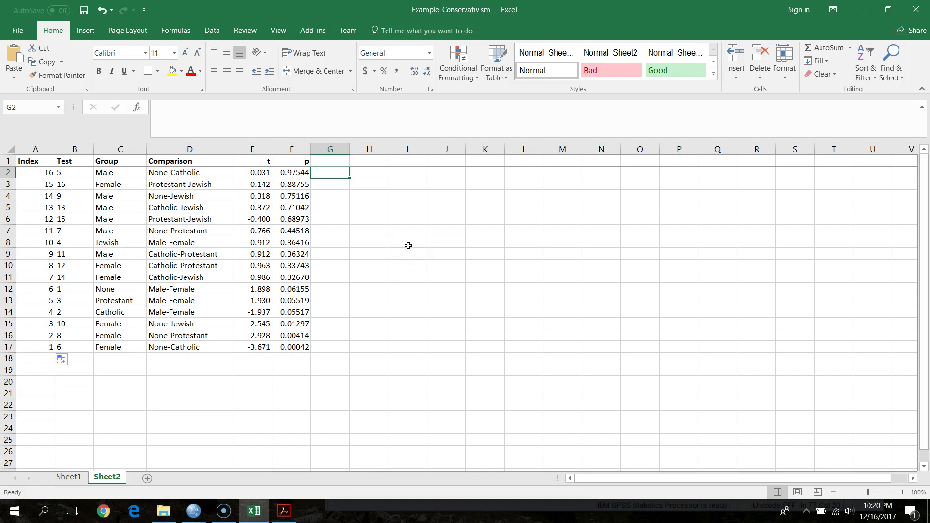
{"action": "type", "text": "="}
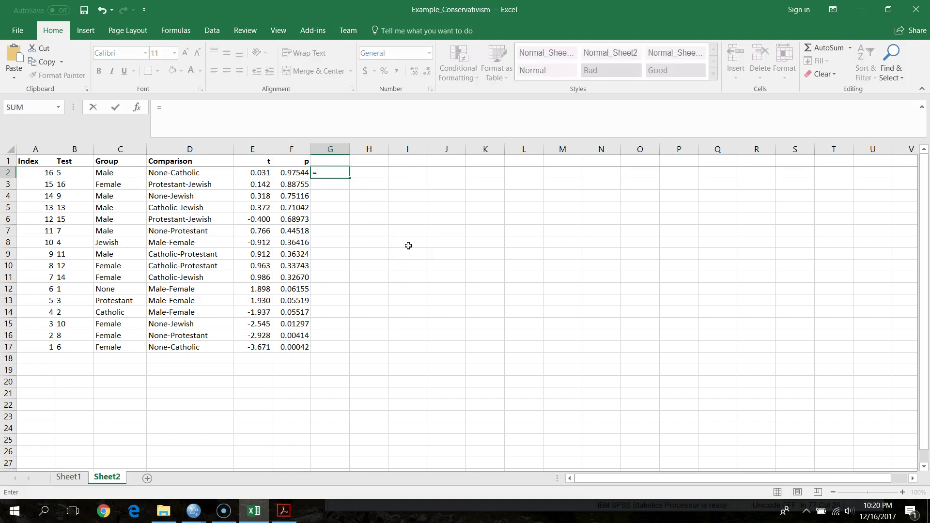
{"action": "left_click", "coordinate": [40, 175]}
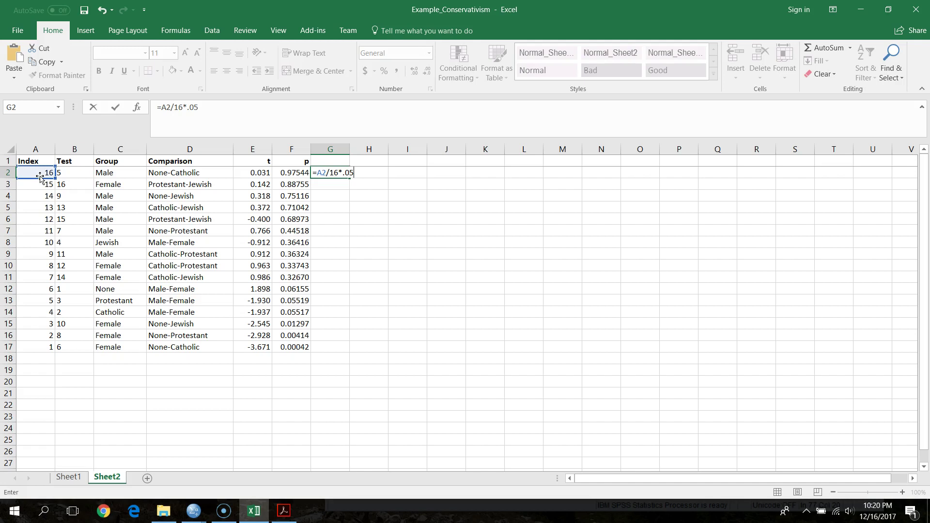
{"action": "key", "text": "Return"}
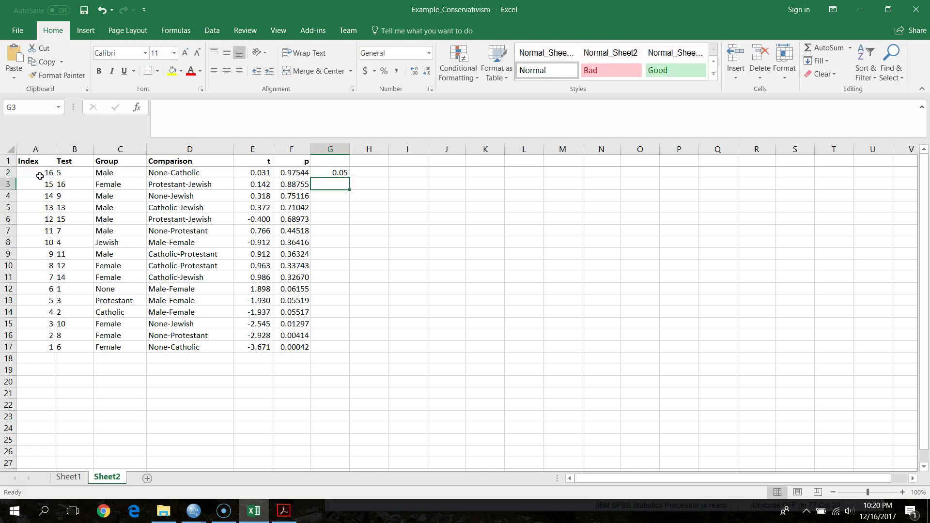
Give column G the header BH and right-align it
{"action": "left_click", "coordinate": [334, 163]}
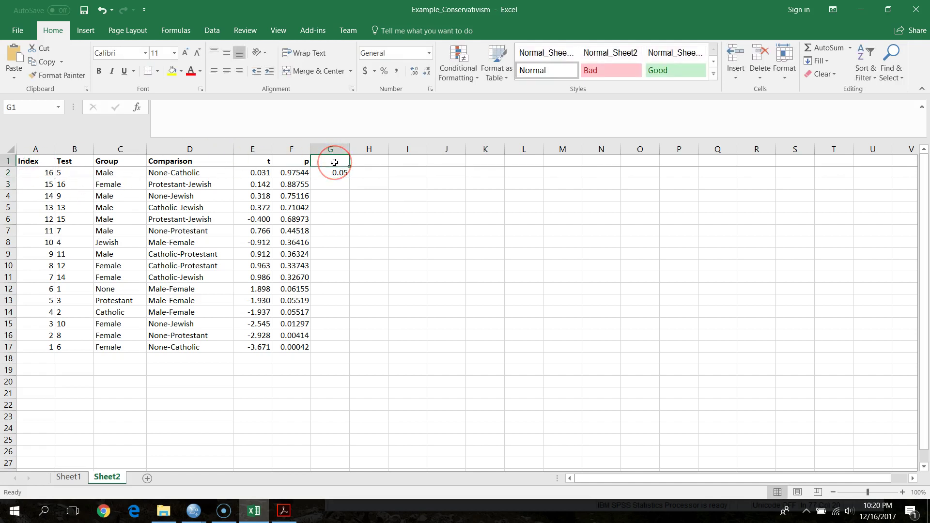
{"action": "type", "text": "BH"}
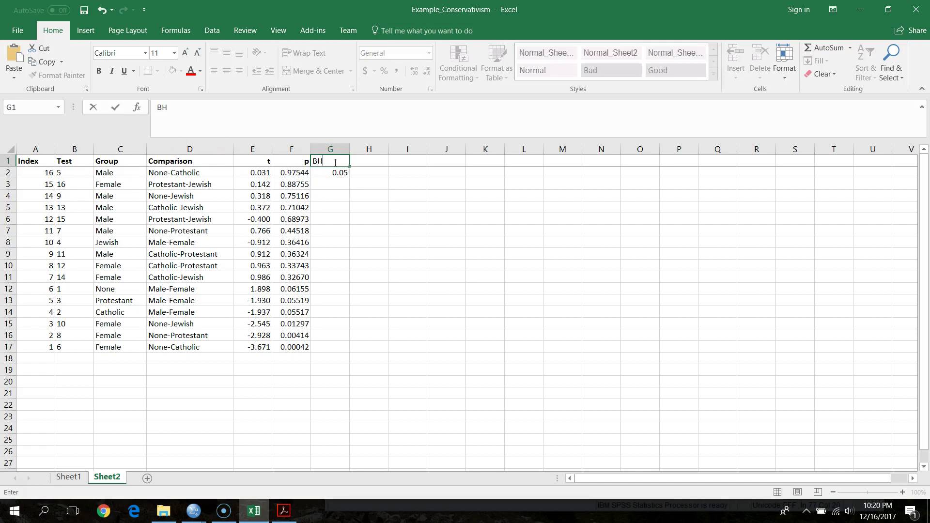
{"action": "key", "text": "Return"}
{"action": "left_click", "coordinate": [334, 162]}
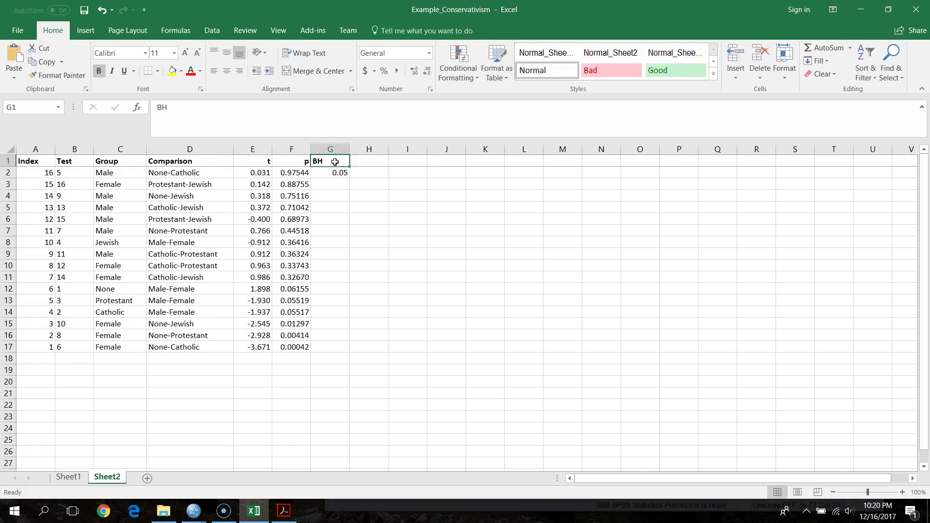
{"action": "left_click", "coordinate": [239, 71]}
{"action": "left_click", "coordinate": [375, 217]}
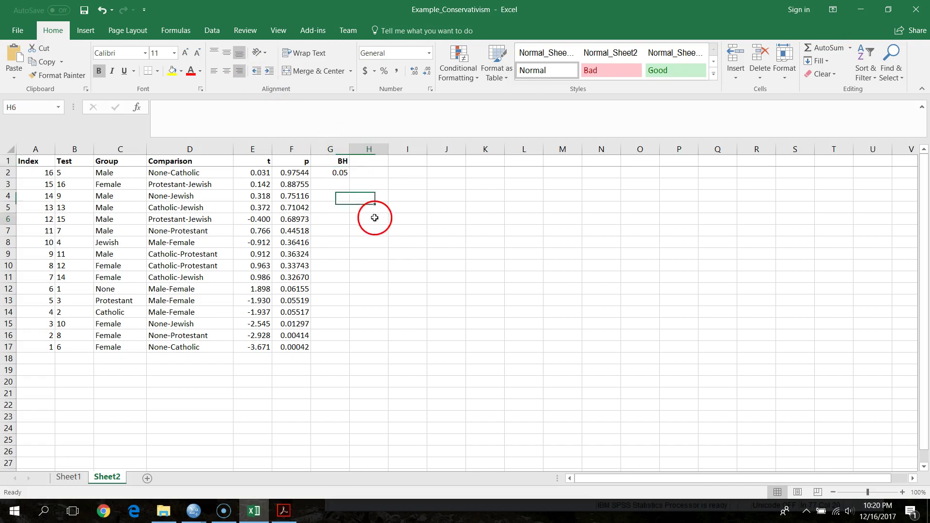
Format cells G2 to G17 as Number with 5 decimal places
{"action": "left_click", "coordinate": [334, 172]}
{"action": "left_click_drag", "start_coordinate": [335, 173], "coordinate": [329, 347]}
{"action": "right_click", "coordinate": [331, 310]}
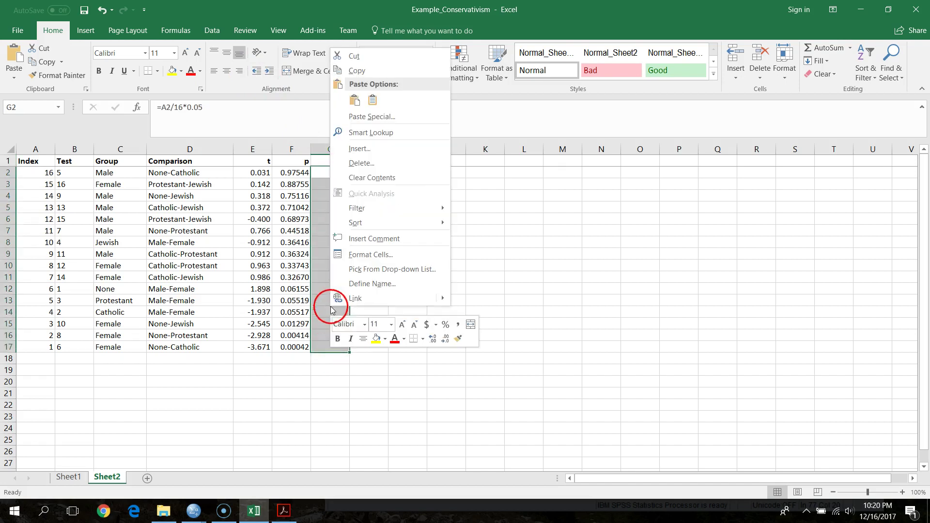
{"action": "left_click", "coordinate": [390, 256]}
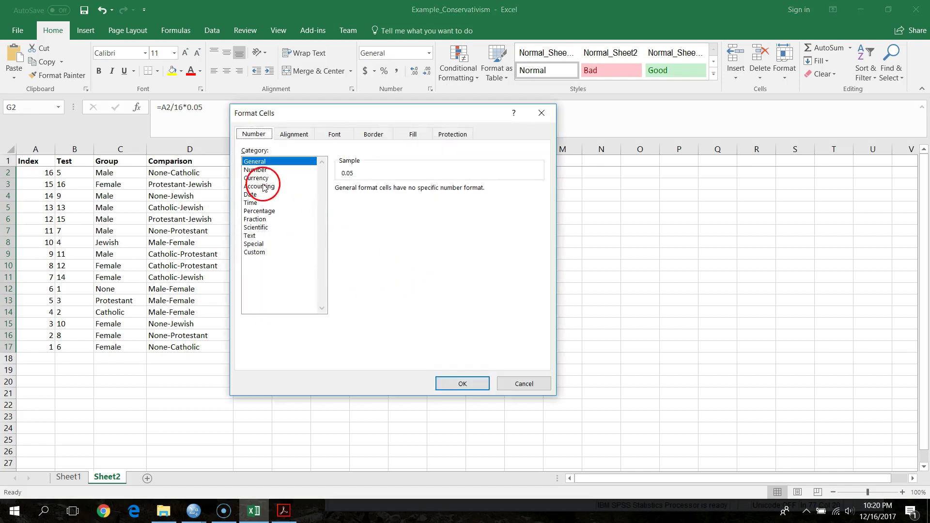
{"action": "left_click", "coordinate": [255, 170]}
{"action": "left_click", "coordinate": [419, 186]}
{"action": "left_click", "coordinate": [420, 186]}
{"action": "left_click", "coordinate": [420, 186]}
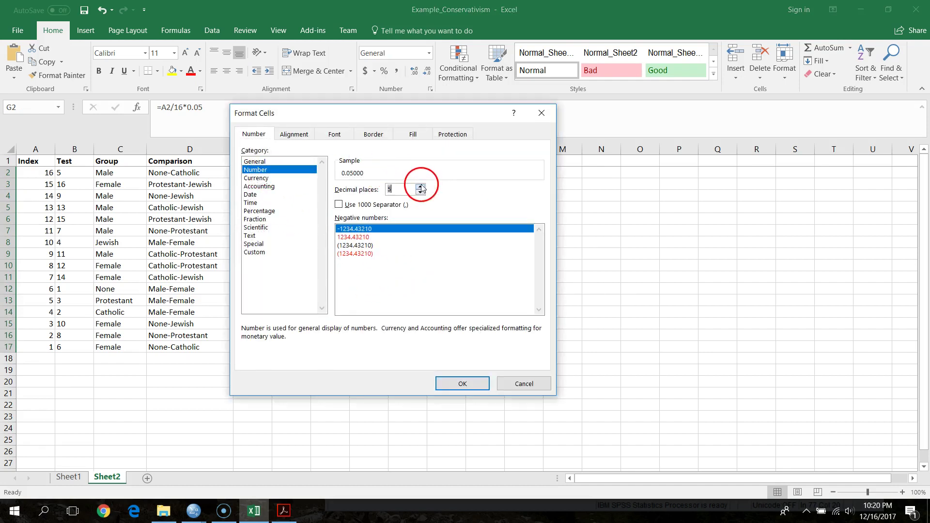
{"action": "left_click", "coordinate": [460, 381]}
{"action": "left_click", "coordinate": [422, 379]}
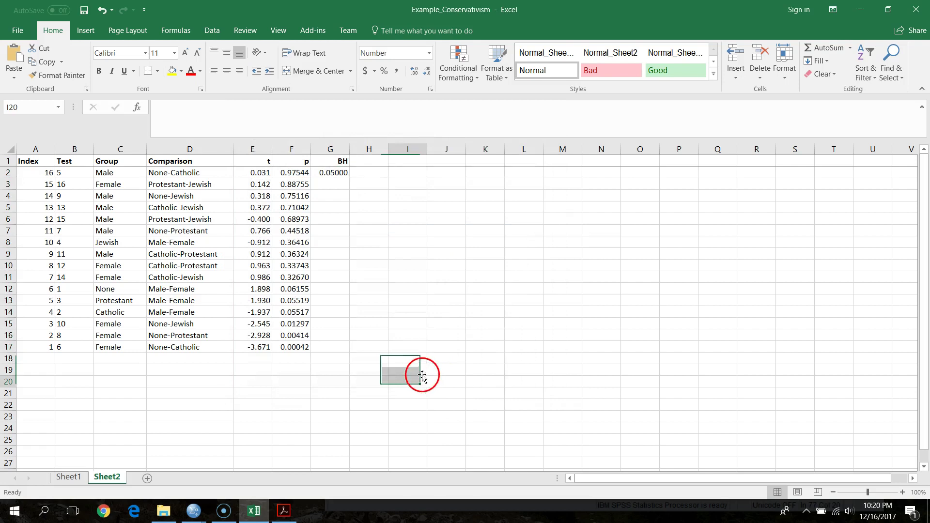
Fill the BH formula from G2 down to G17
{"action": "left_click", "coordinate": [344, 177]}
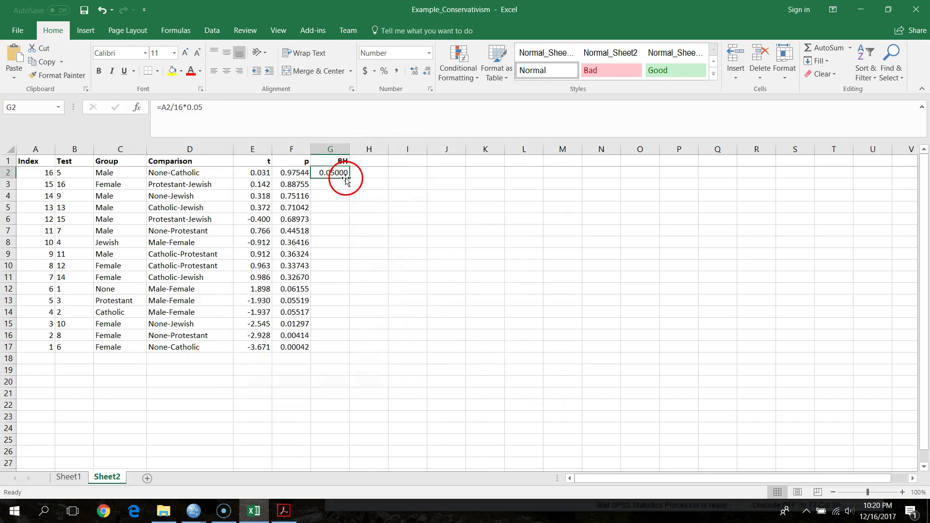
{"action": "left_click_drag", "start_coordinate": [349, 178], "coordinate": [334, 349]}
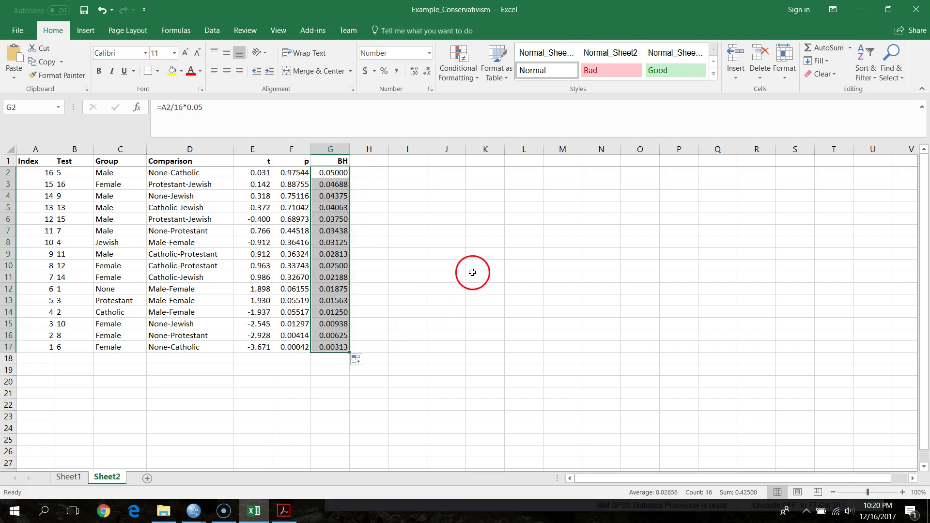
{"action": "left_click", "coordinate": [409, 199]}
Examine how the cell reference in the BH formula changes from G2 down to G9
{"action": "left_click", "coordinate": [321, 172]}
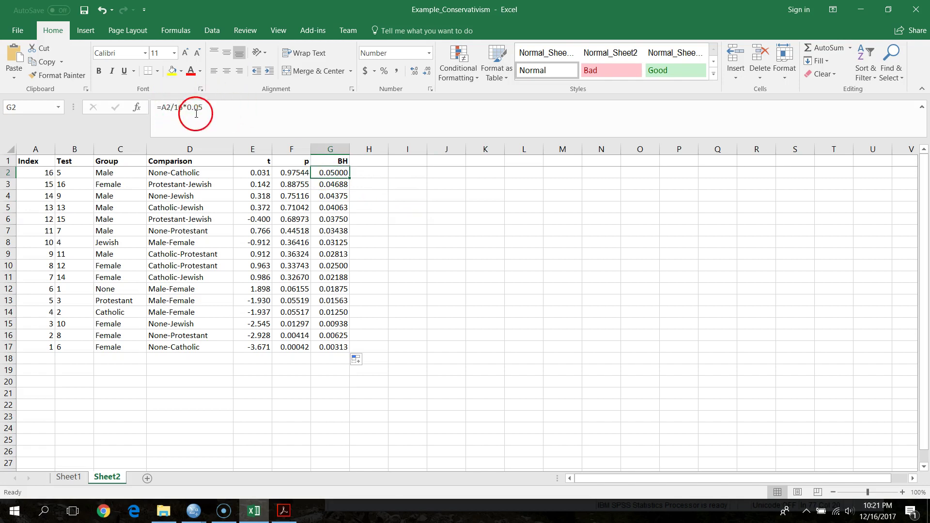
{"action": "key", "text": "Down"}
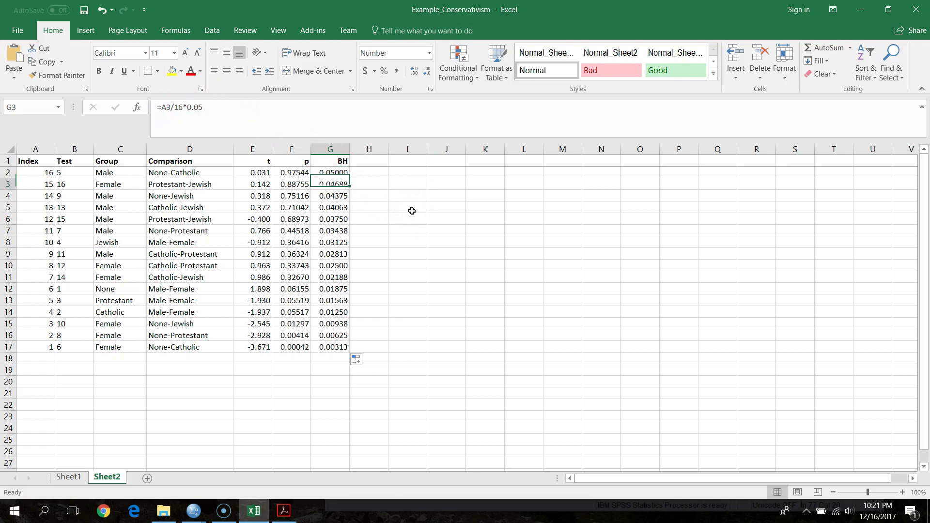
{"action": "key", "text": "Down"}
{"action": "key", "text": "Down"}
{"action": "key", "text": "Down"}
{"action": "key", "text": "Down"}
{"action": "key", "text": "Down"}
{"action": "key", "text": "Down"}
Check the BH formula in row 9 against that row's Index value, and inspect the formulas down to row 13
{"action": "left_click", "coordinate": [234, 109]}
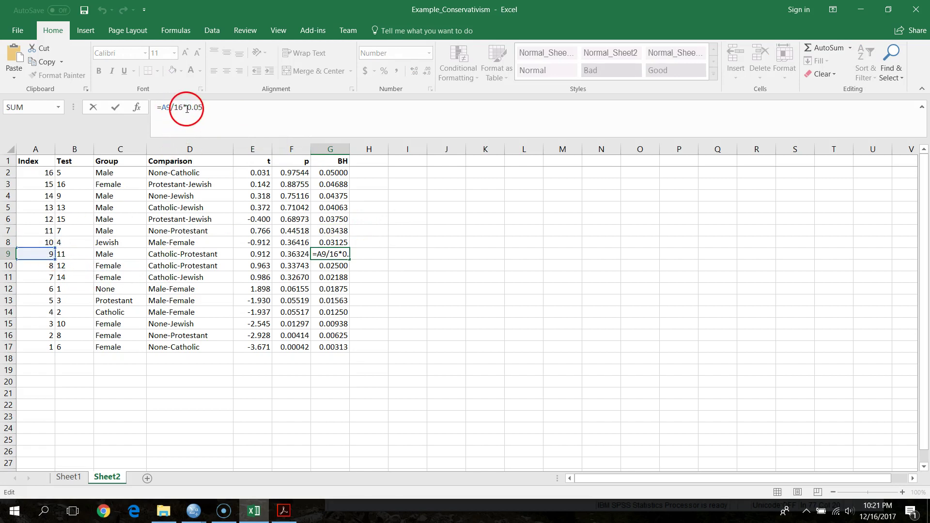
{"action": "key", "text": "Return"}
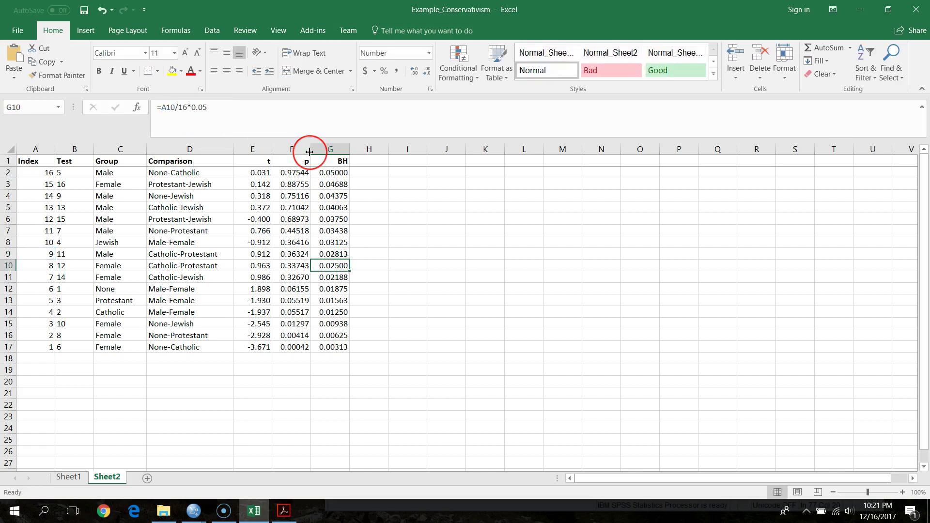
{"action": "key", "text": "Up"}
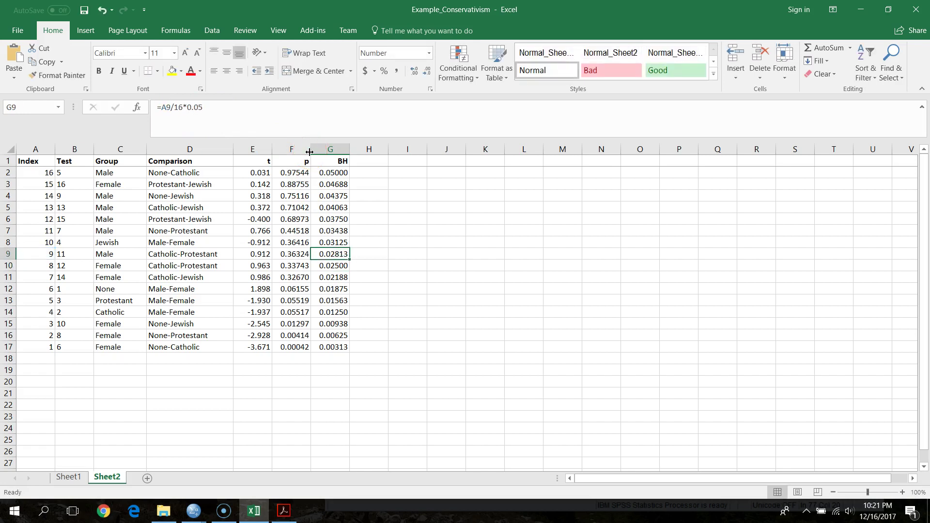
{"action": "key", "text": "Left"}
{"action": "key", "text": "Left"}
{"action": "key", "text": "Left"}
{"action": "key", "text": "Left"}
{"action": "key", "text": "Left"}
{"action": "key", "text": "Left"}
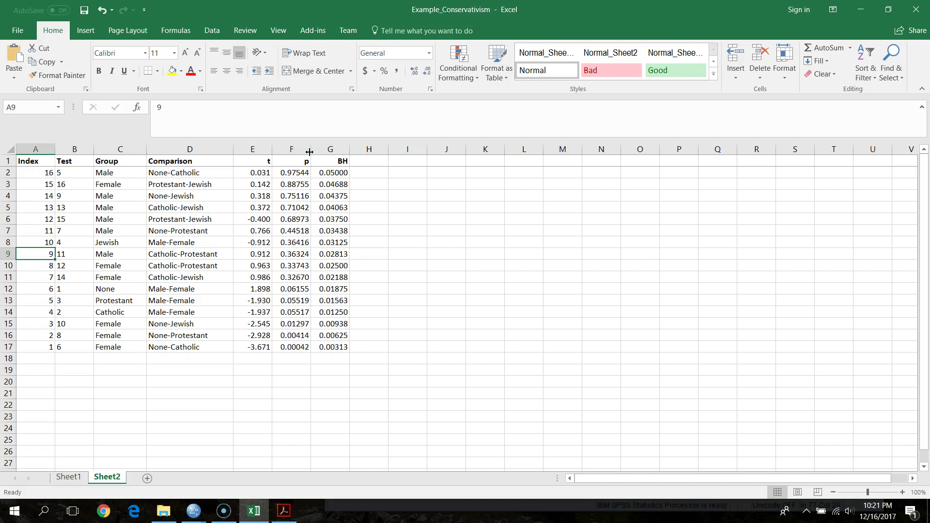
{"action": "key", "text": "Right"}
{"action": "key", "text": "Right"}
{"action": "key", "text": "Right"}
{"action": "key", "text": "Right"}
{"action": "key", "text": "Right"}
{"action": "key", "text": "Right"}
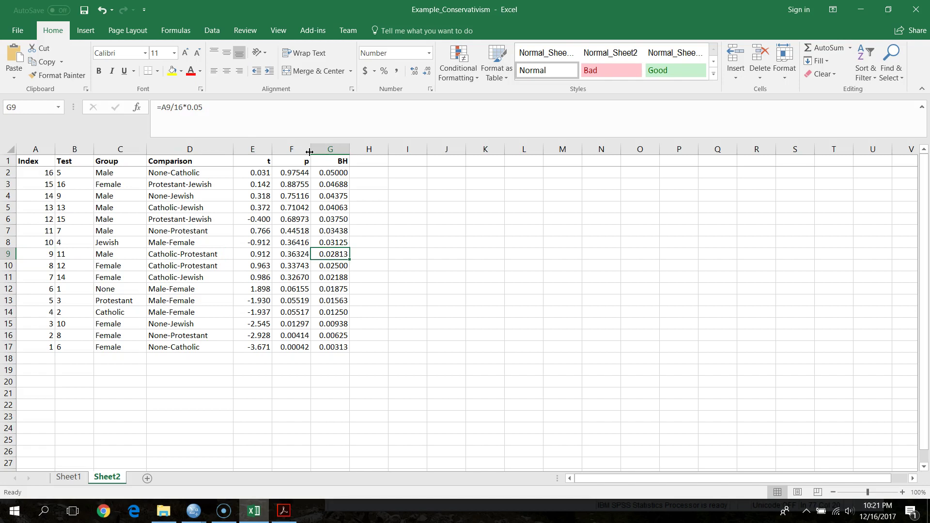
{"action": "key", "text": "Down"}
{"action": "key", "text": "Down"}
{"action": "key", "text": "Down"}
{"action": "key", "text": "Down"}
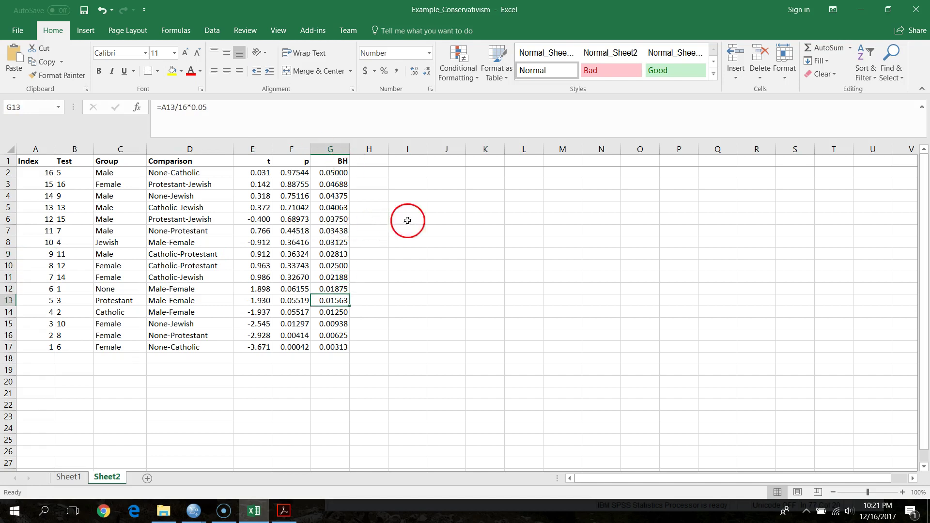
Compare the p value of the female None-Jewish test with its BH threshold in row 15
{"action": "left_click", "coordinate": [443, 220]}
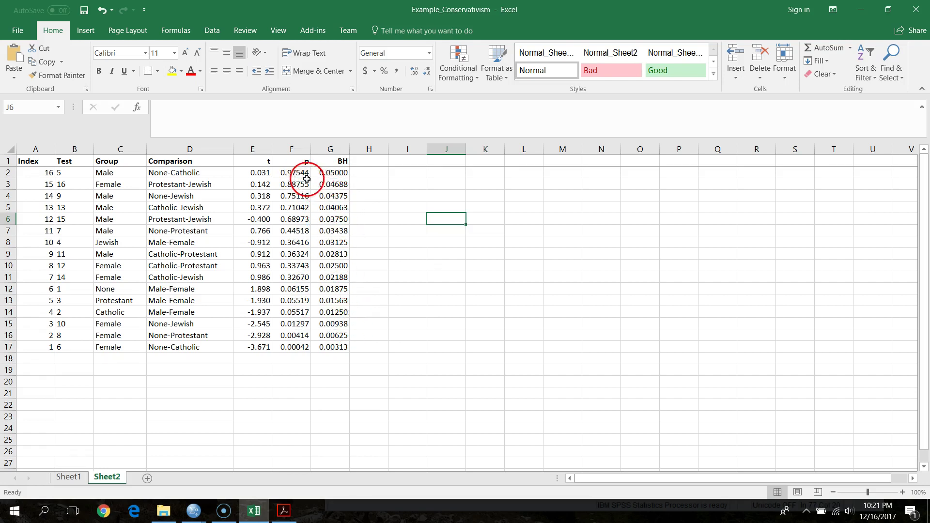
{"action": "left_click", "coordinate": [294, 323]}
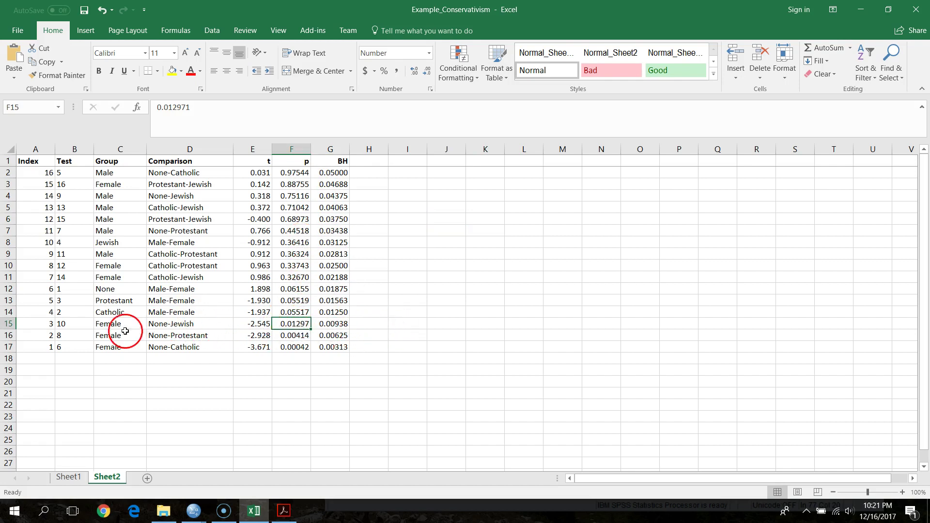
{"action": "left_click_drag", "start_coordinate": [51, 325], "coordinate": [331, 324]}
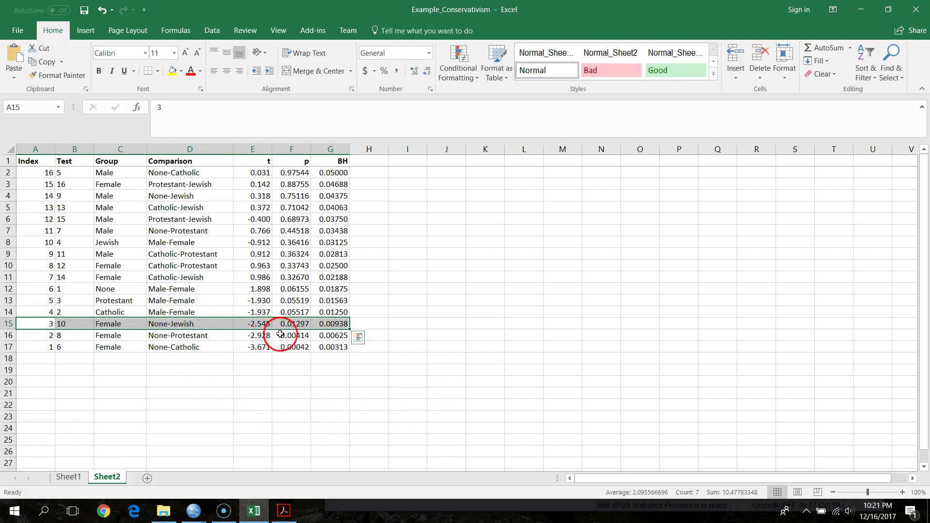
{"action": "left_click", "coordinate": [294, 325]}
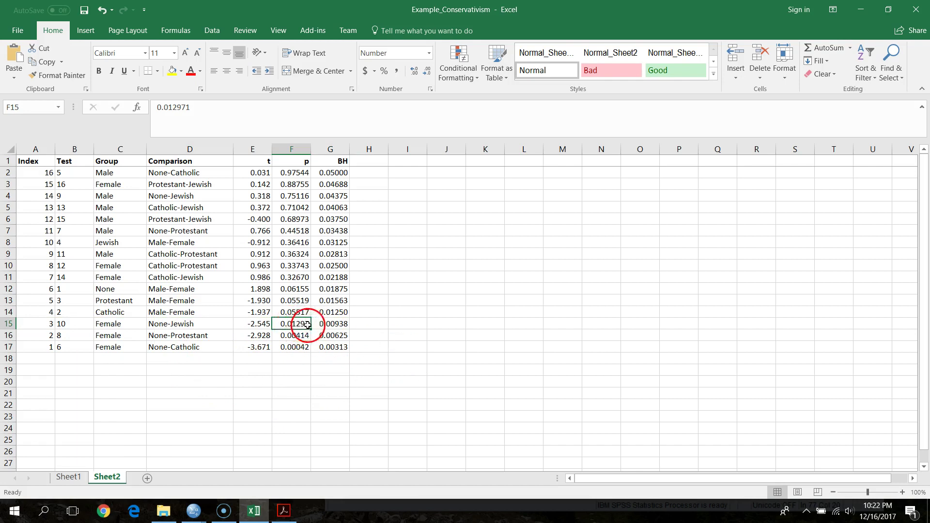
{"action": "left_click", "coordinate": [342, 323]}
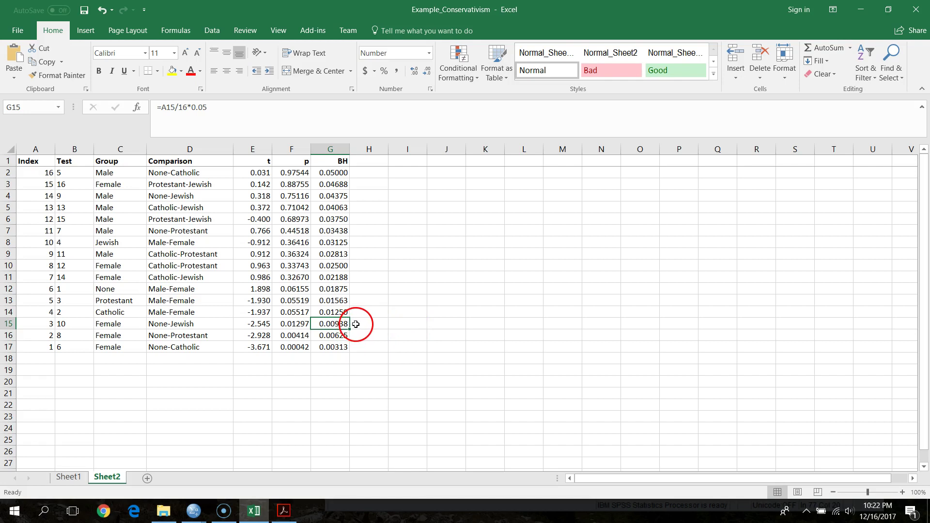
{"action": "left_click_drag", "start_coordinate": [290, 323], "coordinate": [345, 325]}
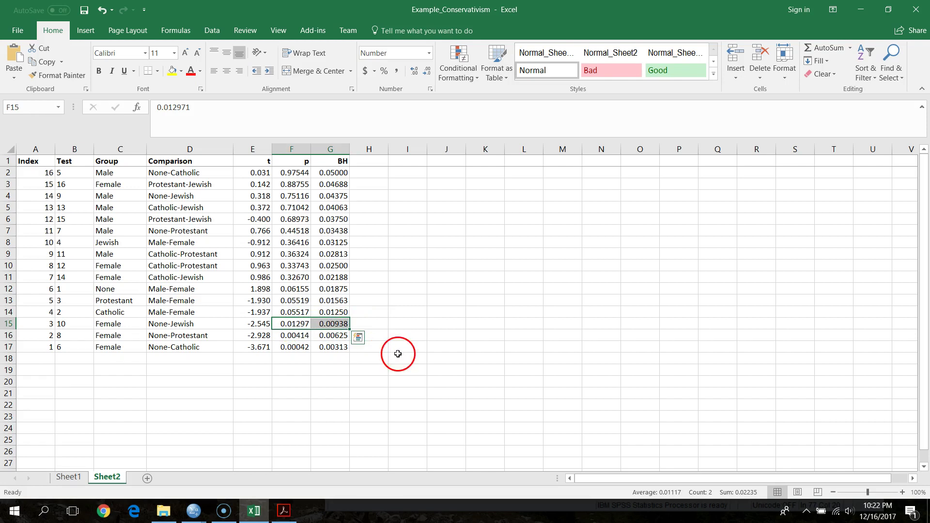
{"action": "left_click", "coordinate": [378, 367]}
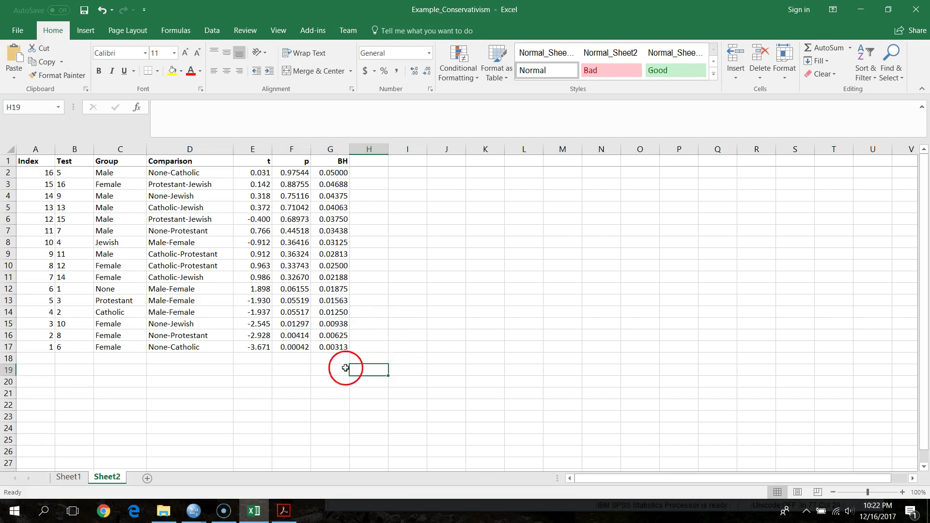
Highlight the female None-Protestant and None-Catholic rows, A16 to G17, in yellow and review their group and comparison entries
{"action": "left_click_drag", "start_coordinate": [36, 335], "coordinate": [328, 344]}
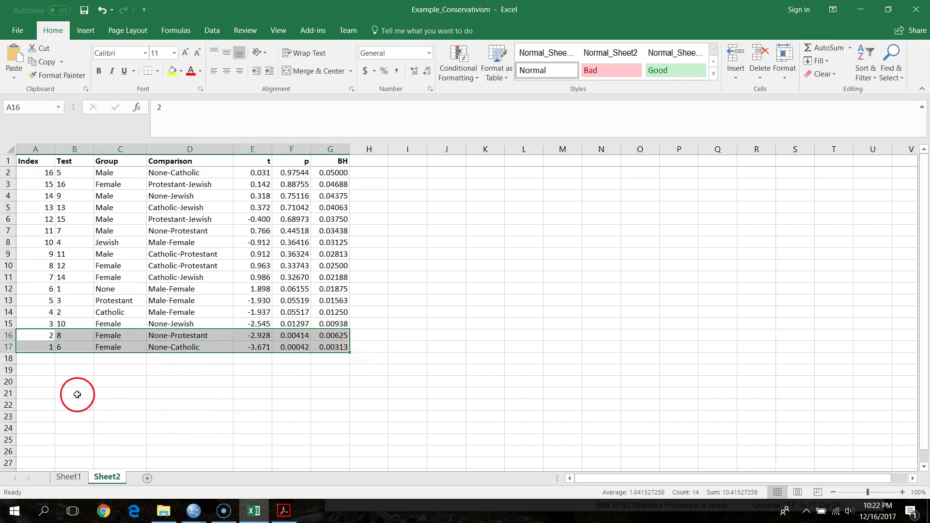
{"action": "left_click_drag", "start_coordinate": [152, 349], "coordinate": [153, 343]}
{"action": "left_click_drag", "start_coordinate": [194, 347], "coordinate": [260, 372]}
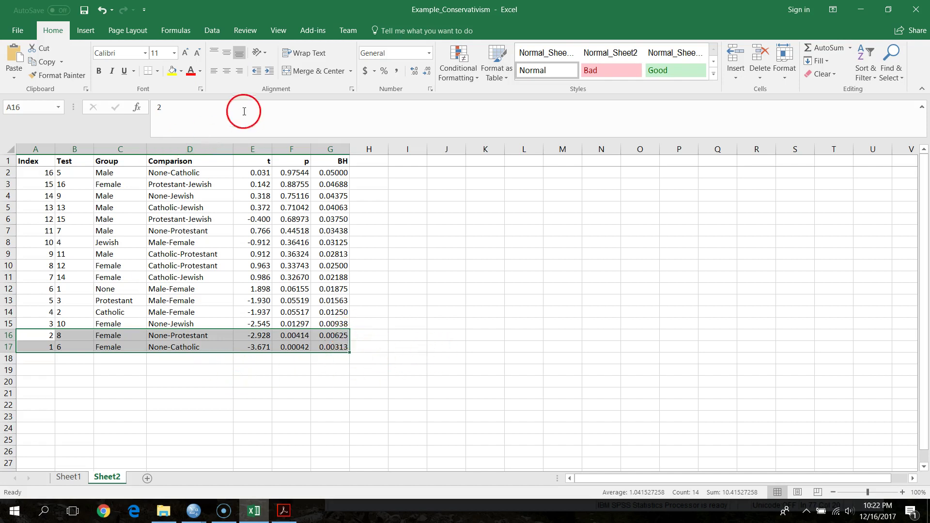
{"action": "left_click", "coordinate": [170, 71]}
{"action": "left_click", "coordinate": [394, 355]}
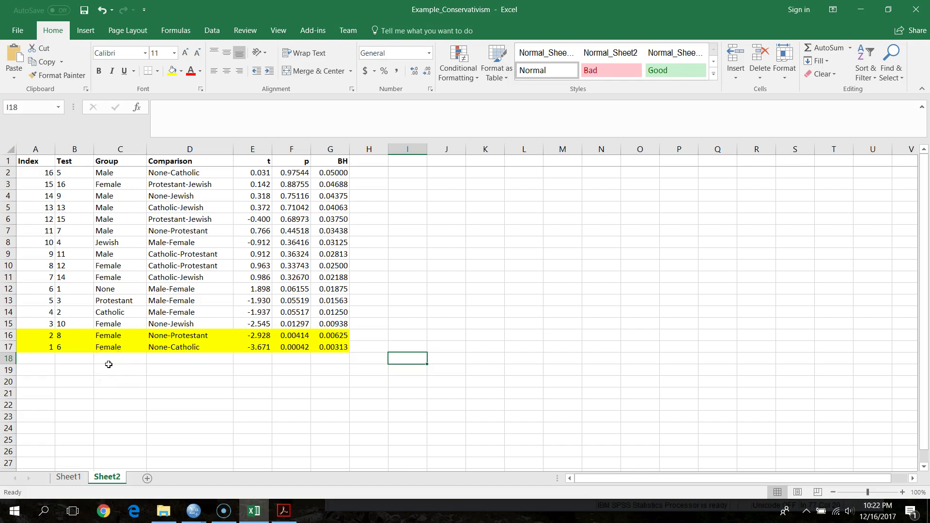
{"action": "left_click_drag", "start_coordinate": [109, 335], "coordinate": [172, 347]}
{"action": "left_click", "coordinate": [157, 375]}
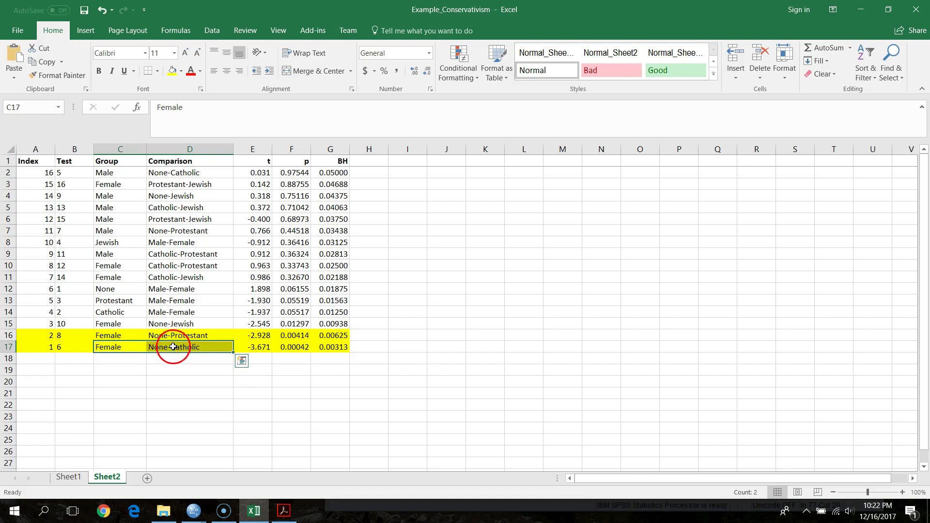
Switch to the SPSS output and examine the conservatism means by gender and religious affiliation for the two highlighted female comparisons
{"action": "left_click", "coordinate": [176, 334]}
{"action": "left_click", "coordinate": [183, 347]}
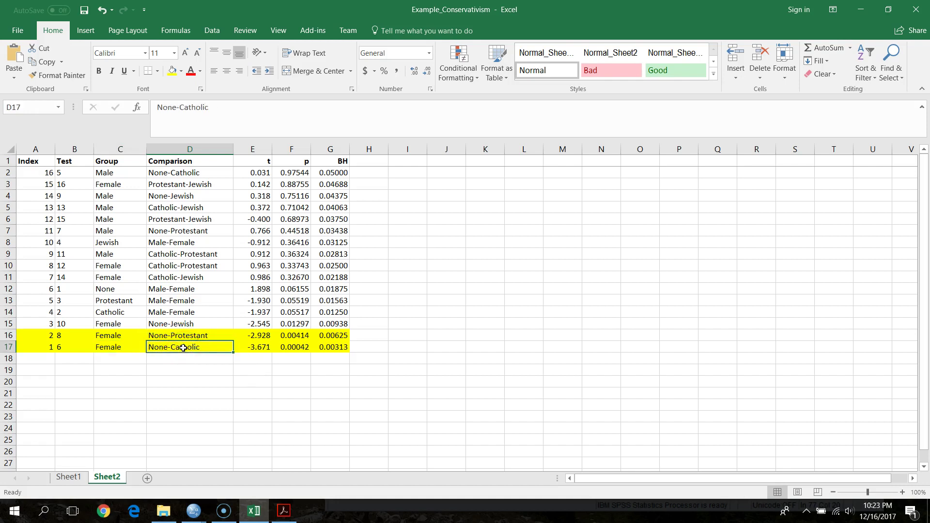
{"action": "left_click", "coordinate": [369, 335]}
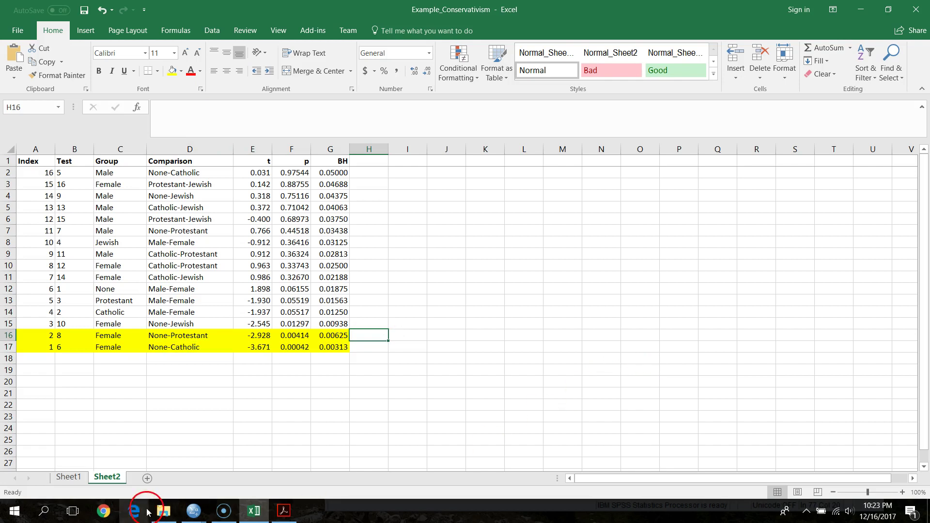
{"action": "left_click", "coordinate": [194, 515]}
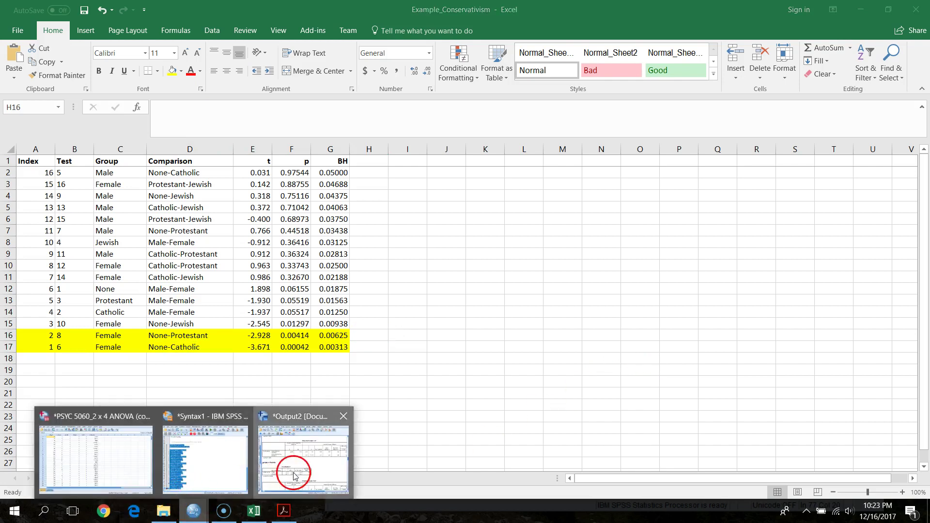
{"action": "left_click", "coordinate": [283, 468]}
{"action": "left_click_drag", "start_coordinate": [599, 244], "coordinate": [594, 119]}
{"action": "scroll", "coordinate": [415, 284], "scroll_direction": "down", "scroll_amount": 8}
{"action": "scroll", "coordinate": [411, 291], "scroll_direction": "up", "scroll_amount": 3}
{"action": "left_click", "coordinate": [141, 138]}
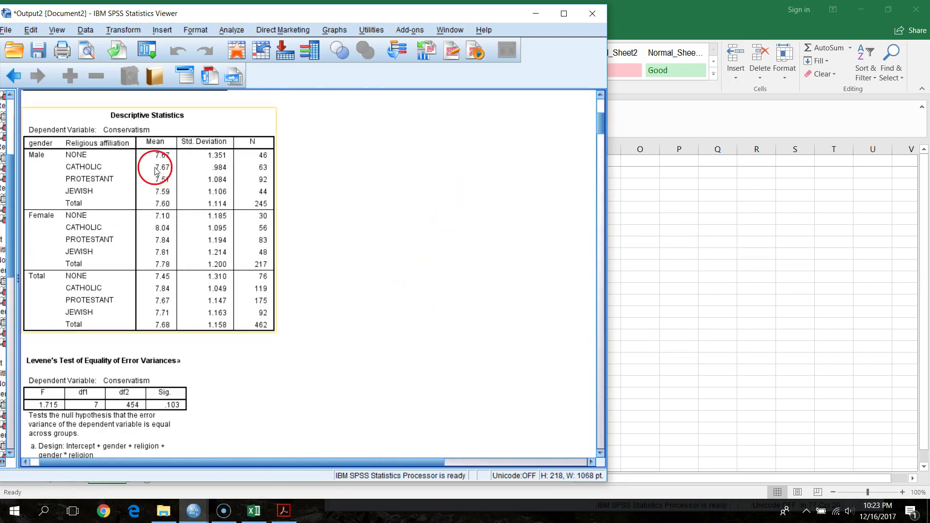
Return to the Excel workbook and record the effect sizes g = .62 in H16 and g = .83 in H17 beside the highlighted rows
{"action": "left_click", "coordinate": [804, 376]}
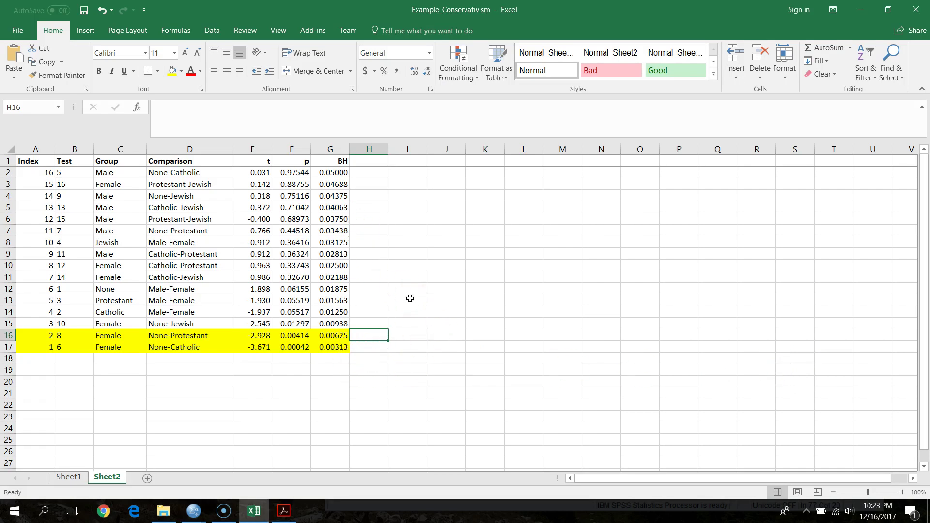
{"action": "type", "text": "g = "}
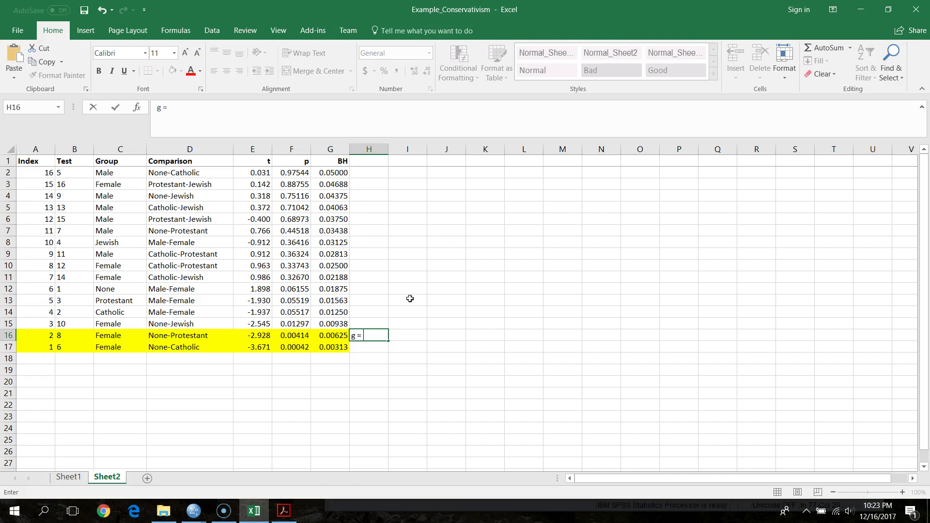
{"action": "type", "text": ".62"}
{"action": "key", "text": "Return"}
{"action": "type", "text": "g = "}
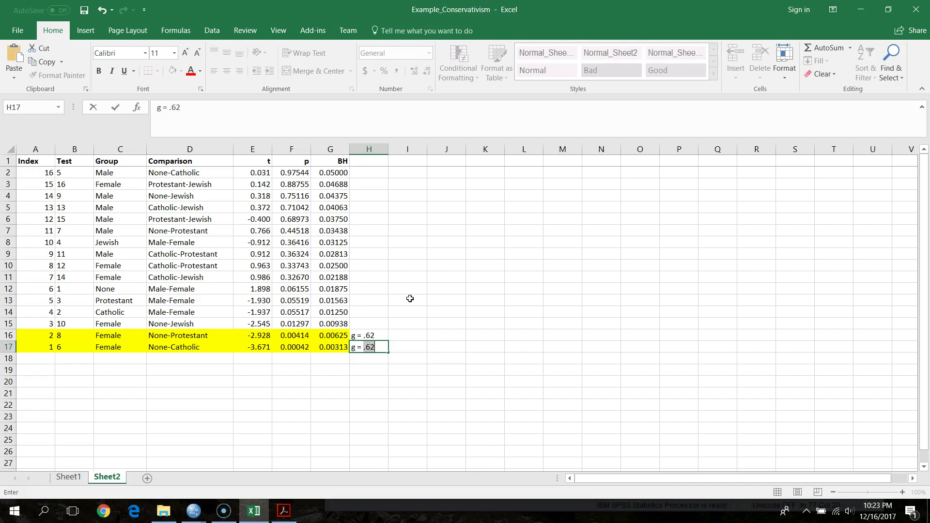
{"action": "type", "text": ".83"}
{"action": "key", "text": "Up"}
{"action": "key", "text": "Up"}
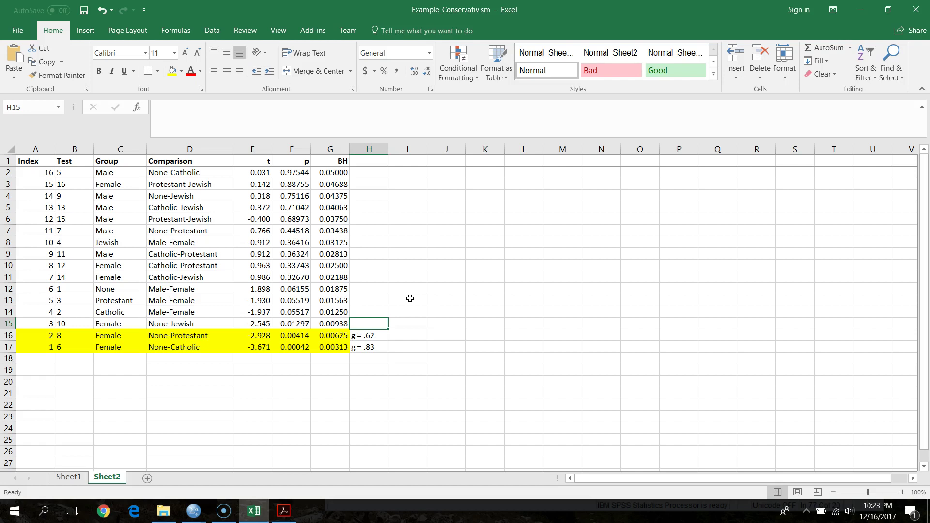
Record the effect size g = .59 in H15 for the female None-Jewish comparison
{"action": "type", "text": "g"}
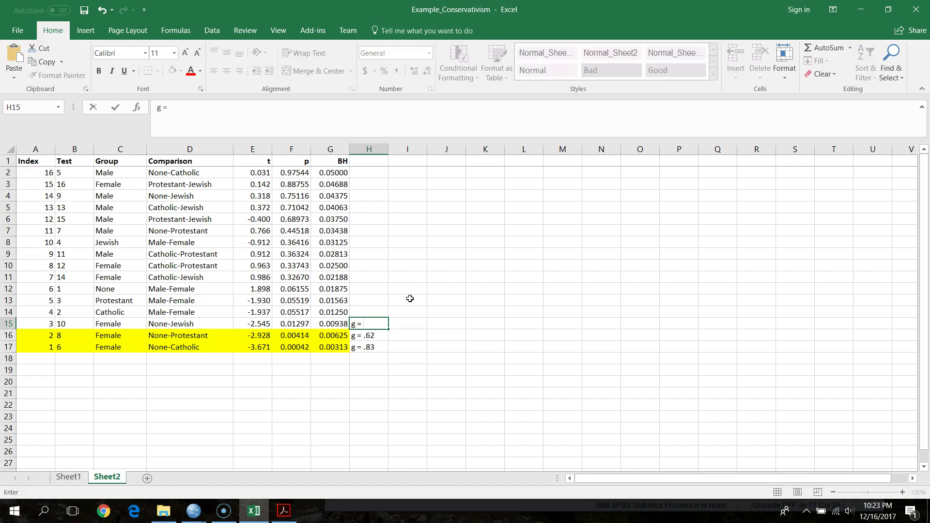
{"action": "type", "text": " = .59"}
{"action": "key", "text": "Return"}
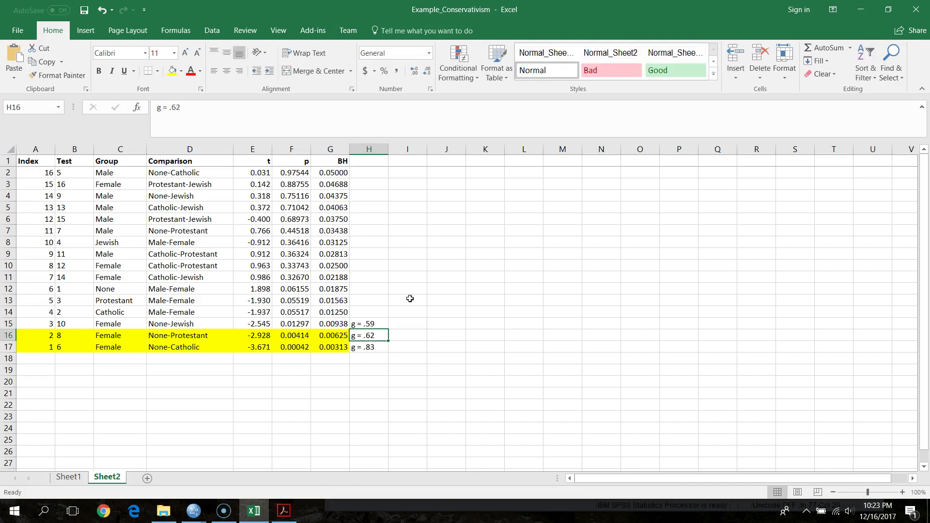
{"action": "left_click", "coordinate": [380, 325]}
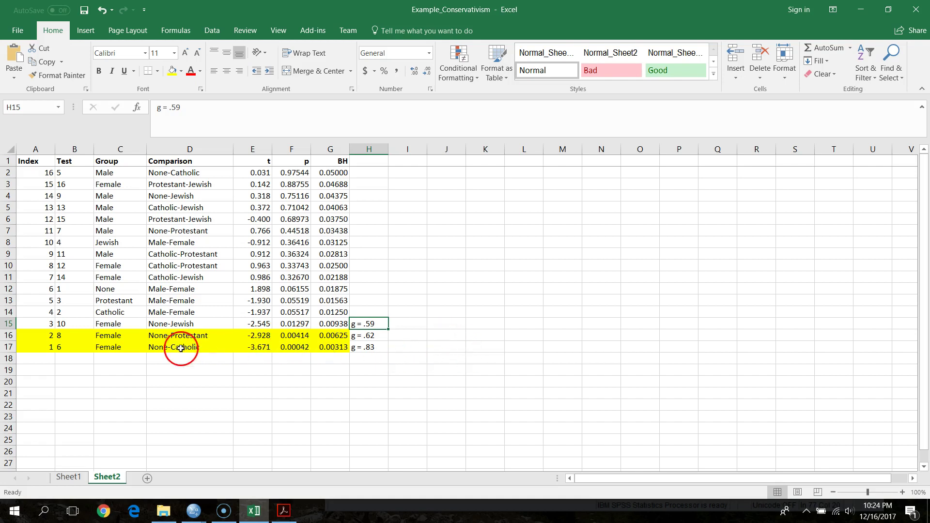
Review the highlighted female None-Protestant and None-Catholic rows against the bar chart of group means on Sheet1
{"action": "left_click_drag", "start_coordinate": [185, 334], "coordinate": [326, 344]}
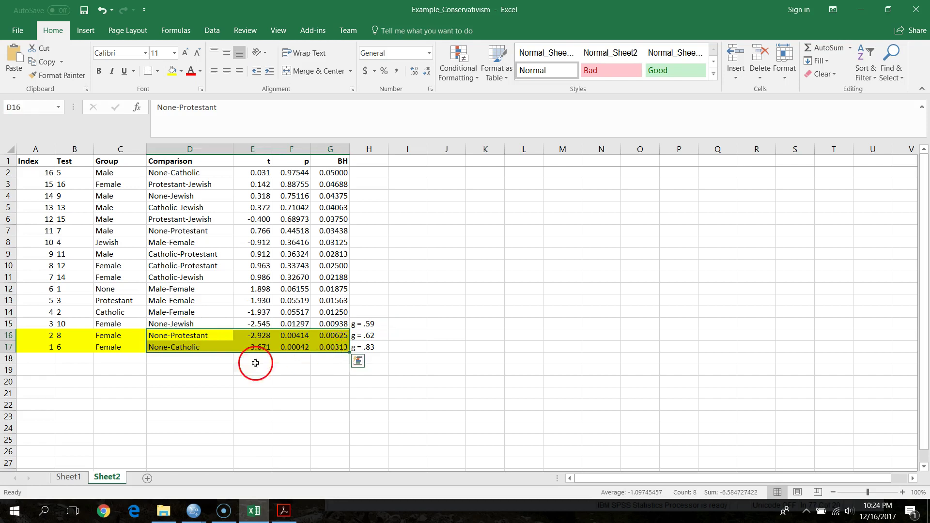
{"action": "left_click", "coordinate": [322, 417]}
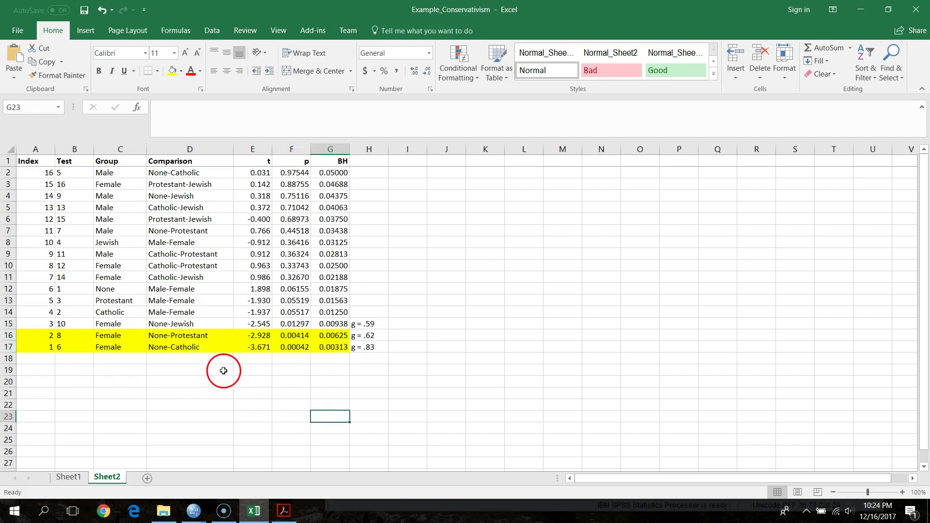
{"action": "left_click_drag", "start_coordinate": [116, 339], "coordinate": [183, 349]}
{"action": "left_click", "coordinate": [182, 338]}
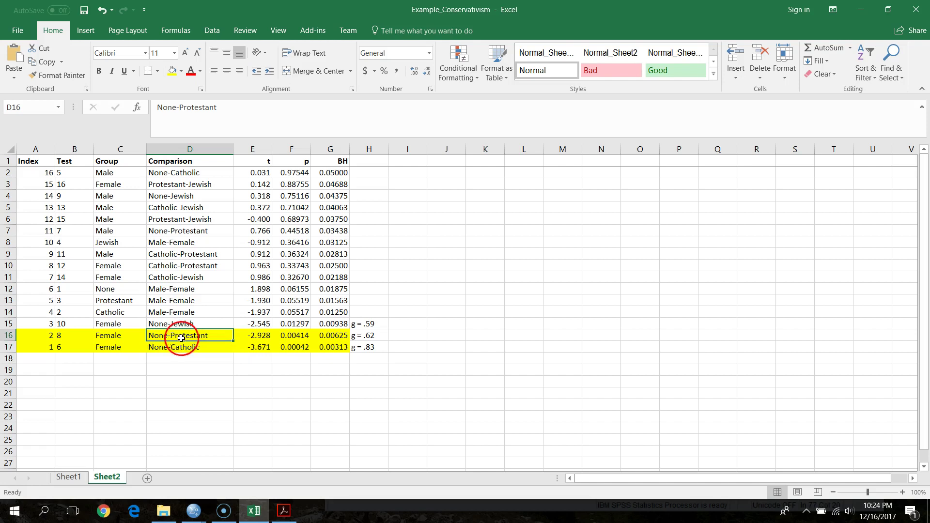
{"action": "left_click", "coordinate": [166, 348]}
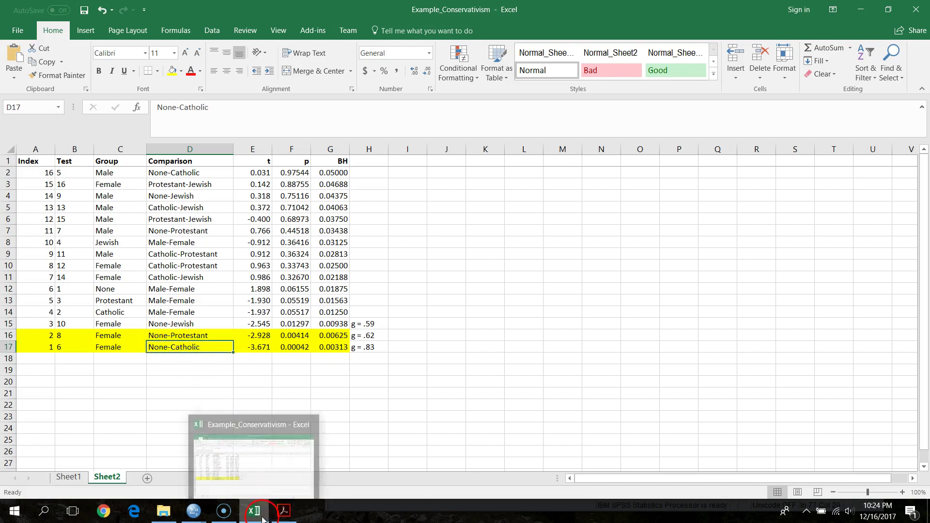
{"action": "left_click", "coordinate": [69, 477]}
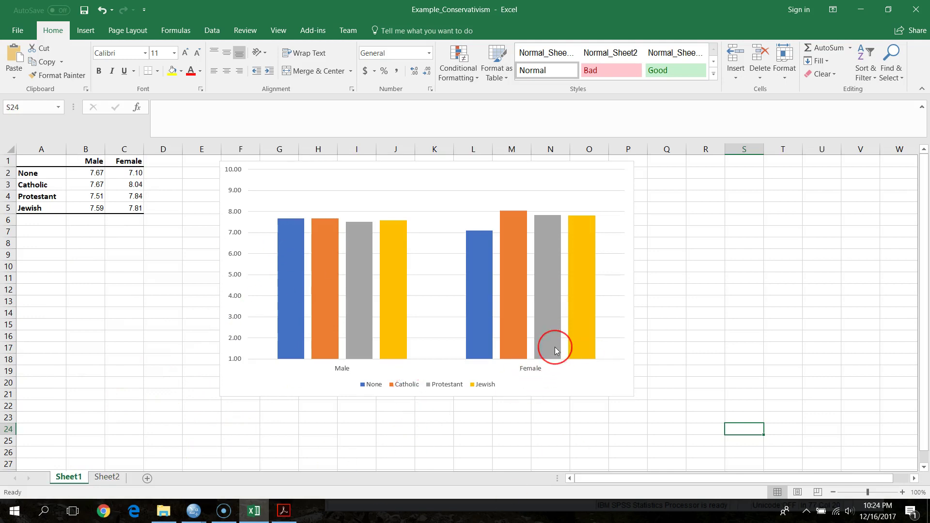
{"action": "mouse_move", "coordinate": [555, 347]}
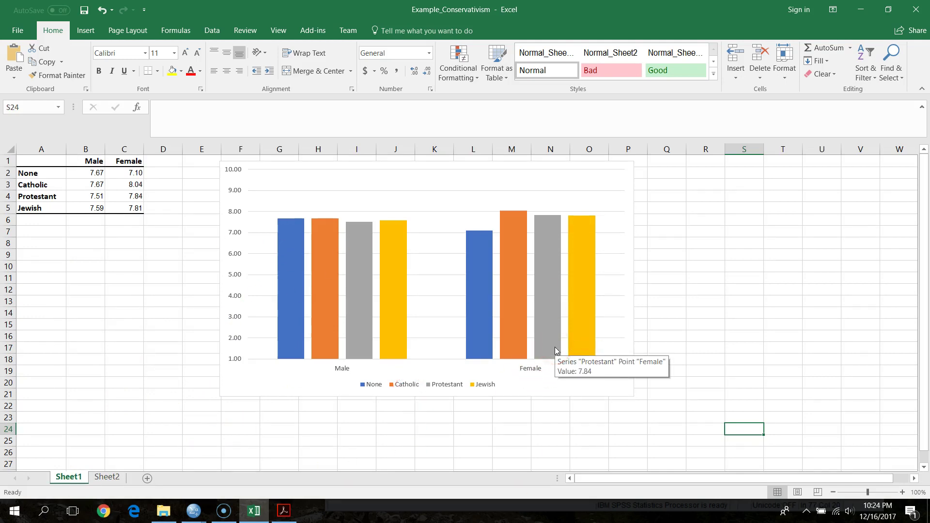
{"action": "left_click", "coordinate": [749, 289]}
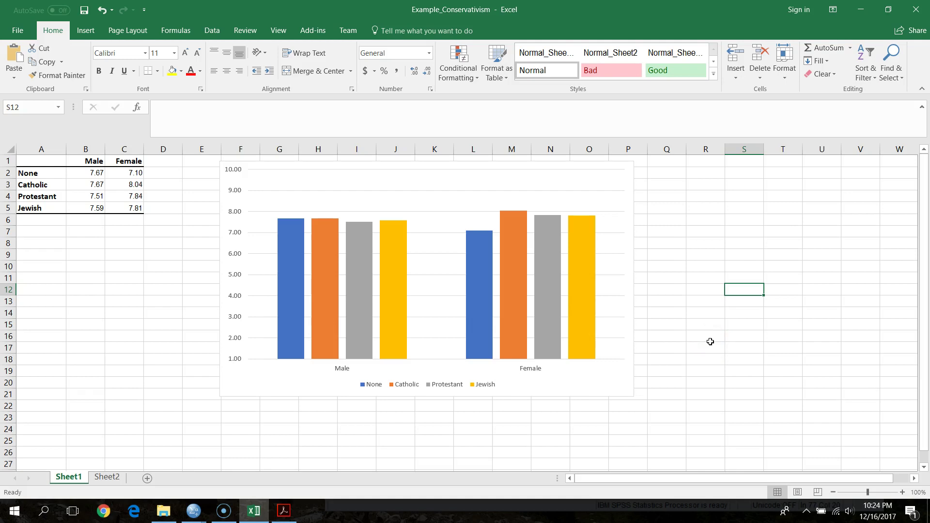
Switch to the SPSS output and examine the gender * religion interaction in the Tests of Between-Subjects Effects table
{"action": "left_click", "coordinate": [237, 516]}
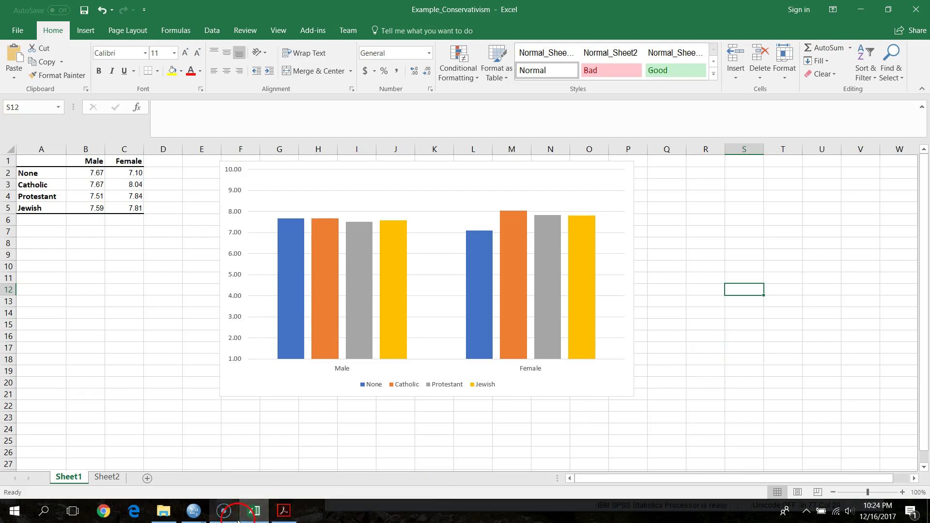
{"action": "left_click", "coordinate": [194, 511]}
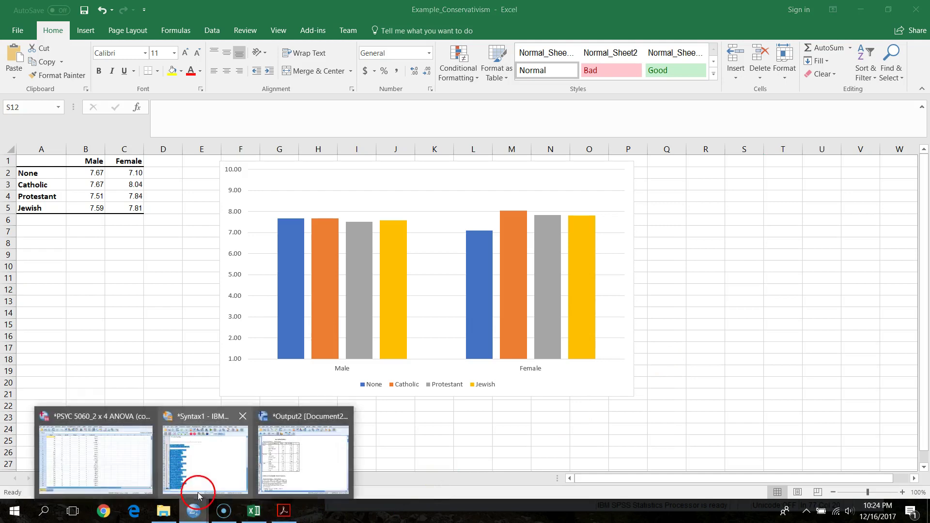
{"action": "left_click", "coordinate": [306, 458]}
{"action": "scroll", "coordinate": [465, 203], "scroll_direction": "up", "scroll_amount": 5}
{"action": "scroll", "coordinate": [465, 210], "scroll_direction": "down", "scroll_amount": 12}
{"action": "left_click", "coordinate": [405, 290]}
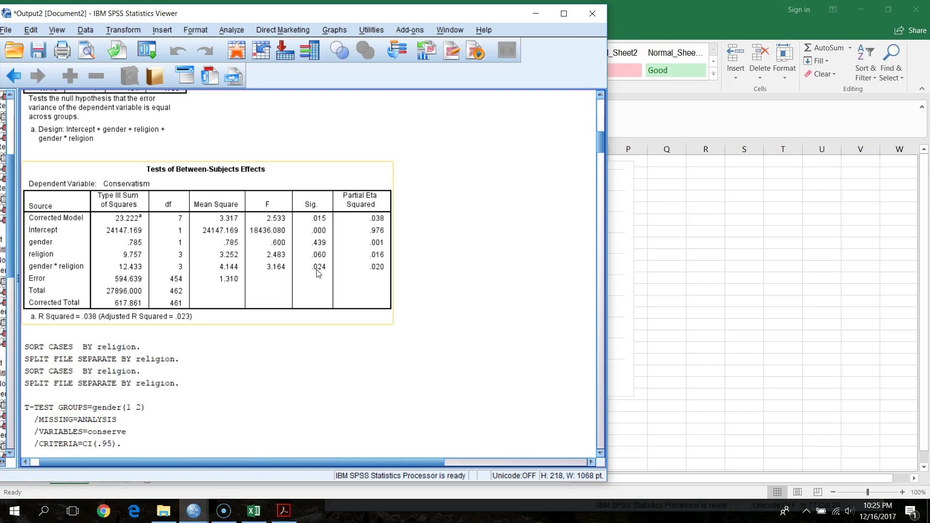
{"action": "left_click", "coordinate": [436, 233]}
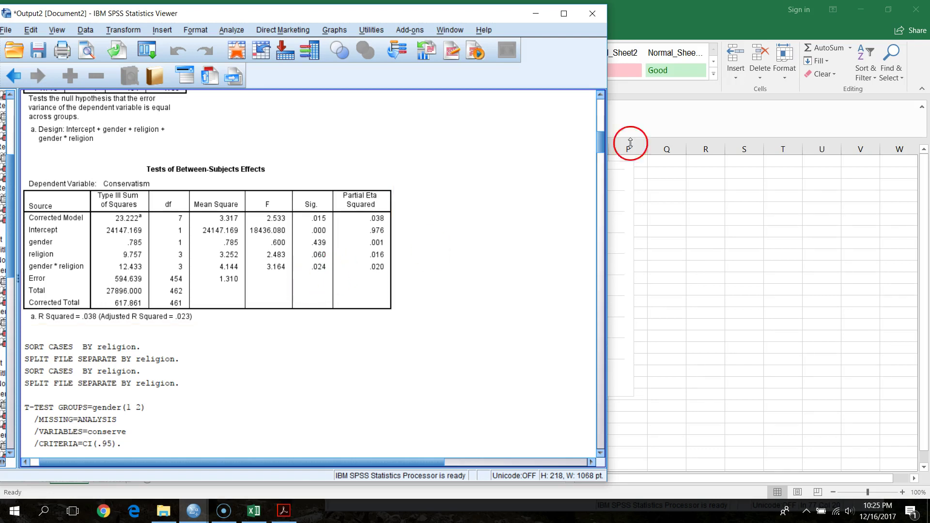
Return to the Excel chart and compare the None, Catholic and Protestant bars within the Male and Female groups
{"action": "left_click", "coordinate": [737, 22]}
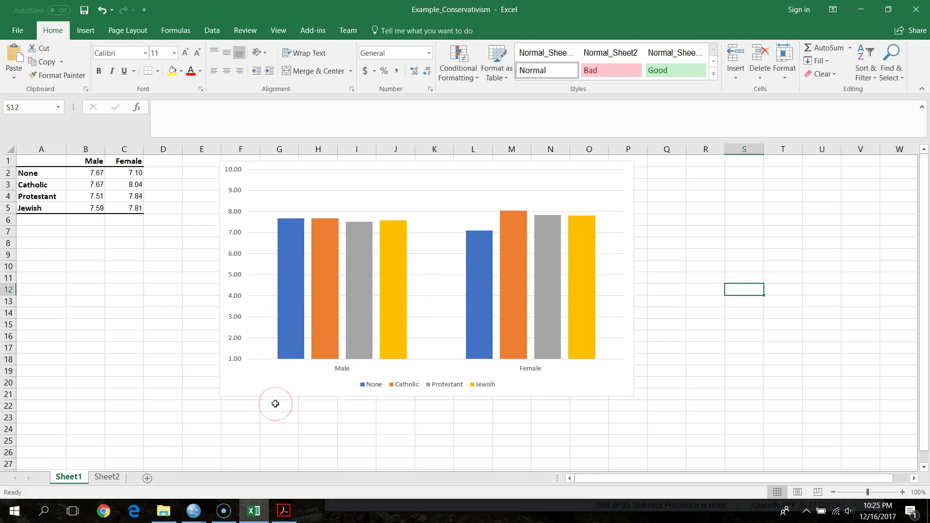
{"action": "mouse_move", "coordinate": [297, 354]}
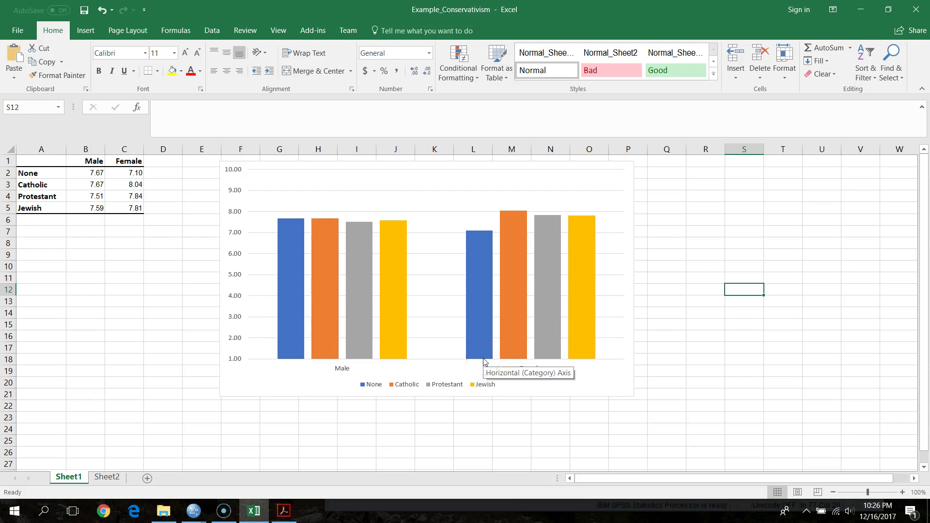
{"action": "mouse_move", "coordinate": [547, 357]}
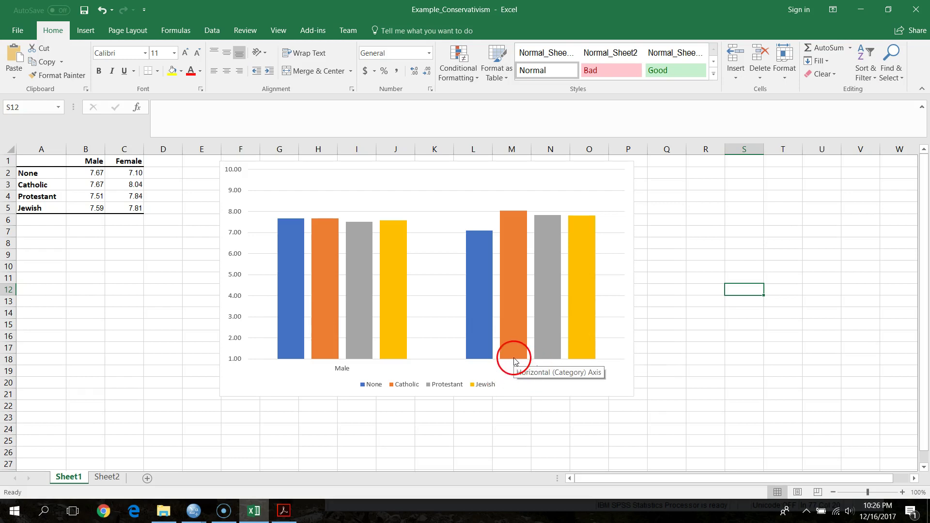
{"action": "mouse_move", "coordinate": [484, 359]}
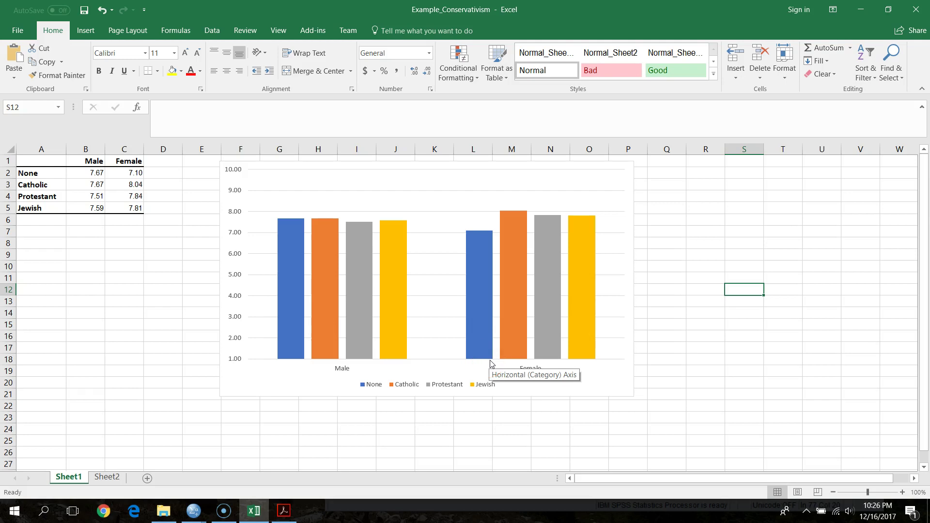
{"action": "left_click", "coordinate": [478, 361]}
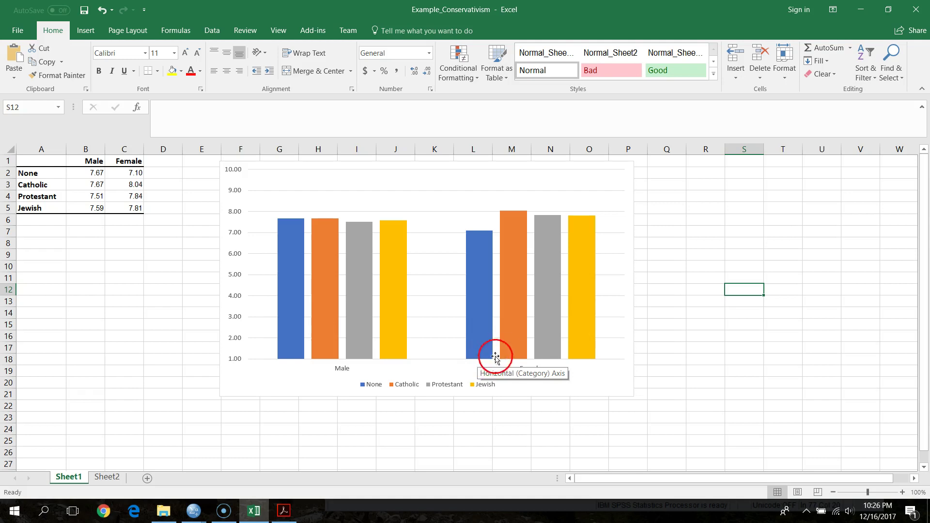
{"action": "mouse_move", "coordinate": [511, 344]}
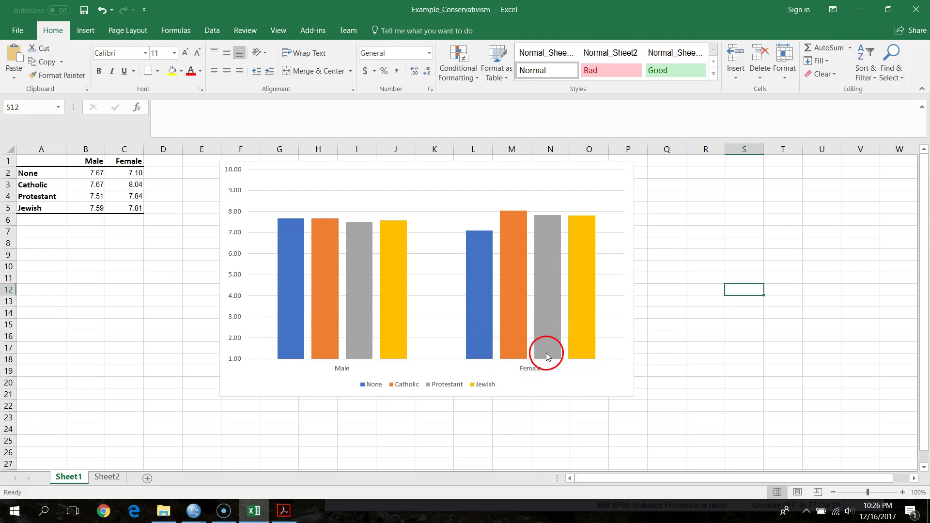
{"action": "mouse_move", "coordinate": [548, 353]}
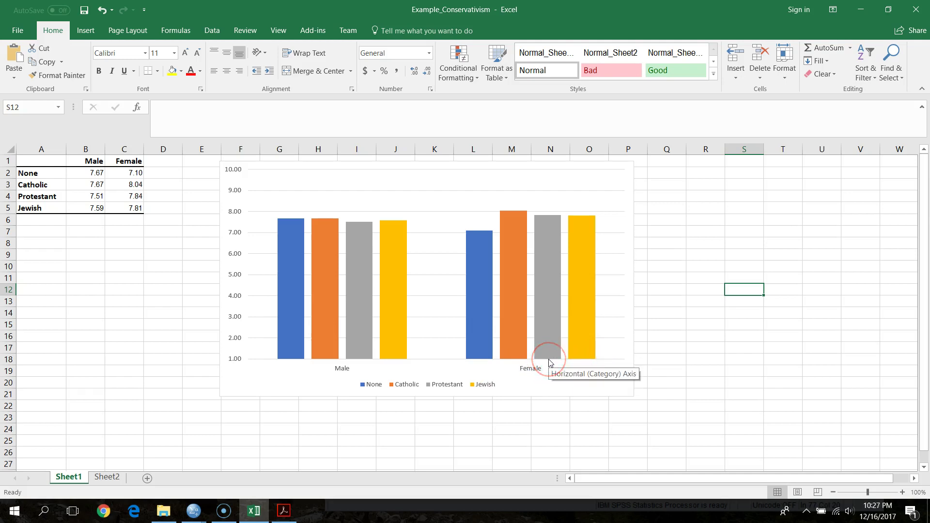
{"action": "left_click", "coordinate": [566, 416]}
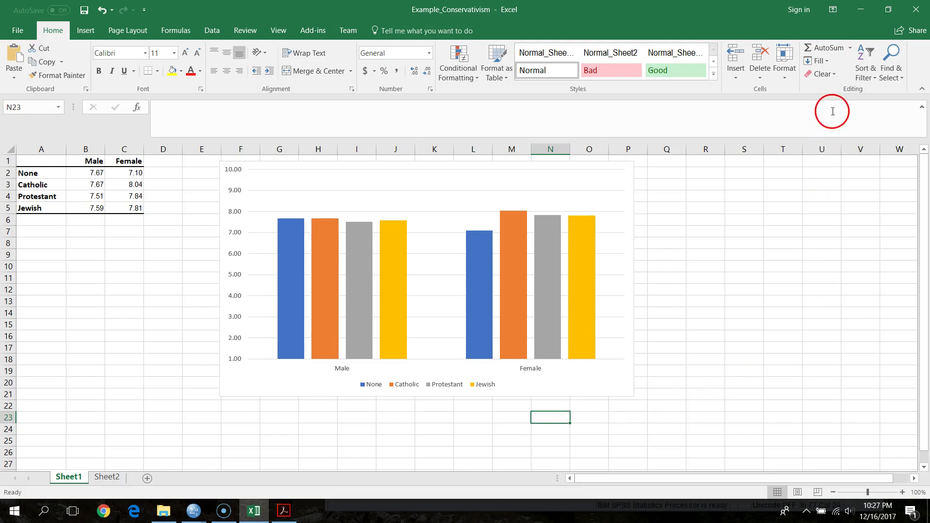
Review the complete list of follow-up t-tests on Sheet2, rows 2 to 17
{"action": "left_click", "coordinate": [108, 478]}
{"action": "left_click_drag", "start_coordinate": [52, 173], "coordinate": [312, 347]}
{"action": "left_click", "coordinate": [301, 366]}
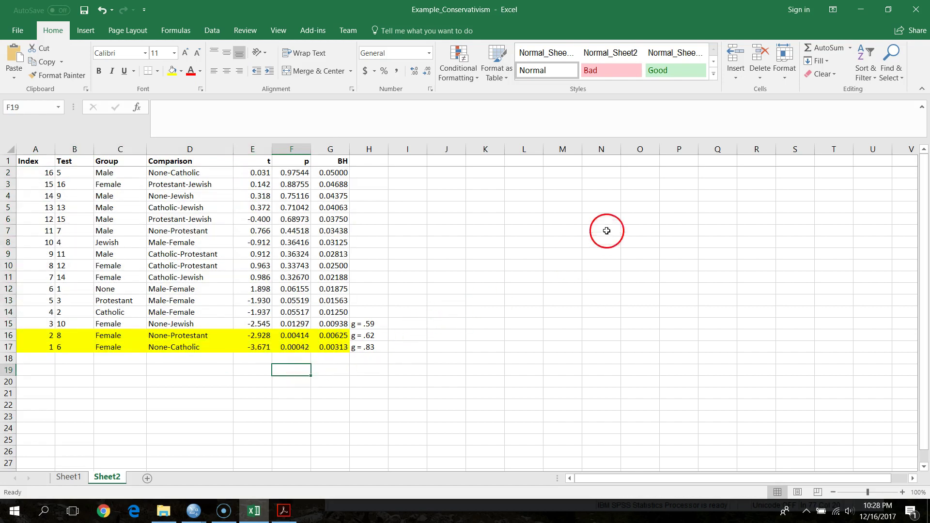
Calculate the Bonferroni-style threshold in I2 with the formula =.05/16
{"action": "left_click", "coordinate": [412, 171]}
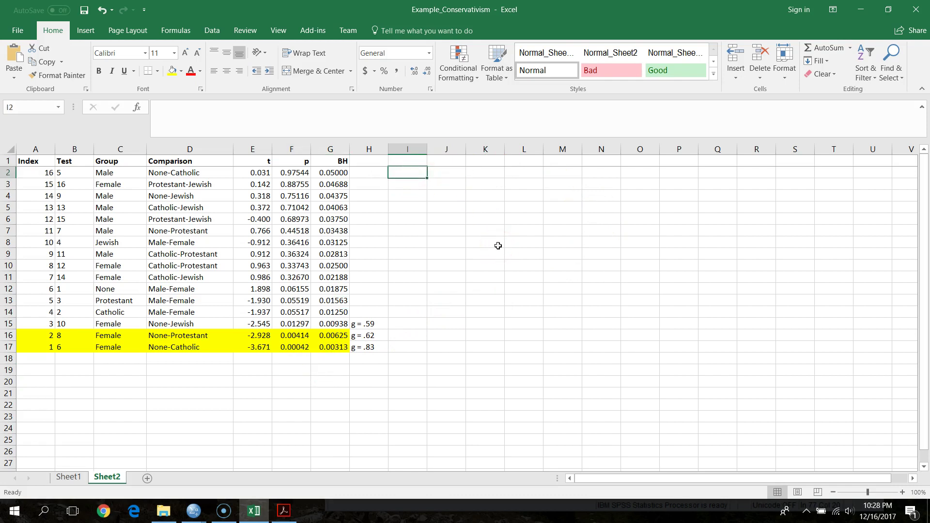
{"action": "type", "text": "="}
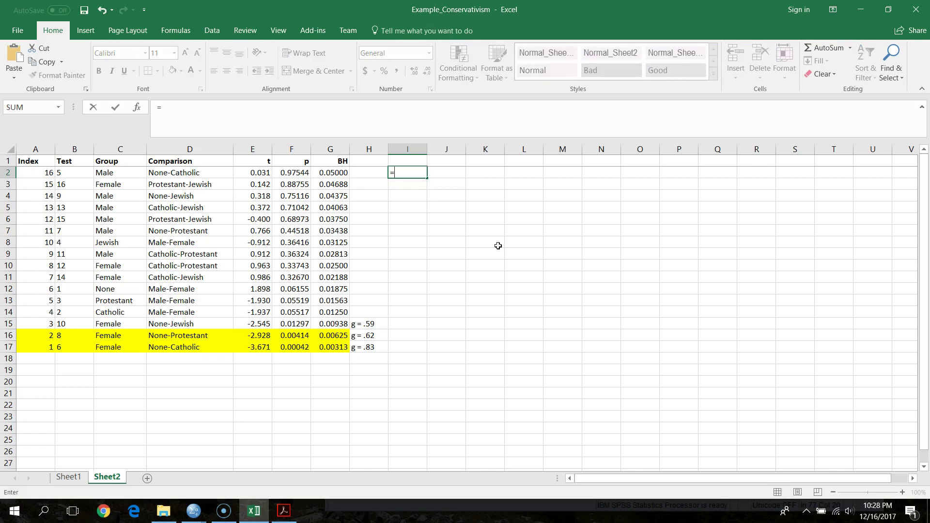
{"action": "type", "text": ".05/16"}
{"action": "key", "text": "Return"}
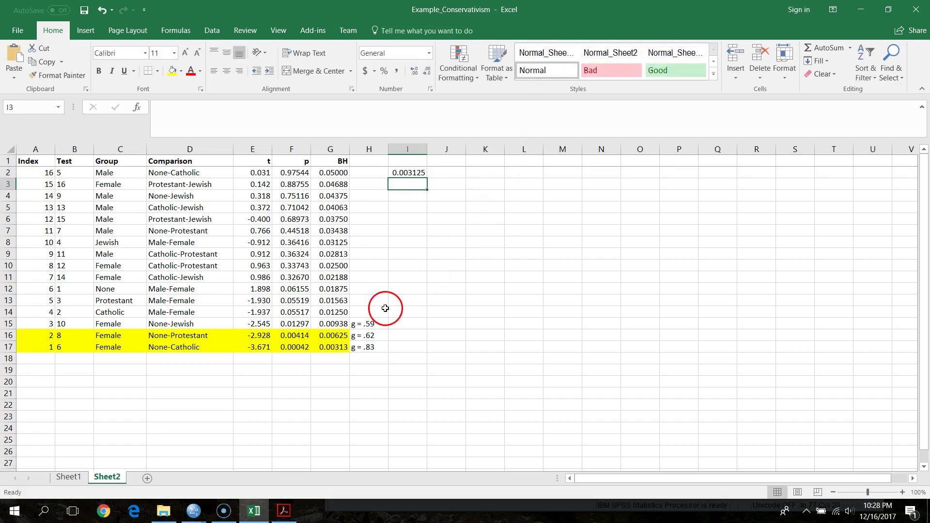
{"action": "left_click", "coordinate": [413, 172]}
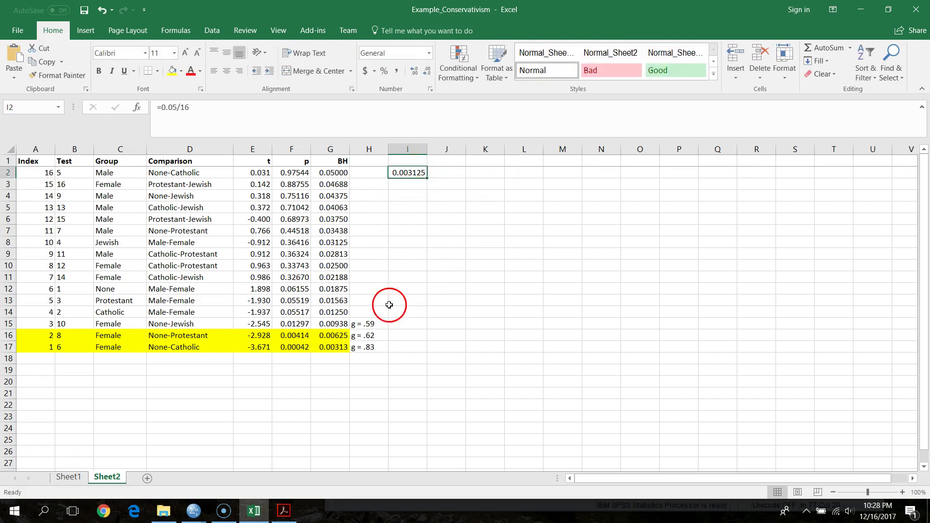
Compare the threshold in I2 with the p and BH values of the two highlighted rows, and clear I2
{"action": "left_click_drag", "start_coordinate": [33, 349], "coordinate": [334, 347]}
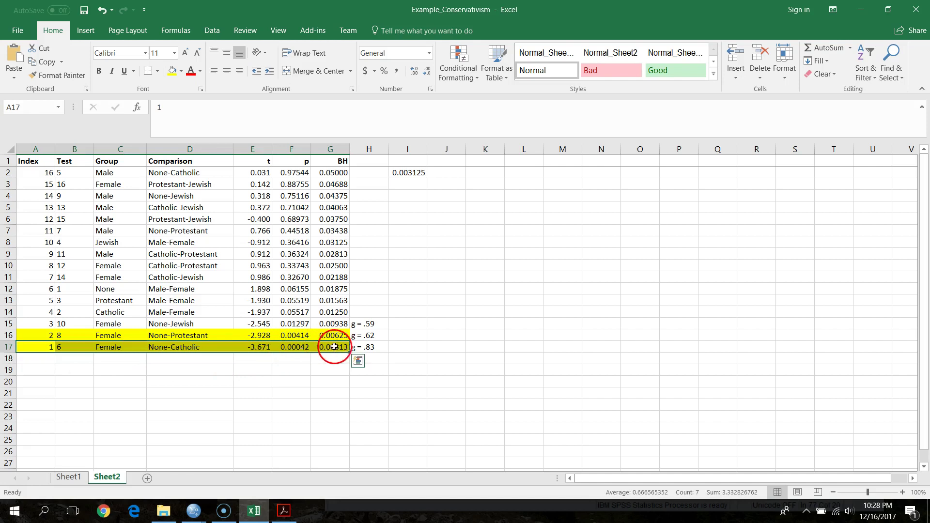
{"action": "left_click", "coordinate": [333, 336]}
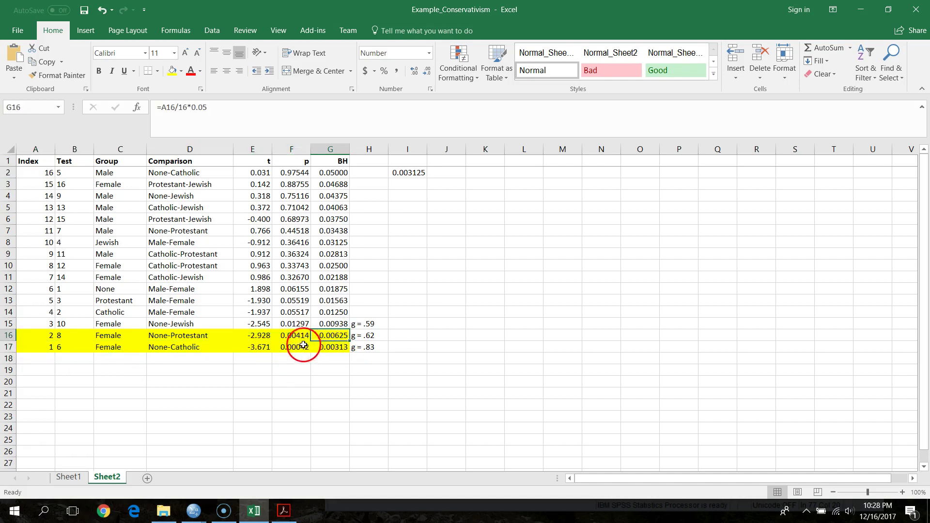
{"action": "left_click", "coordinate": [415, 175]}
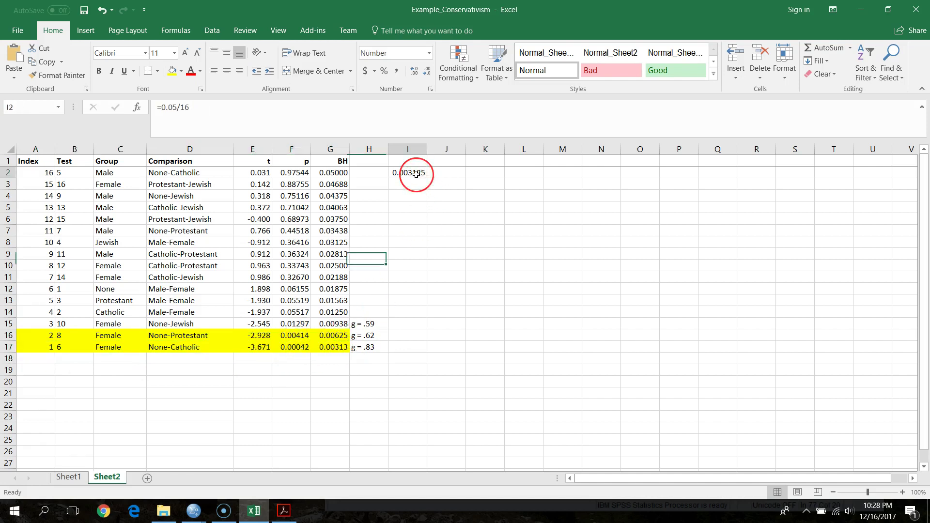
{"action": "key", "text": "Delete"}
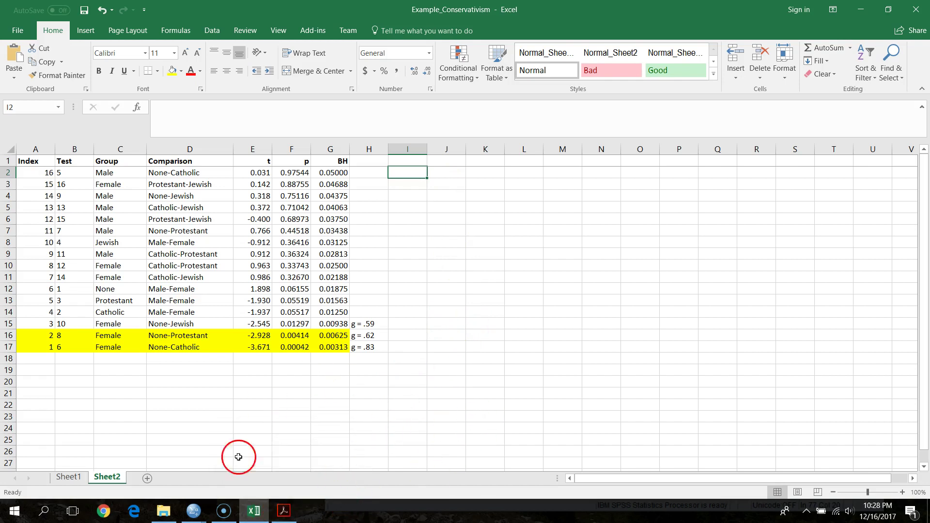
Switch to the PDF with the SPSS output of the 2 x 4 ANOVA
{"action": "mouse_move", "coordinate": [288, 519]}
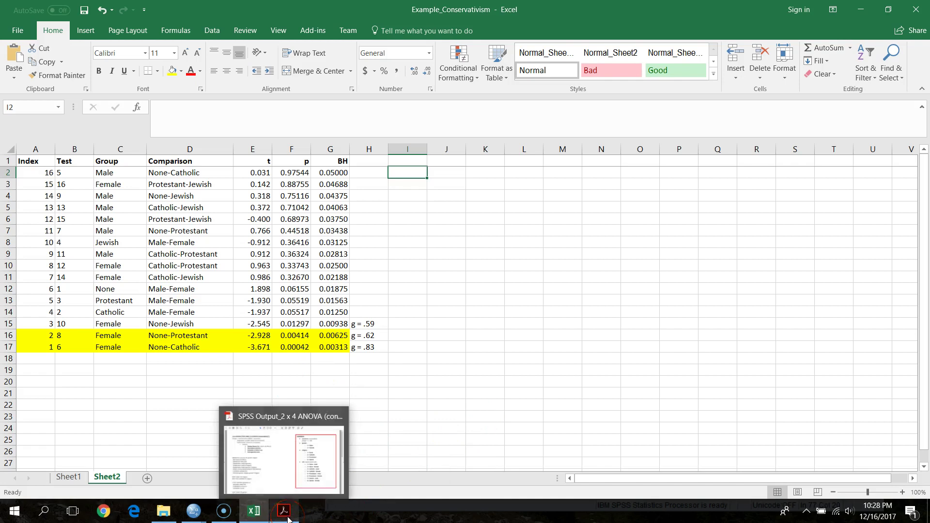